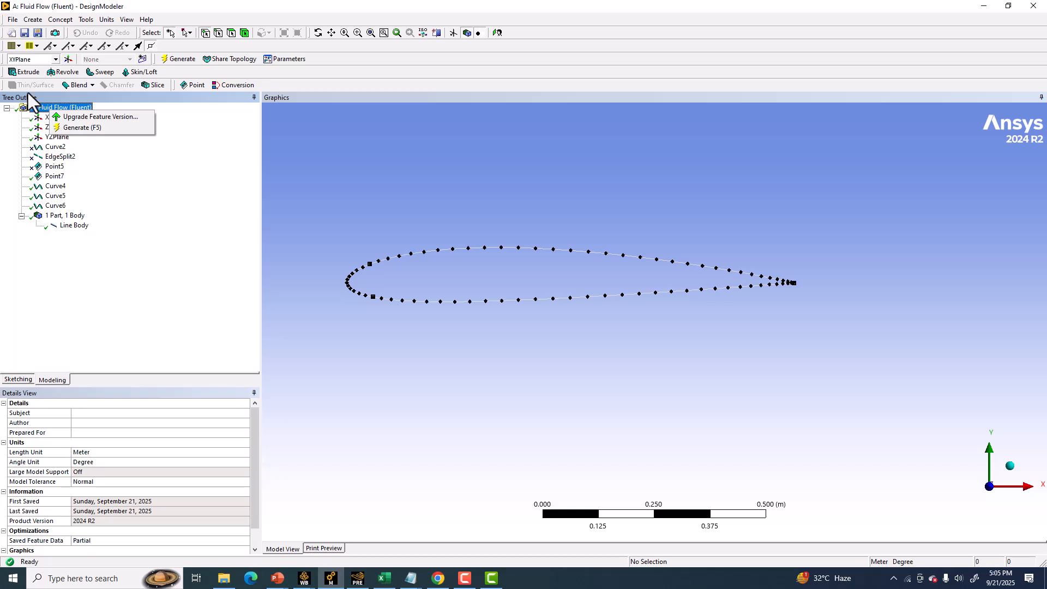
Step: Clear the existing airfoil model and start over with an empty one
click(11, 33)
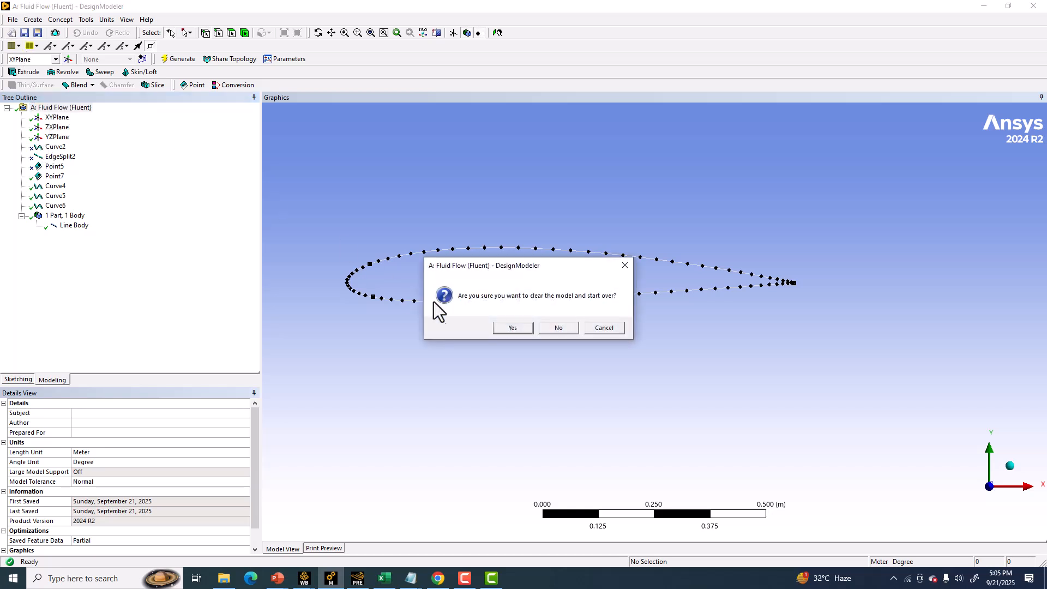
click(522, 330)
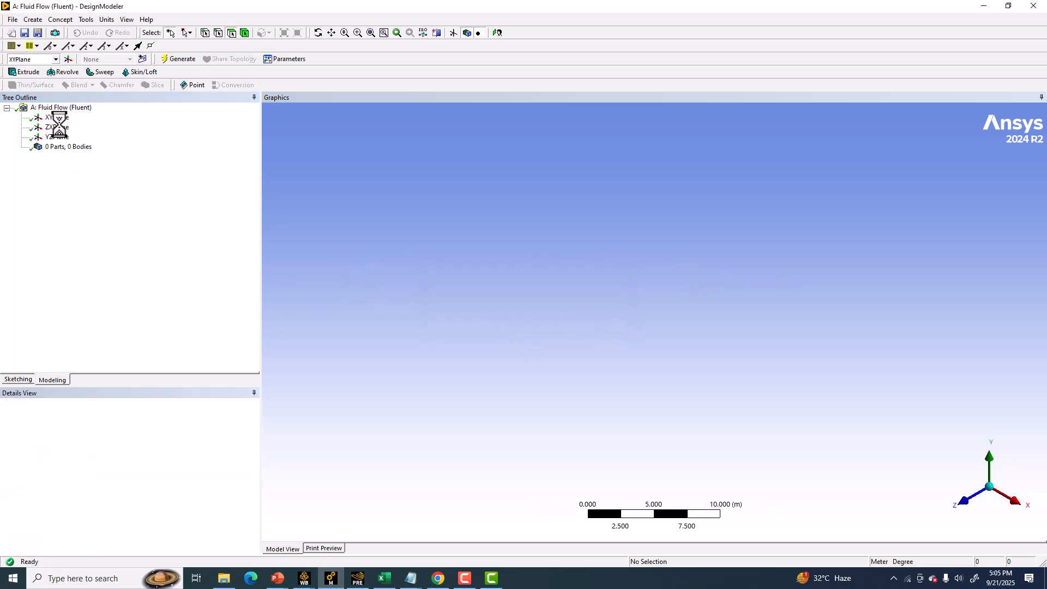
Step: Generate construction points from the coordinates file NACA2412-Sharptrailingedg and view the XY plane face-on
click(60, 20)
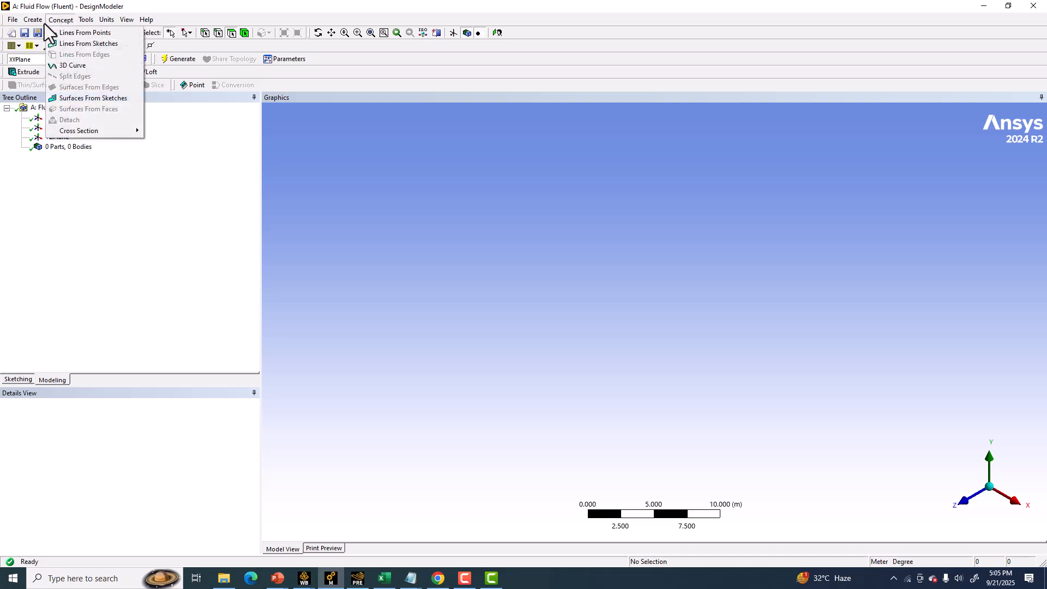
mouse_move(32, 19)
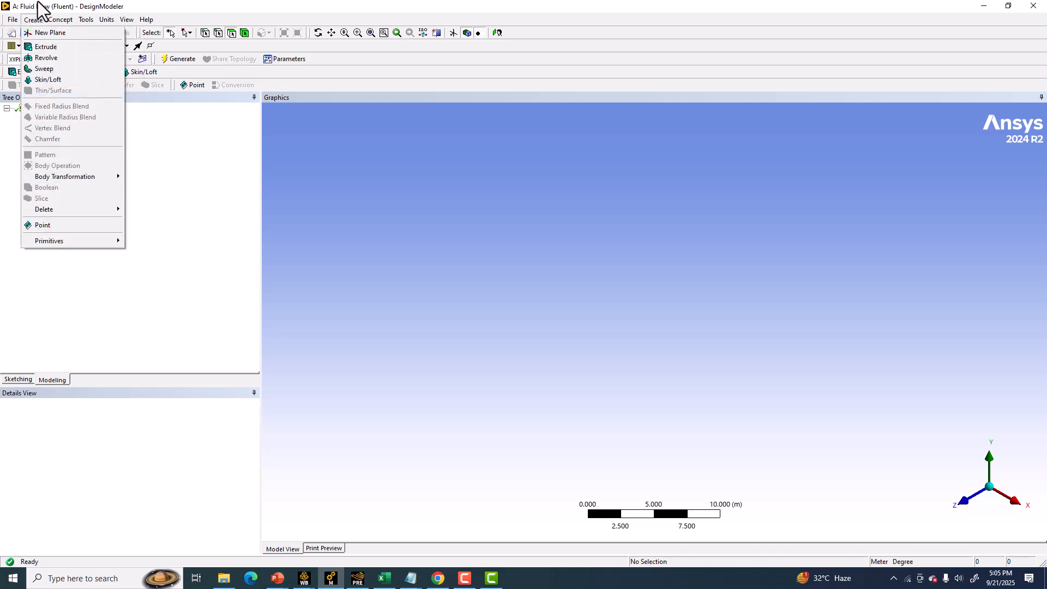
click(31, 2)
click(33, 20)
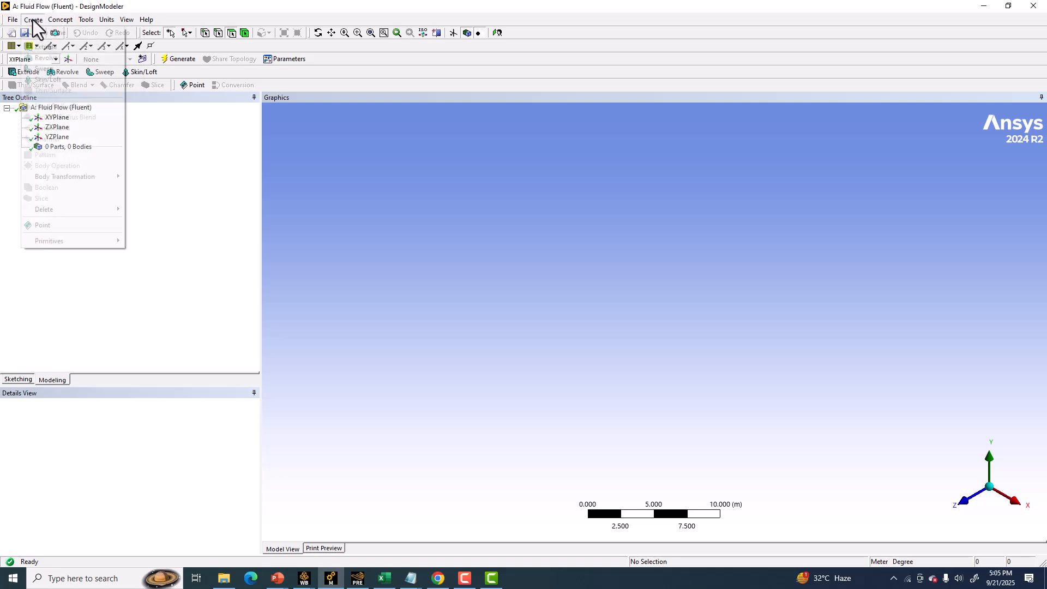
click(58, 226)
click(78, 442)
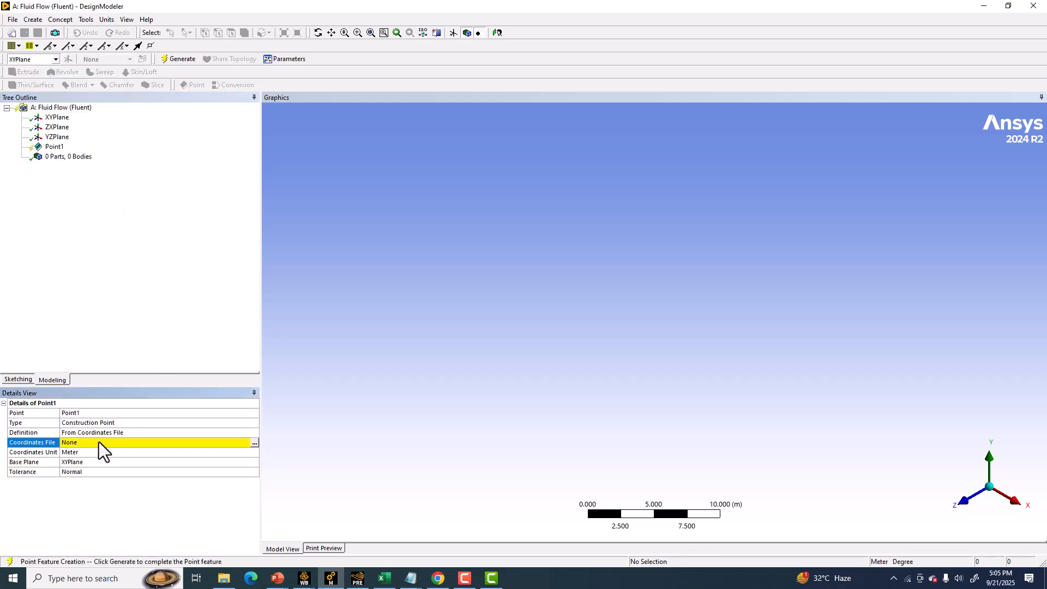
click(254, 443)
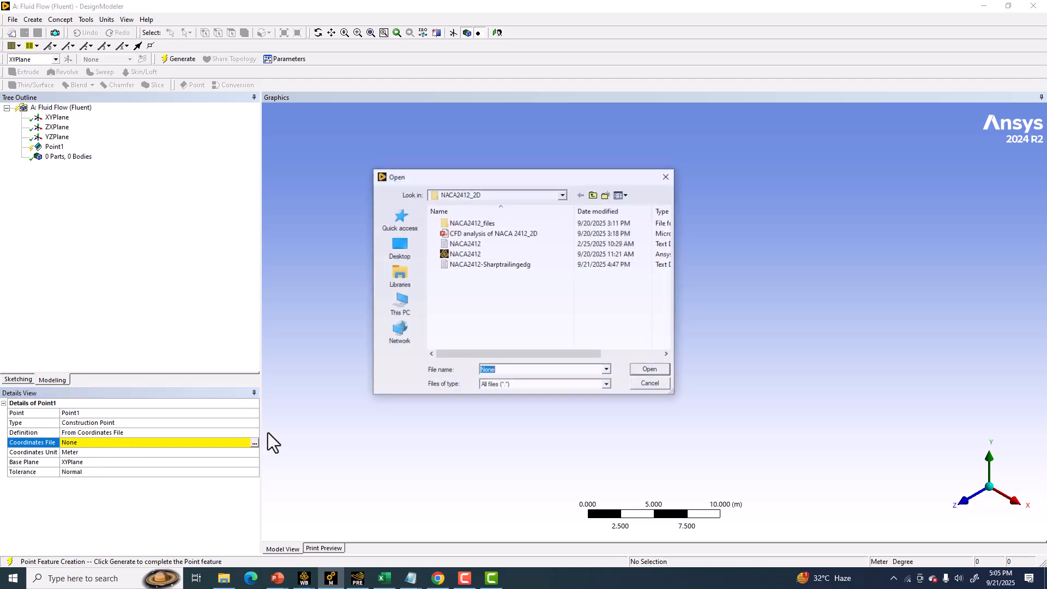
click(501, 264)
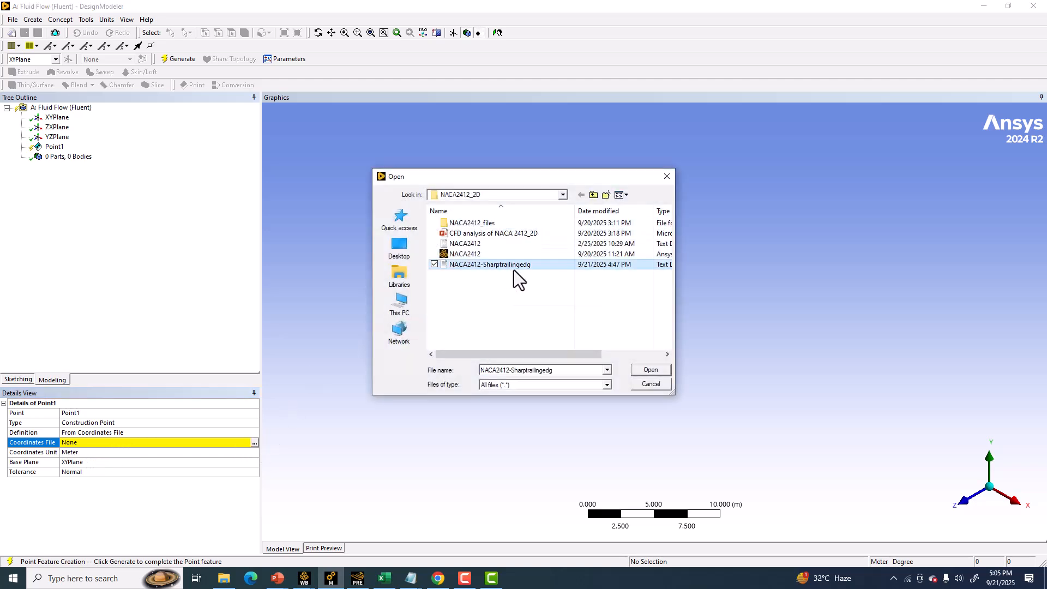
click(649, 370)
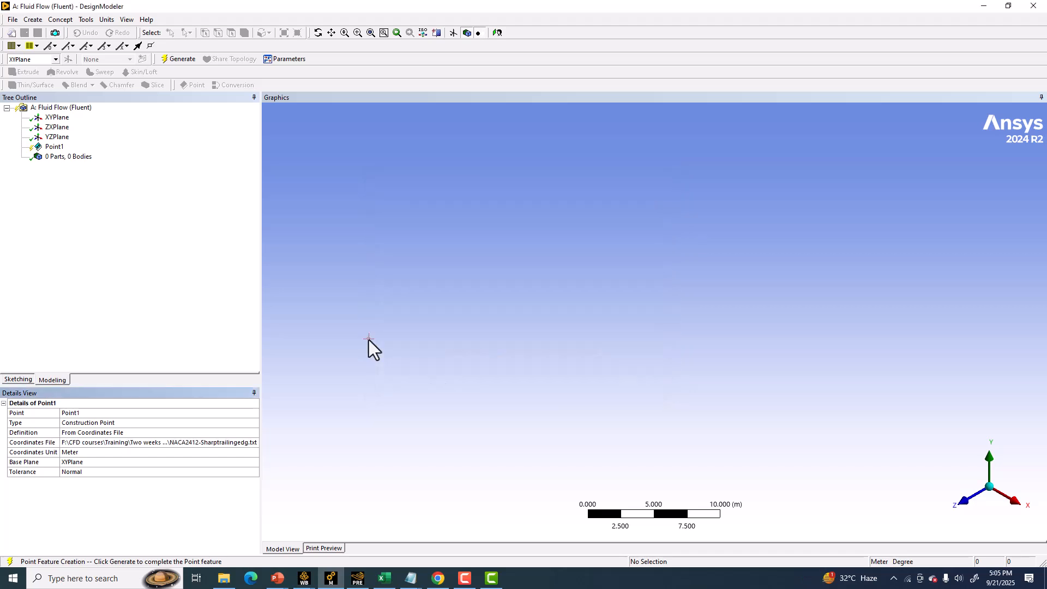
click(180, 59)
scroll(606, 317, up, 3)
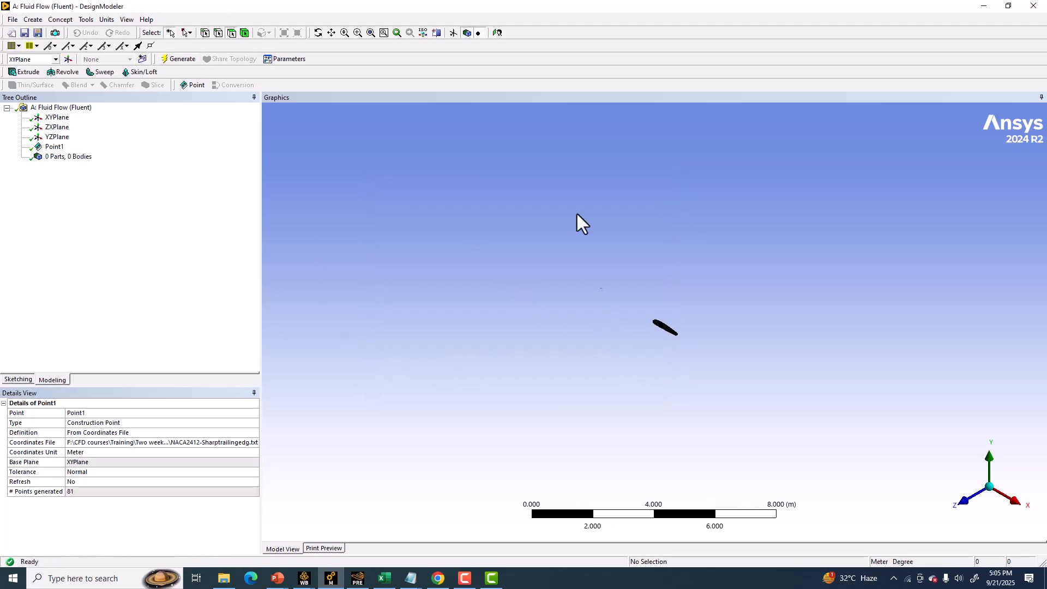
click(497, 32)
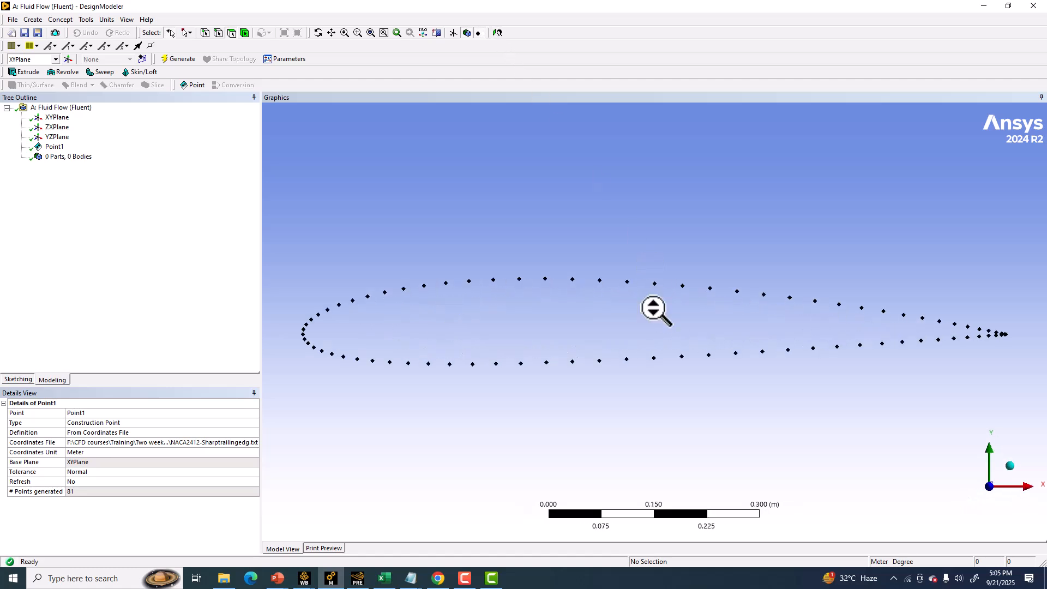
Step: Start a 3D curve and set its definition to Point Selection
click(60, 20)
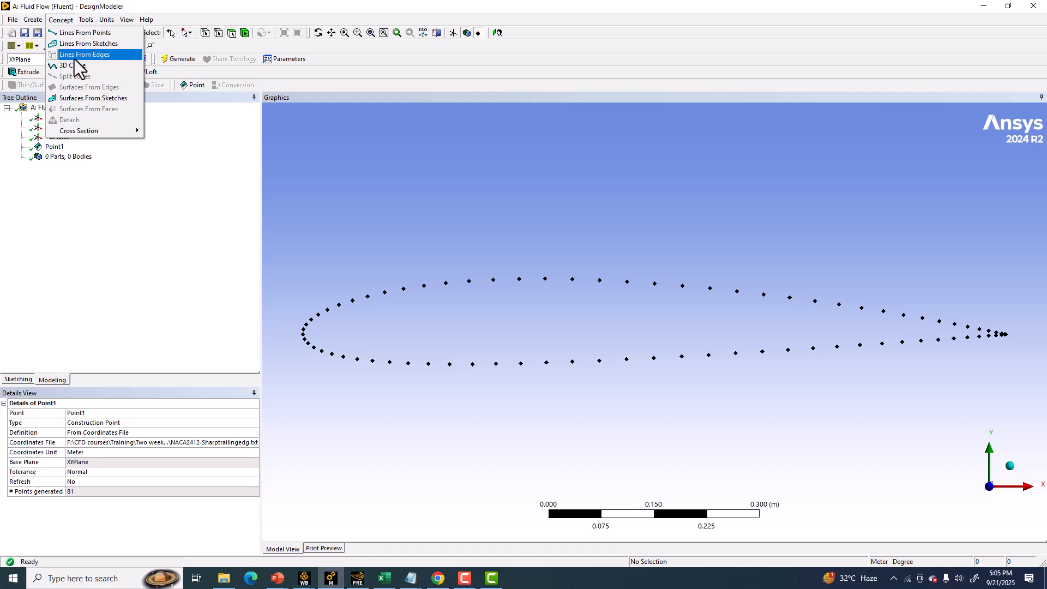
click(76, 66)
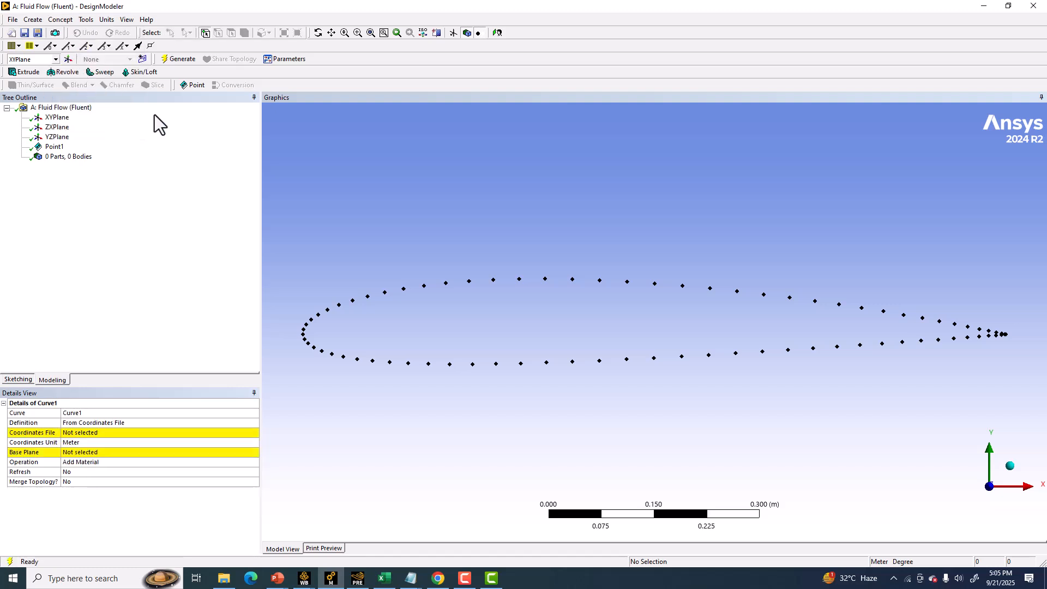
click(117, 422)
click(254, 422)
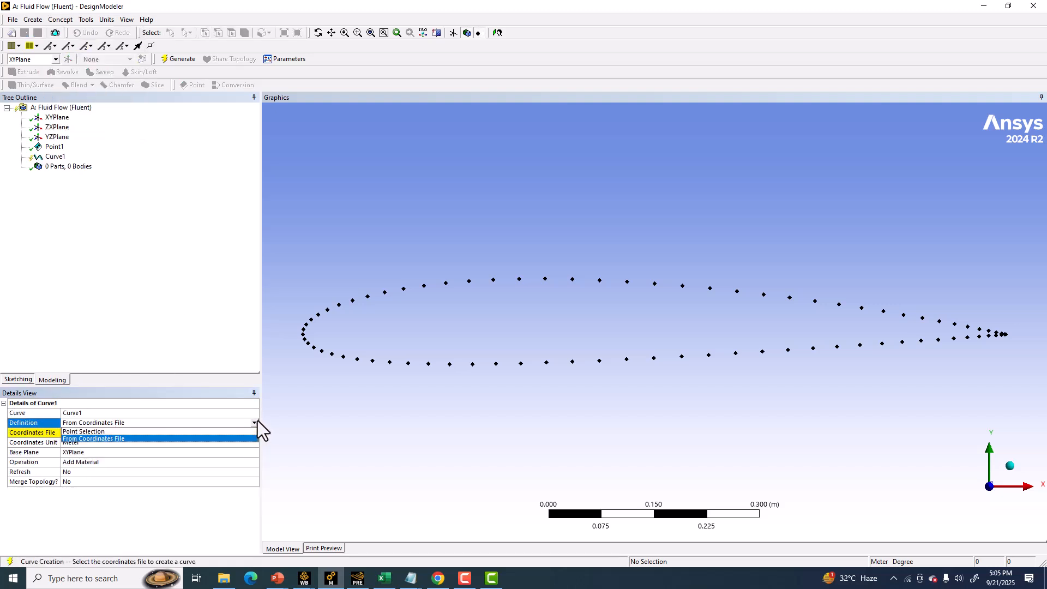
click(96, 431)
Step: Select four consecutive points on the upper side of the airfoil's nose, going towards the leading edge
scroll(433, 294, up, 3)
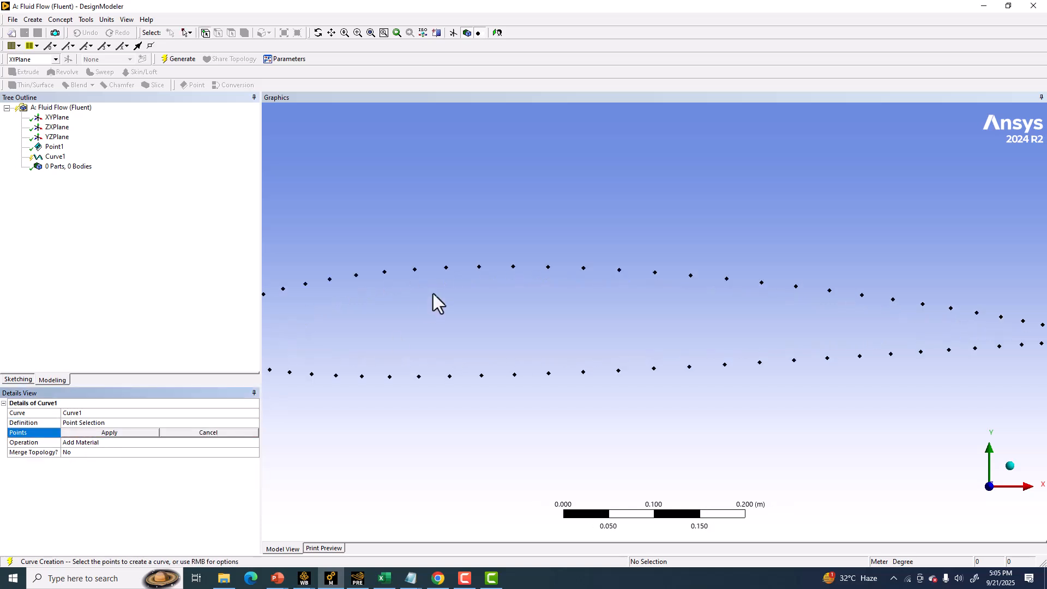
ctrl+middle_drag(683, 319, 992, 313)
scroll(493, 305, up, 2)
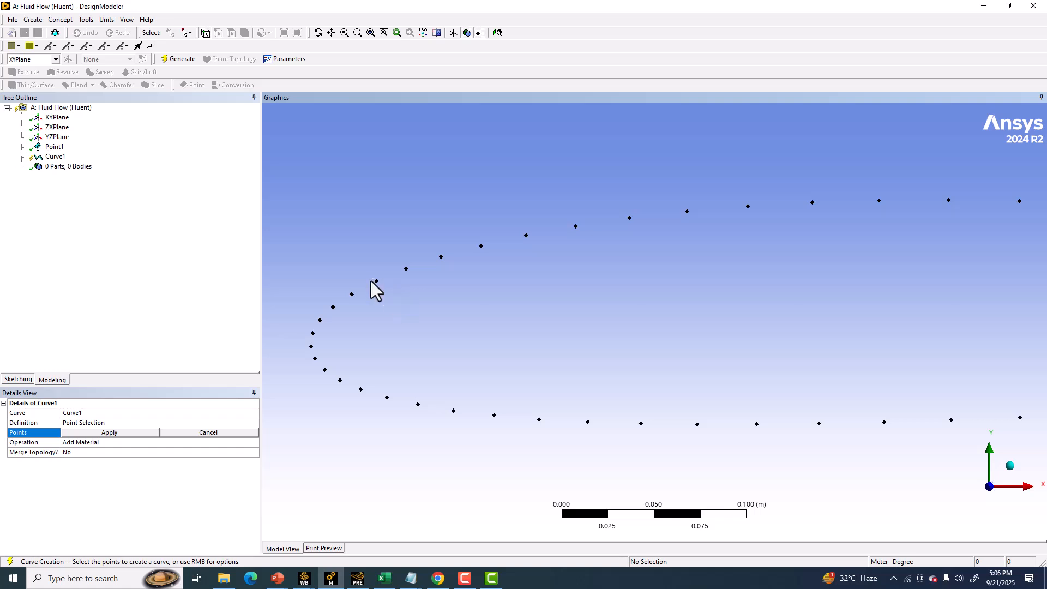
scroll(461, 366, down, 2)
scroll(461, 366, down, 1)
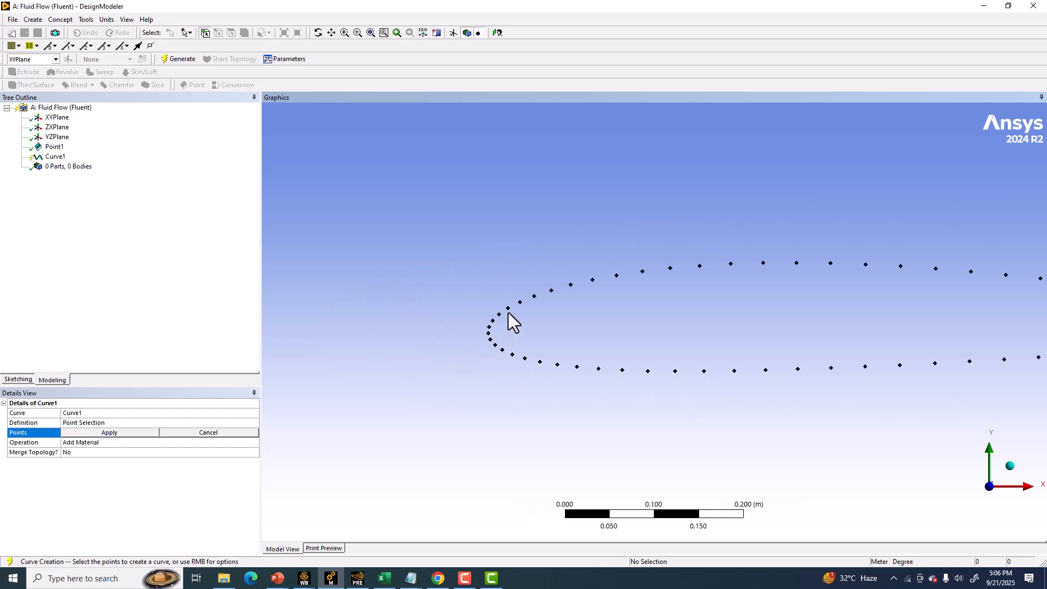
click(520, 302)
ctrl+click(508, 308)
ctrl+click(499, 314)
ctrl+click(493, 320)
Step: Add the next seven points around the nose onto the lower side, and generate the leading-edge curve
scroll(494, 351, up, 3)
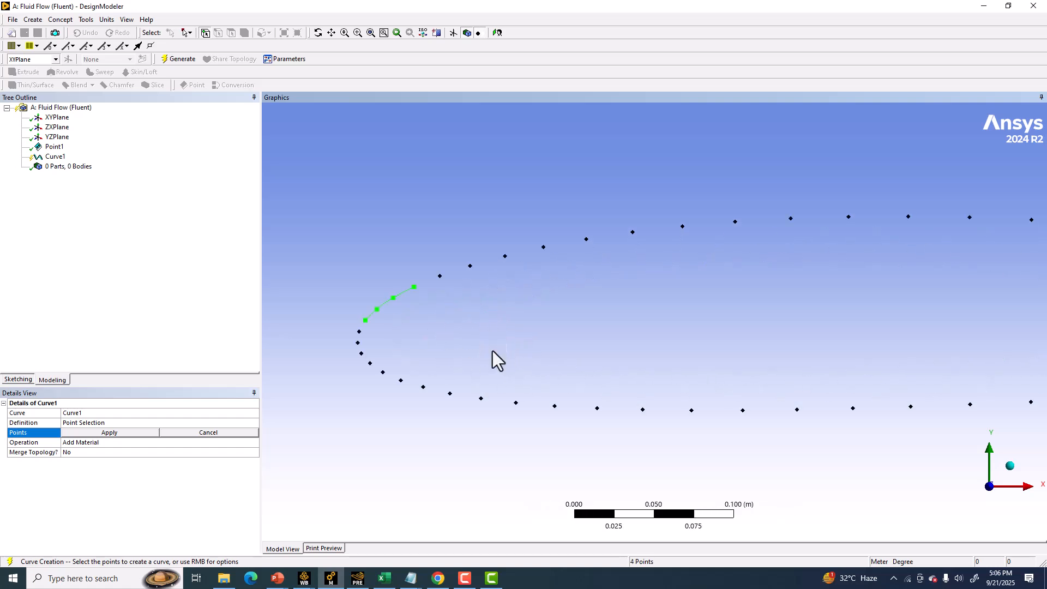
ctrl+click(359, 331)
ctrl+click(357, 343)
ctrl+click(361, 354)
ctrl+click(369, 364)
ctrl+click(383, 372)
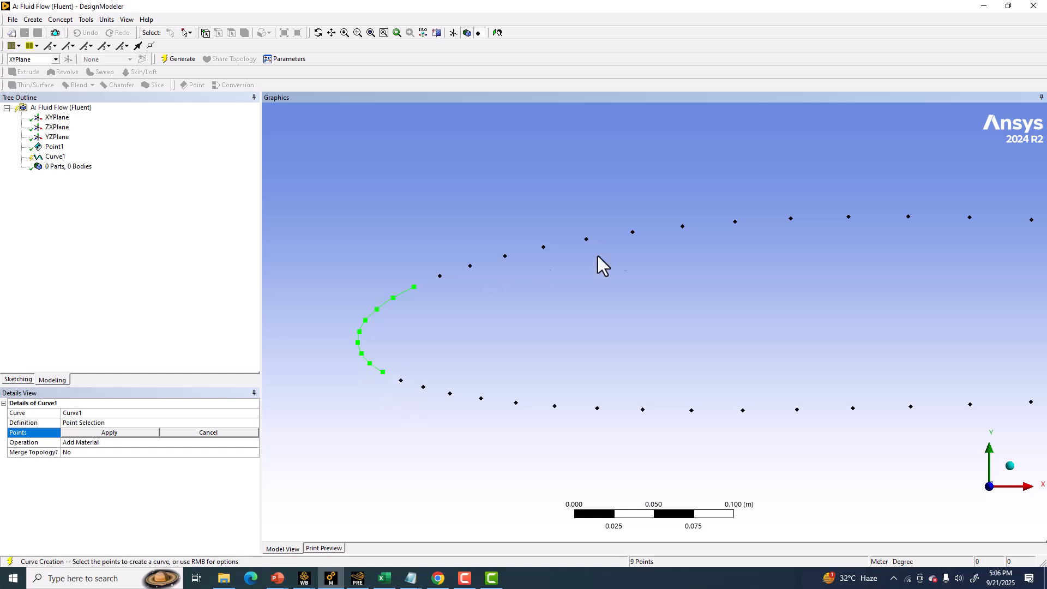
ctrl+click(401, 380)
ctrl+click(423, 387)
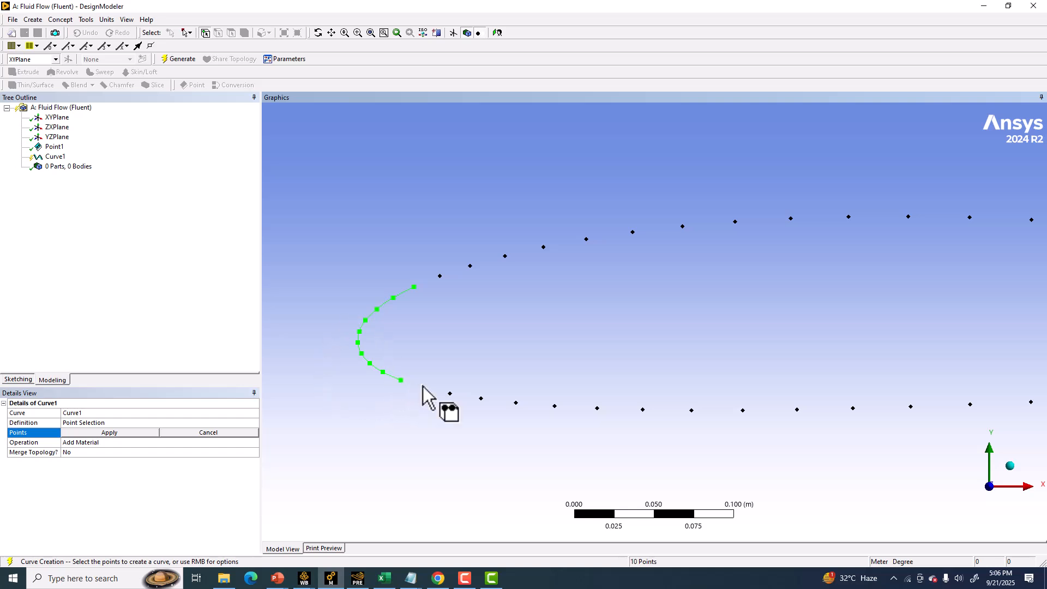
click(133, 433)
click(173, 61)
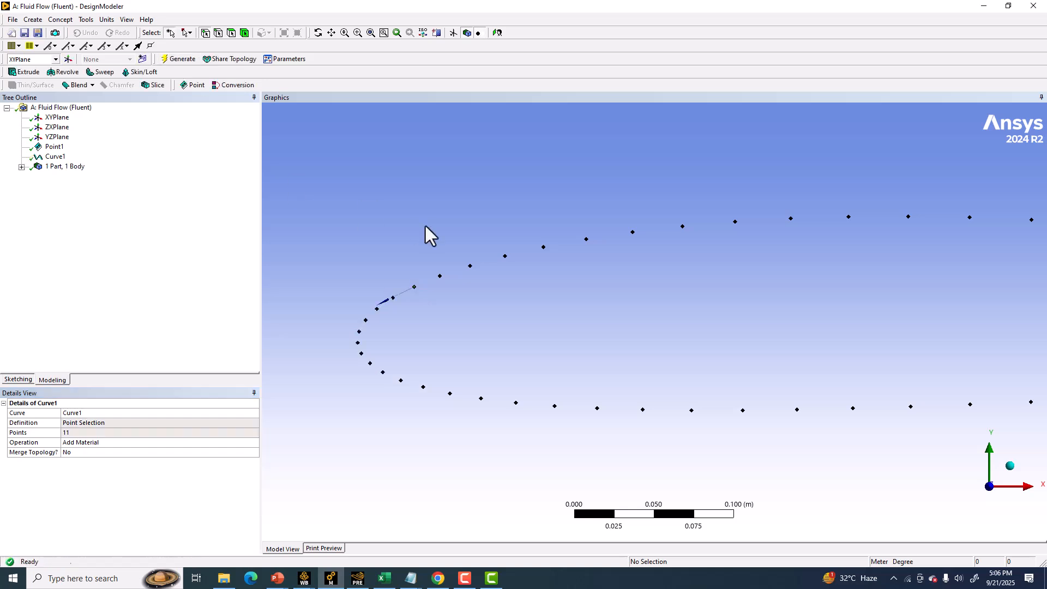
Step: Start a second 3D curve with three points, beginning at the upper end of the leading-edge curve
scroll(473, 331, down, 3)
scroll(507, 348, up, 4)
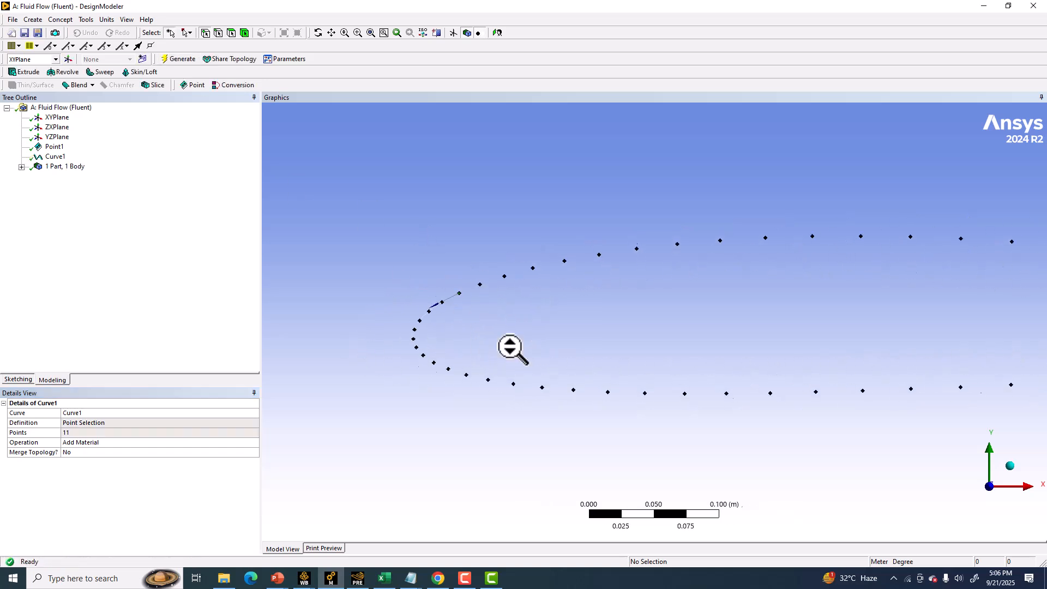
click(69, 22)
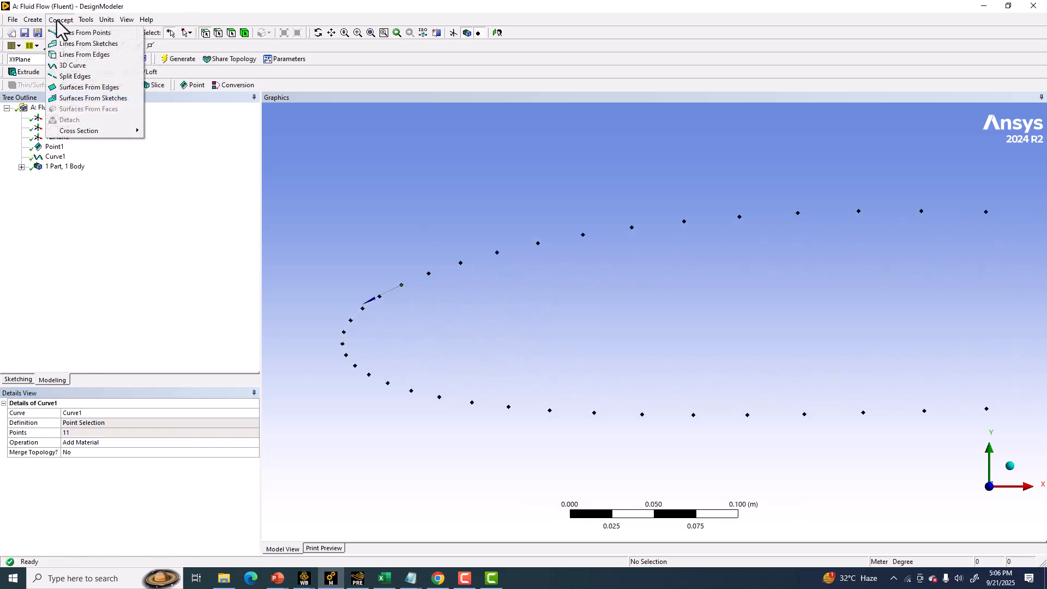
click(71, 72)
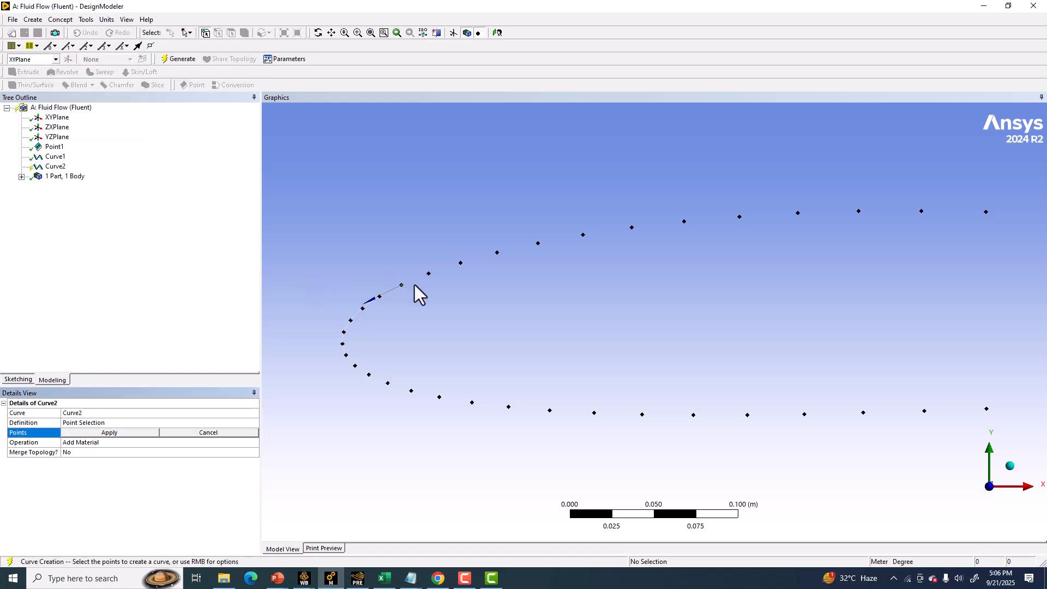
click(400, 285)
click(428, 273)
click(460, 263)
Step: Turn off the display of cross section alignments
click(127, 19)
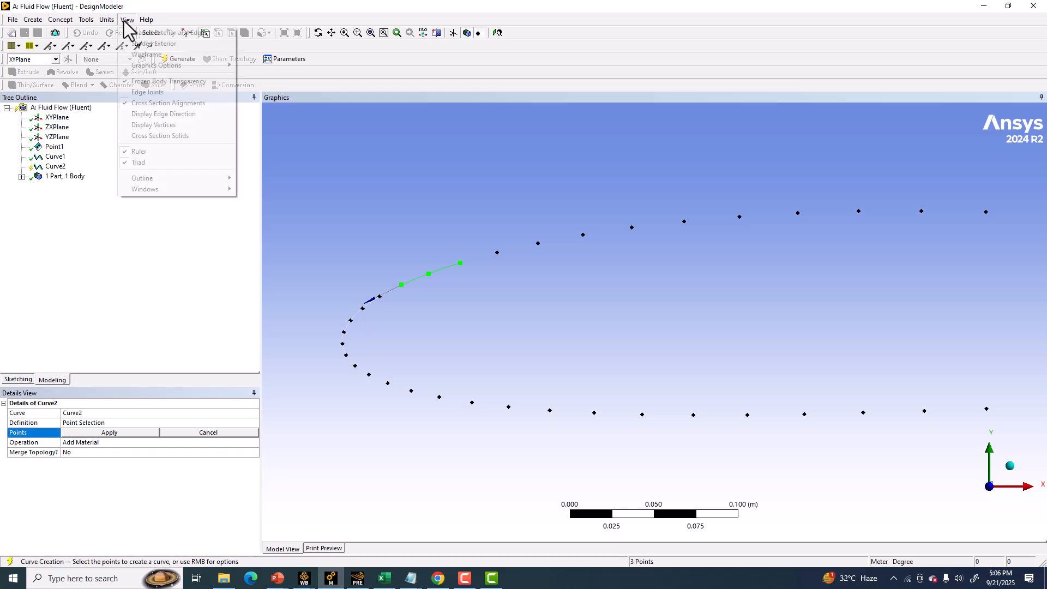
click(169, 104)
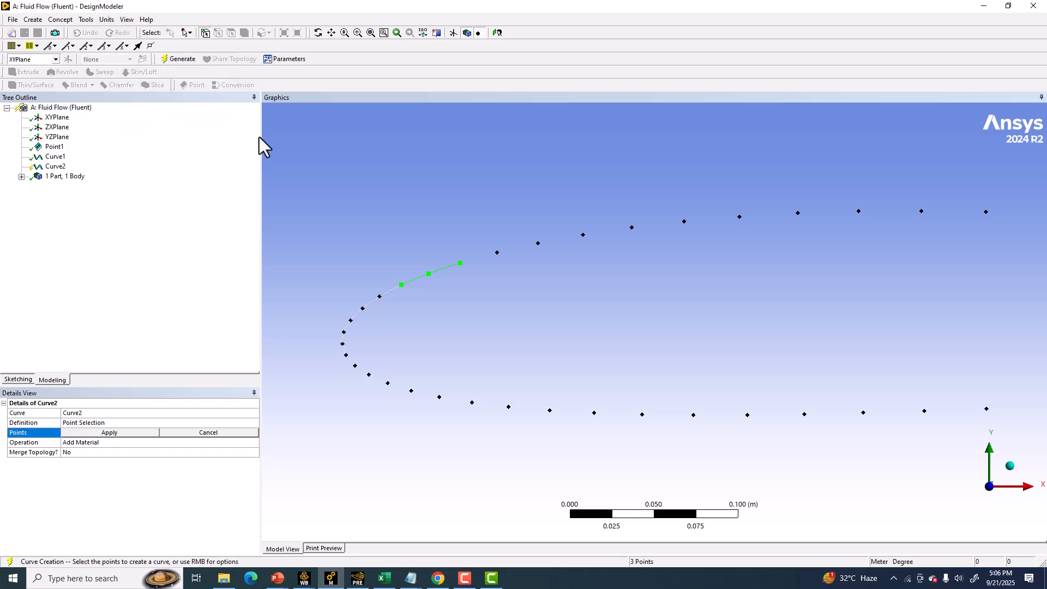
Step: Add the next six points along the front of the airfoil's upper surface to the curve selection
click(499, 253)
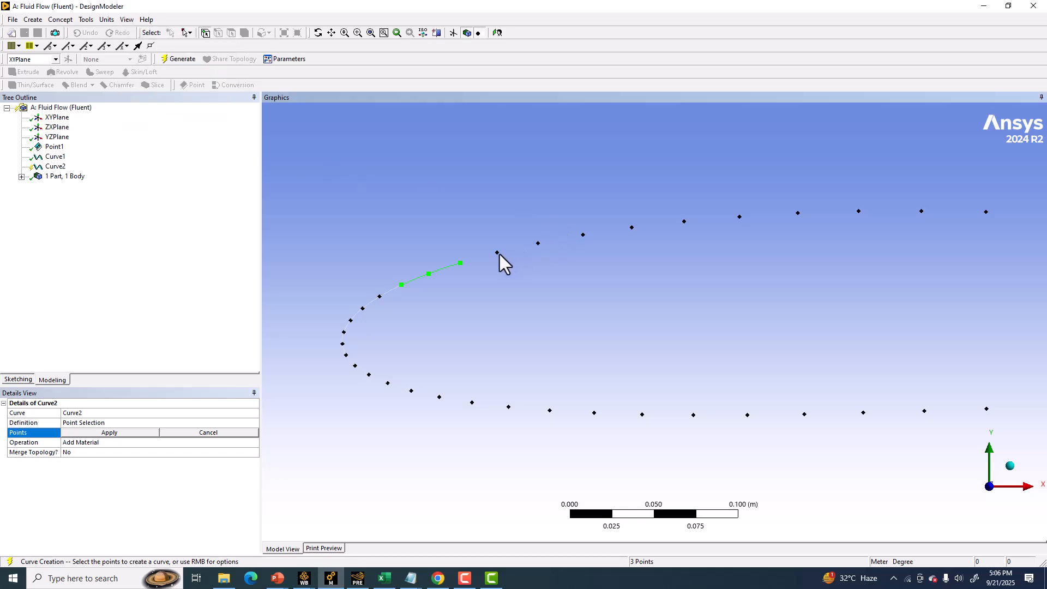
ctrl+click(538, 244)
ctrl+click(583, 235)
ctrl+click(631, 228)
ctrl+click(683, 223)
ctrl+click(740, 217)
Step: Add the next twelve points across the middle of the upper surface to the curve selection
scroll(739, 257, down, 4)
ctrl+middle_drag(734, 267, 491, 267)
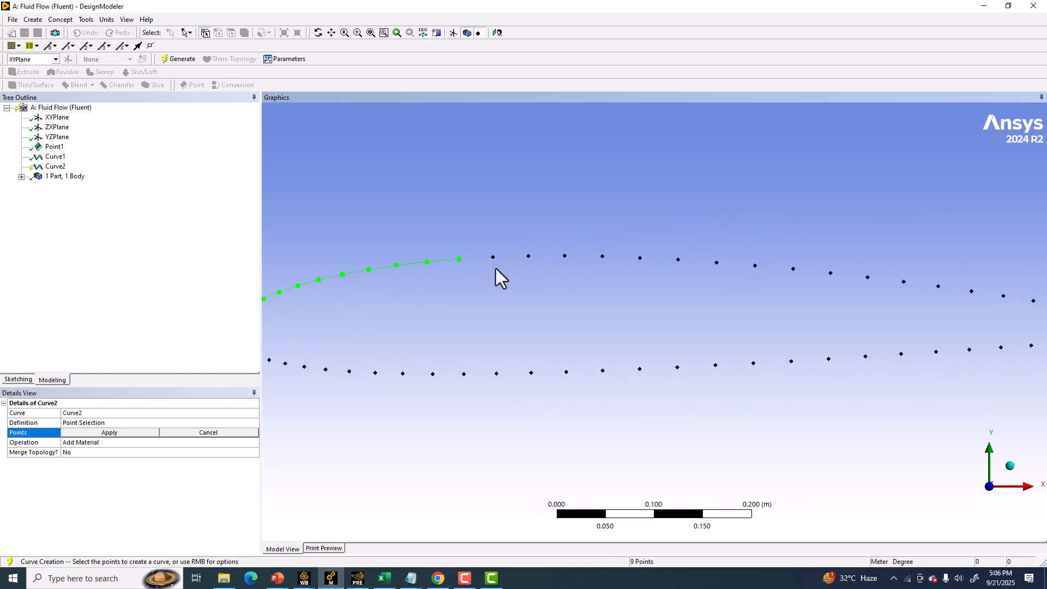
ctrl+click(493, 259)
ctrl+click(528, 256)
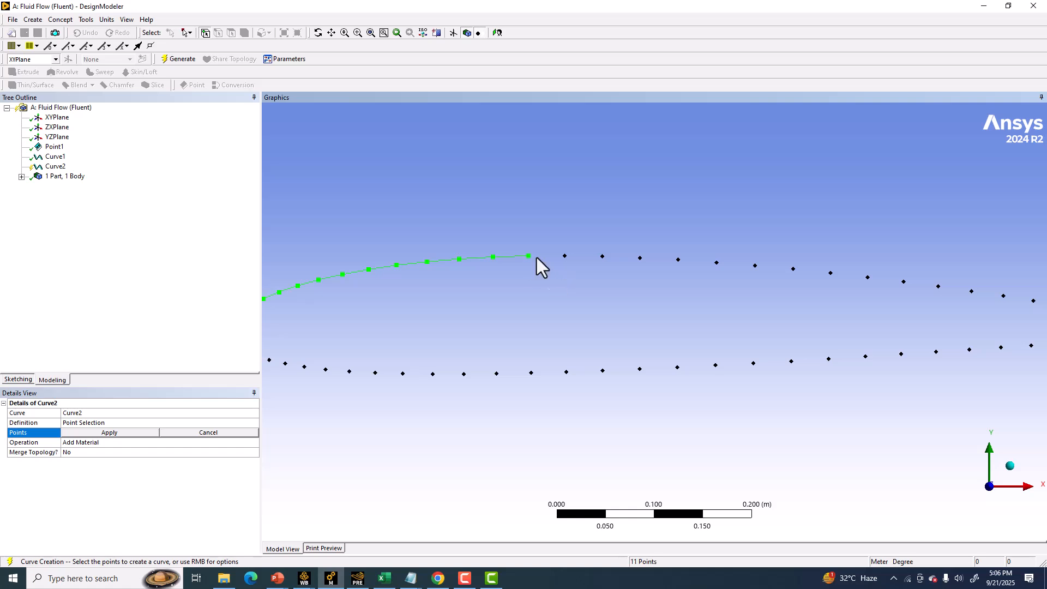
ctrl+click(564, 256)
ctrl+click(602, 257)
ctrl+click(641, 258)
ctrl+click(678, 260)
ctrl+click(716, 263)
ctrl+click(756, 267)
ctrl+click(793, 270)
ctrl+click(829, 273)
ctrl+click(867, 278)
ctrl+click(905, 283)
Step: Continue the curve selection with the next eleven points along the rear of the upper surface
ctrl+middle_drag(890, 348, 455, 335)
ctrl+click(502, 273)
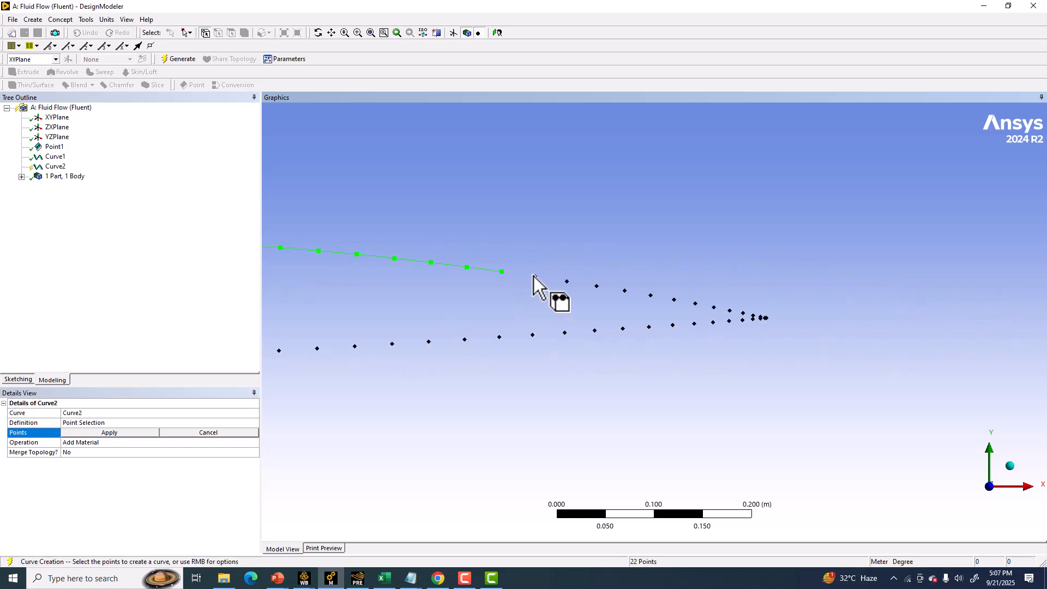
ctrl+click(566, 282)
ctrl+click(625, 291)
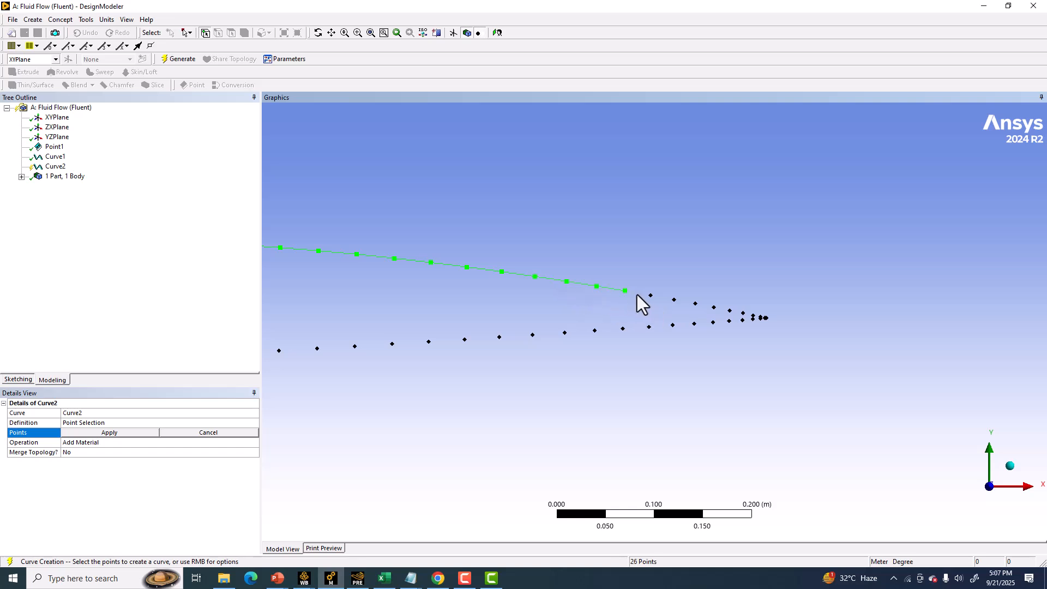
ctrl+click(651, 296)
ctrl+click(674, 300)
ctrl+click(695, 304)
ctrl+click(714, 308)
ctrl+click(730, 310)
ctrl+click(742, 313)
Step: Add the last four upper-surface points up to the trailing-edge tip and apply the point selection to the curve
scroll(755, 327, up, 3)
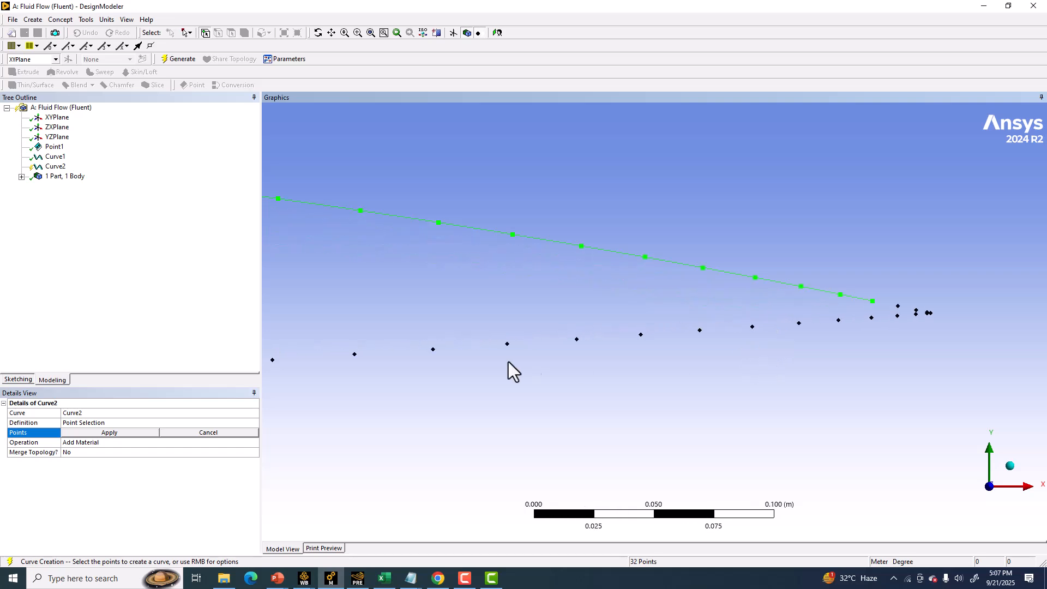
ctrl+middle_drag(793, 381, 430, 381)
scroll(521, 316, up, 4)
ctrl+middle_drag(503, 325, 711, 352)
scroll(711, 352, up, 1)
scroll(711, 352, up, 1)
ctrl+click(488, 312)
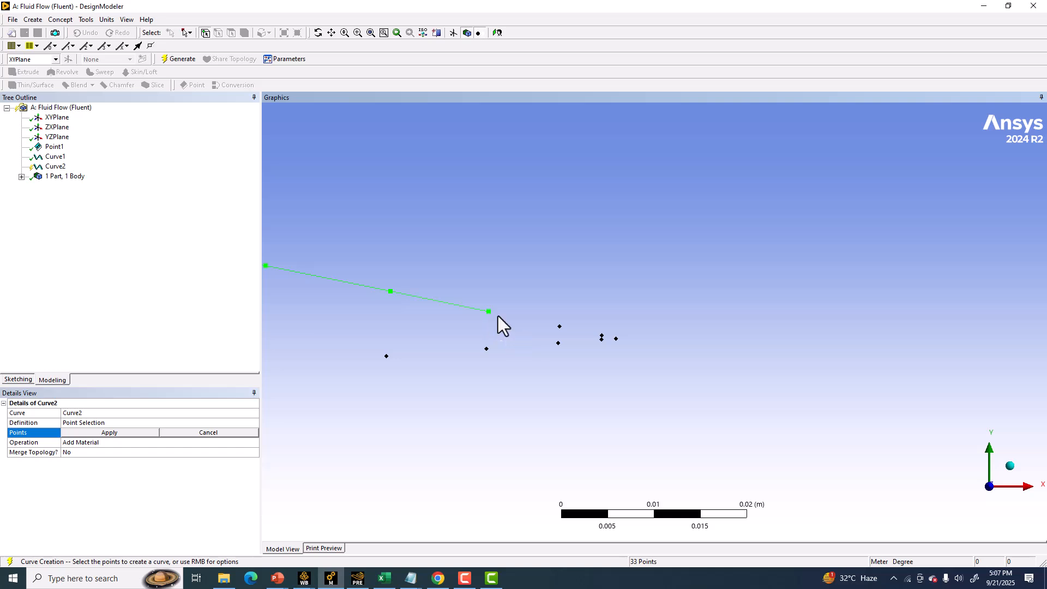
ctrl+click(559, 326)
ctrl+click(602, 335)
ctrl+click(615, 339)
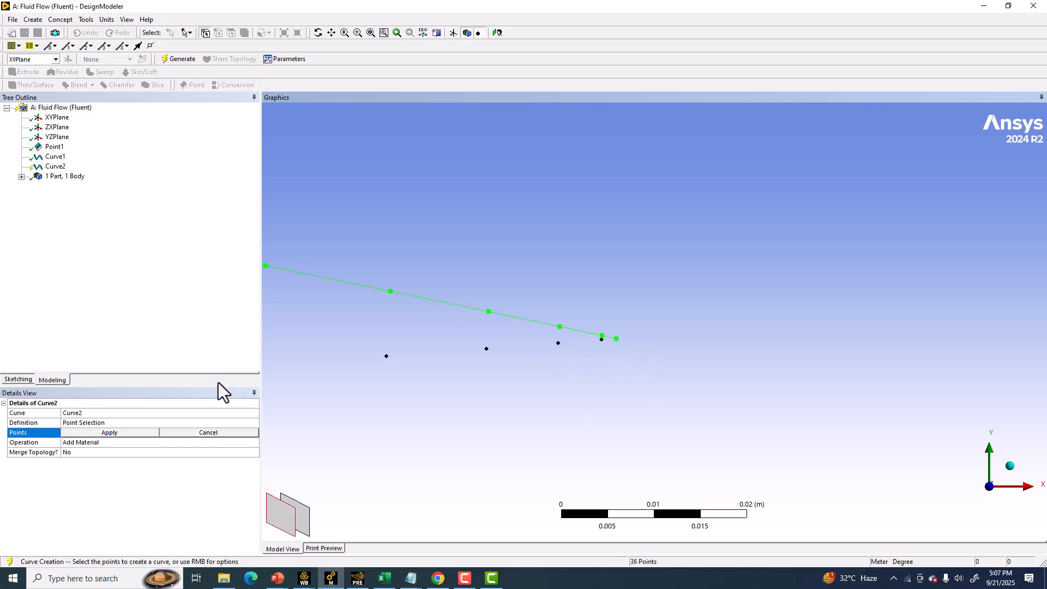
click(149, 432)
scroll(468, 370, down, 5)
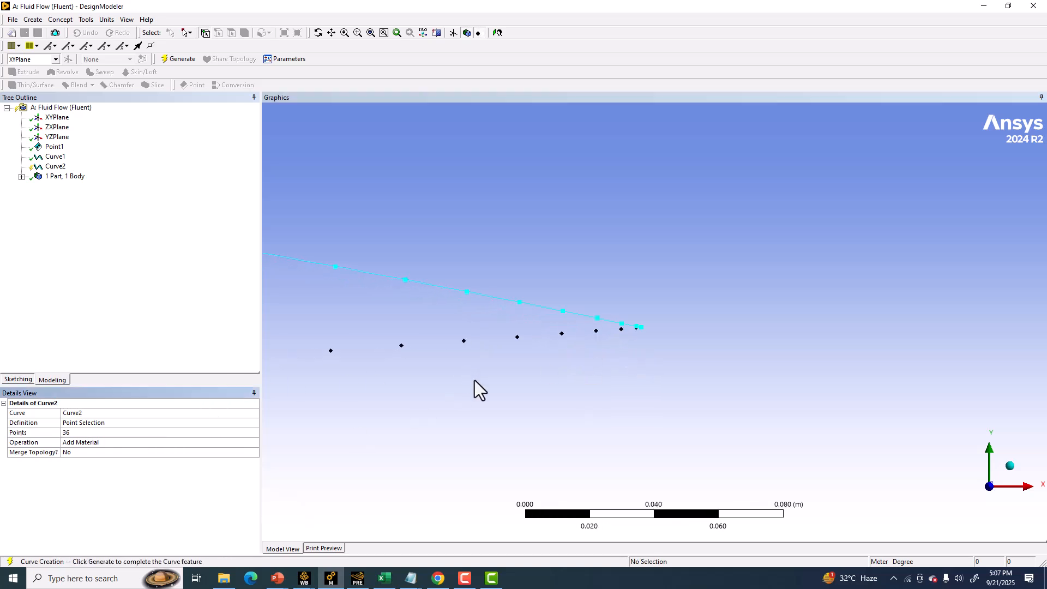
Step: Generate the airfoil's upper-surface curve from the applied point selection
click(33, 19)
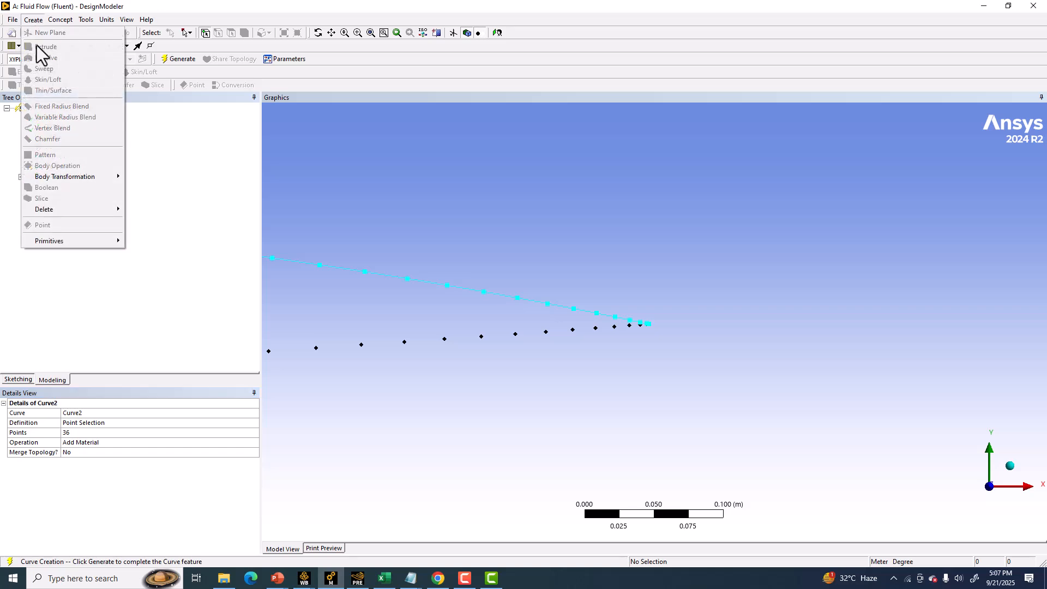
mouse_move(54, 20)
click(149, 203)
click(176, 58)
Step: Start a new 3D curve for the lower surface, selecting the leading-edge curve's lower end point and the point behind it
click(60, 20)
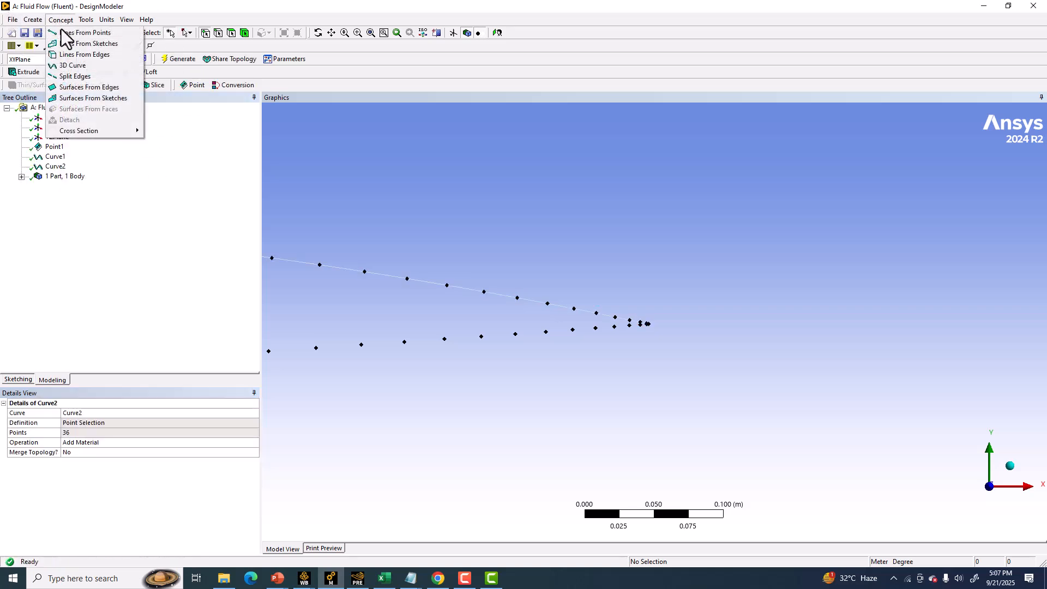
click(72, 64)
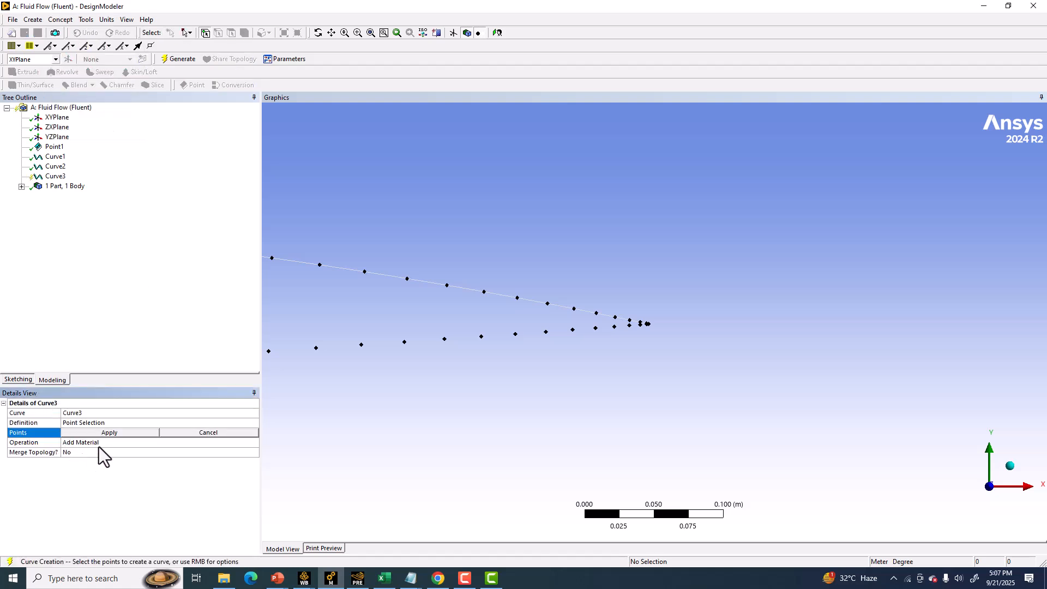
scroll(460, 308, down, 6)
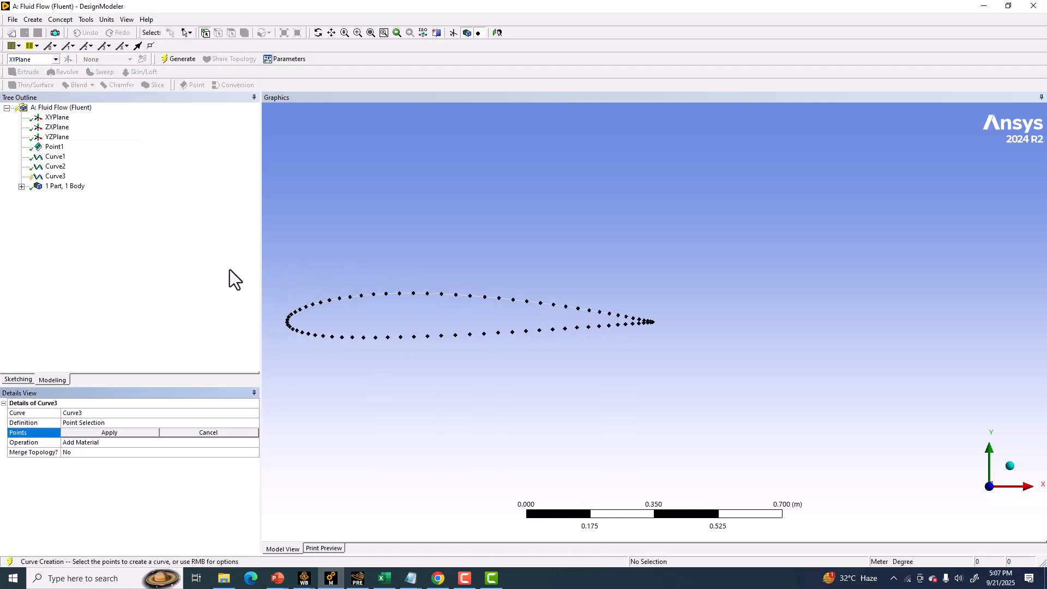
scroll(481, 278, up, 5)
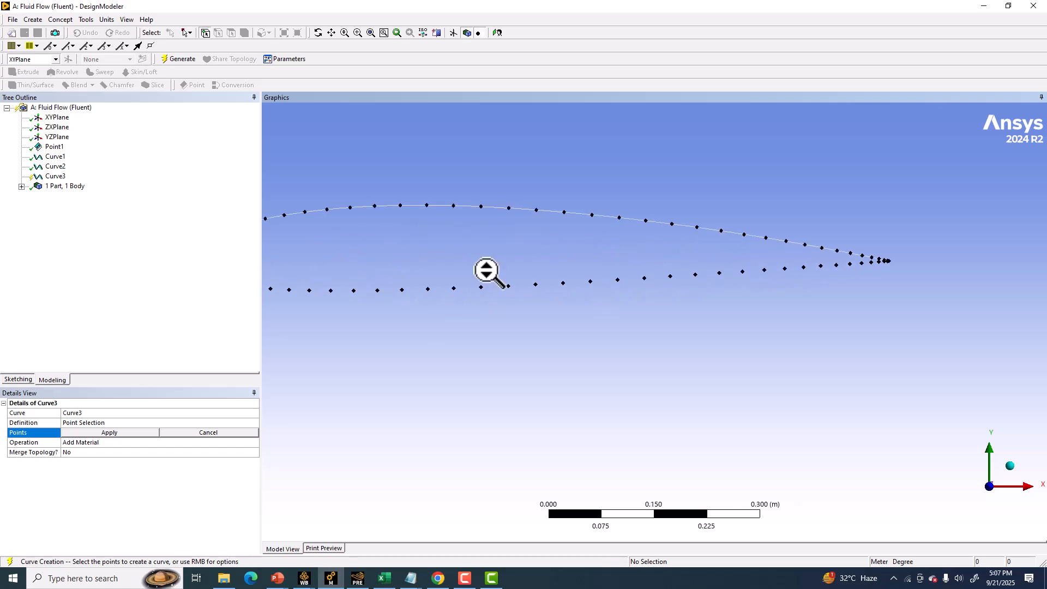
ctrl+middle_drag(480, 240, 867, 251)
scroll(433, 358, up, 6)
ctrl+middle_drag(399, 297, 454, 389)
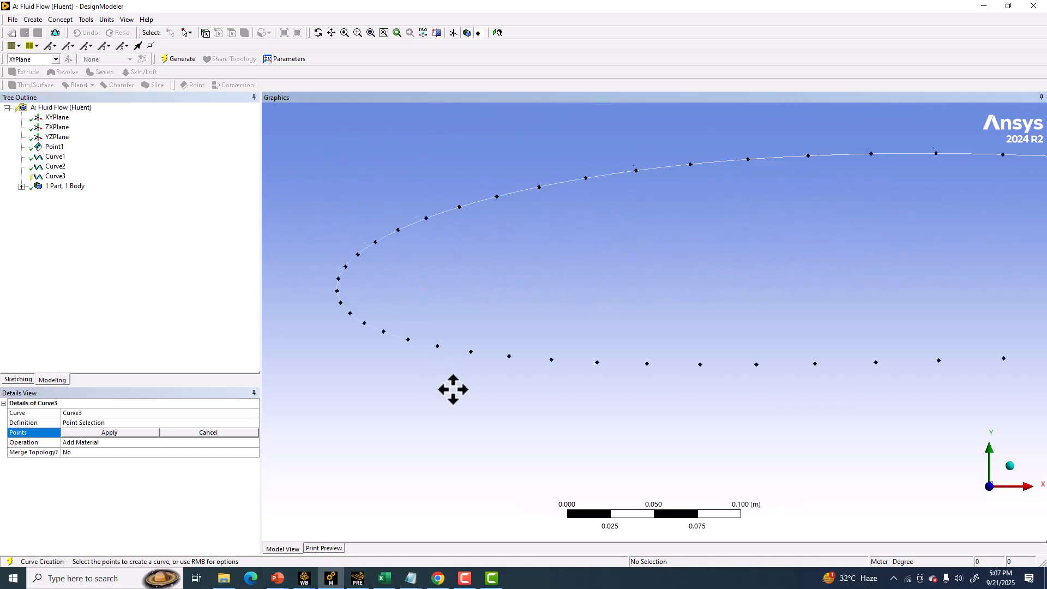
click(409, 340)
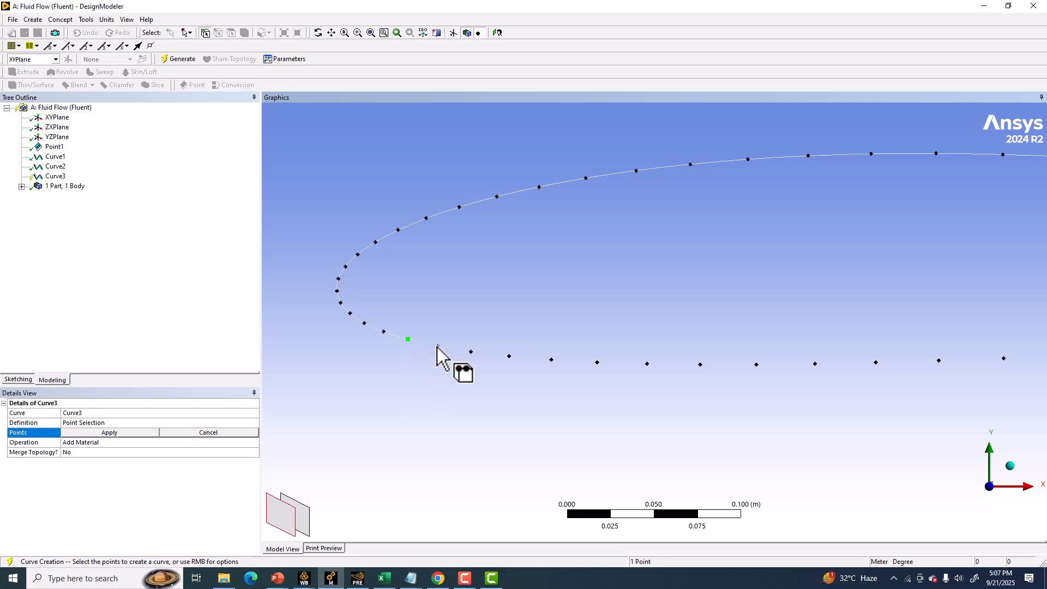
ctrl+click(437, 346)
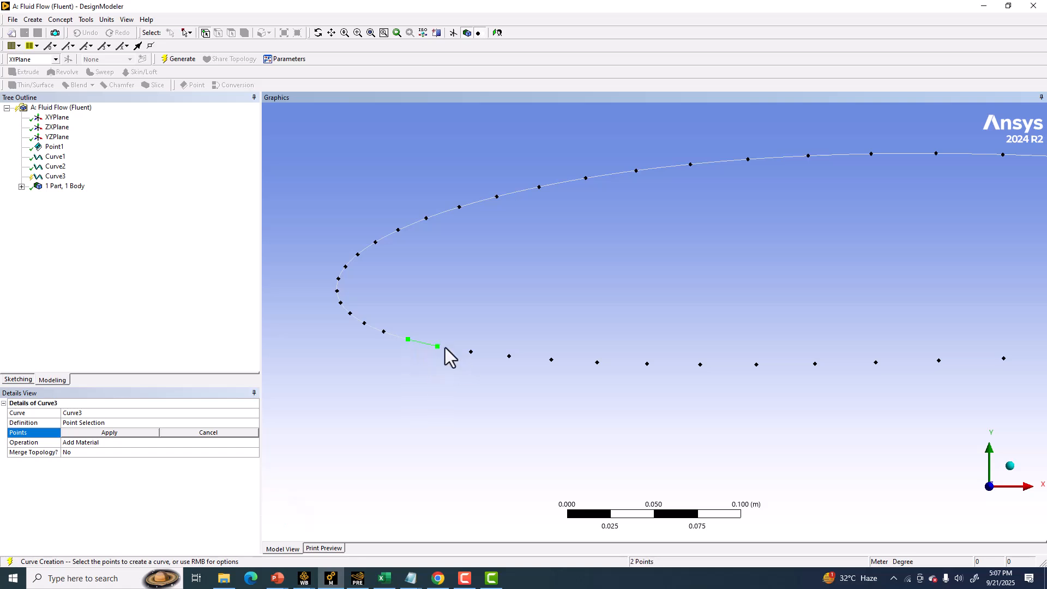
Step: Add the next nine points along the front of the airfoil's lower surface to the curve selection
ctrl+click(509, 357)
ctrl+click(551, 360)
ctrl+click(648, 364)
ctrl+click(701, 365)
ctrl+click(756, 364)
ctrl+click(816, 364)
ctrl+click(876, 364)
Step: Add the next eight points across the middle of the lower surface to the curve selection
scroll(875, 372, down, 2)
ctrl+middle_drag(875, 371, 668, 344)
ctrl+click(607, 318)
ctrl+click(641, 317)
ctrl+click(679, 315)
ctrl+click(714, 315)
ctrl+click(752, 313)
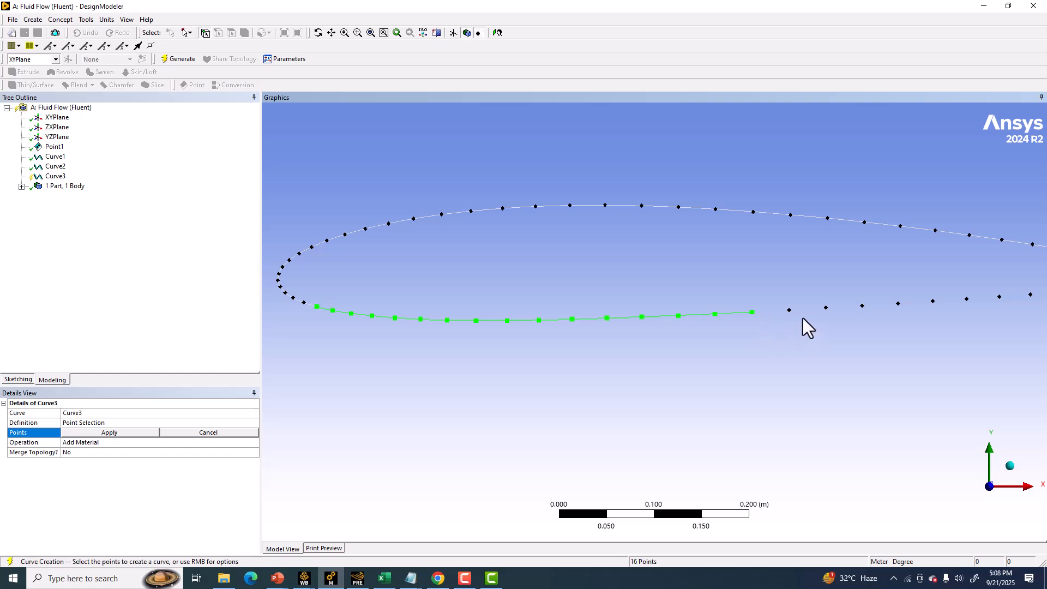
ctrl+click(790, 311)
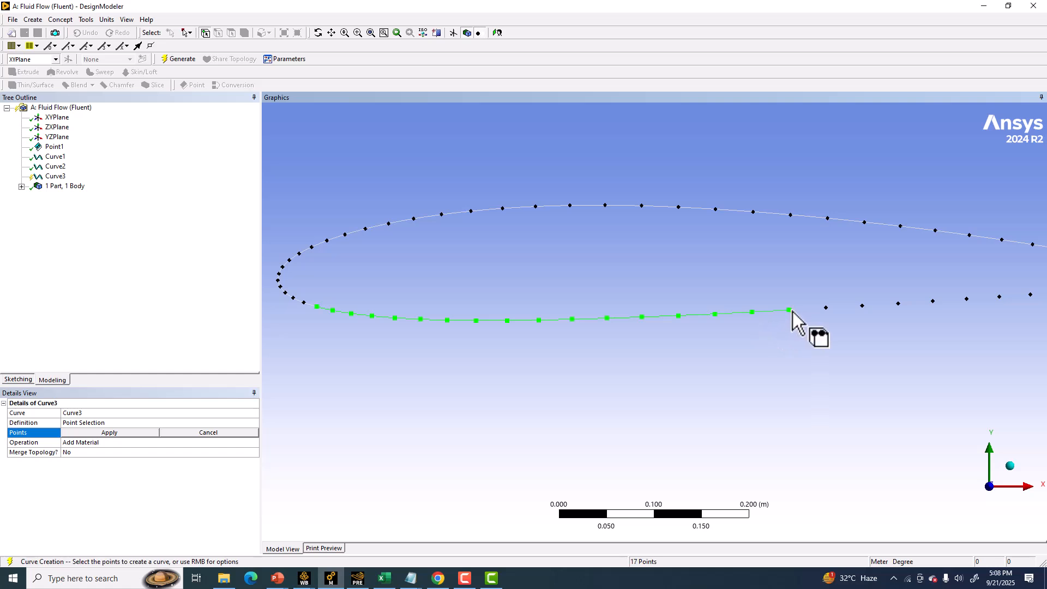
ctrl+click(826, 307)
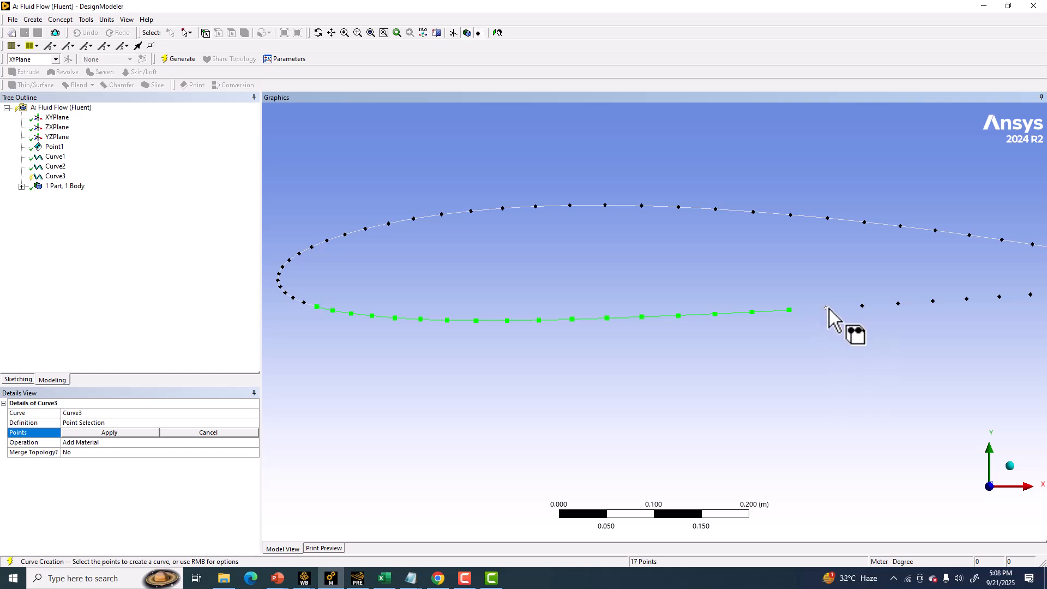
ctrl+click(862, 305)
Step: Continue the curve selection with the next twelve points along the rear of the lower surface
ctrl+middle_drag(895, 321, 448, 344)
ctrl+click(464, 323)
ctrl+click(500, 321)
ctrl+click(534, 319)
ctrl+click(566, 315)
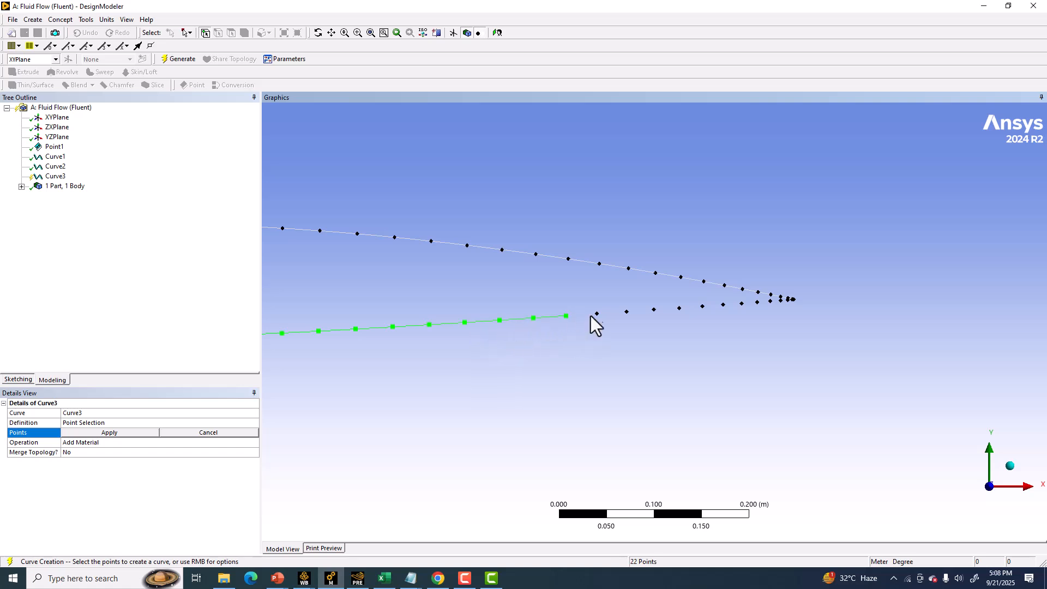
ctrl+click(597, 314)
ctrl+click(626, 311)
ctrl+click(654, 309)
ctrl+click(680, 308)
ctrl+click(702, 307)
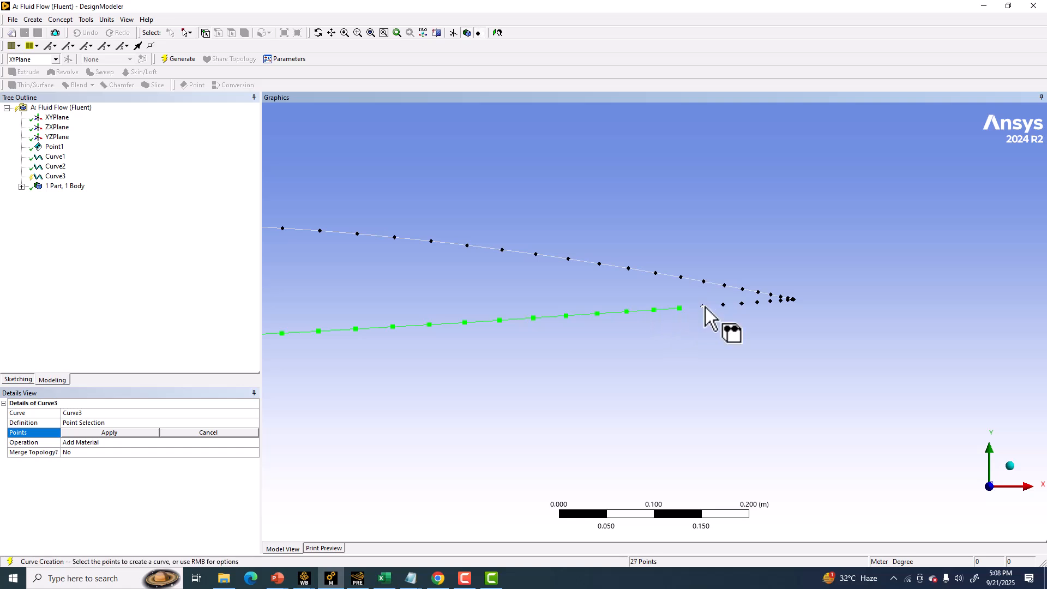
ctrl+click(723, 305)
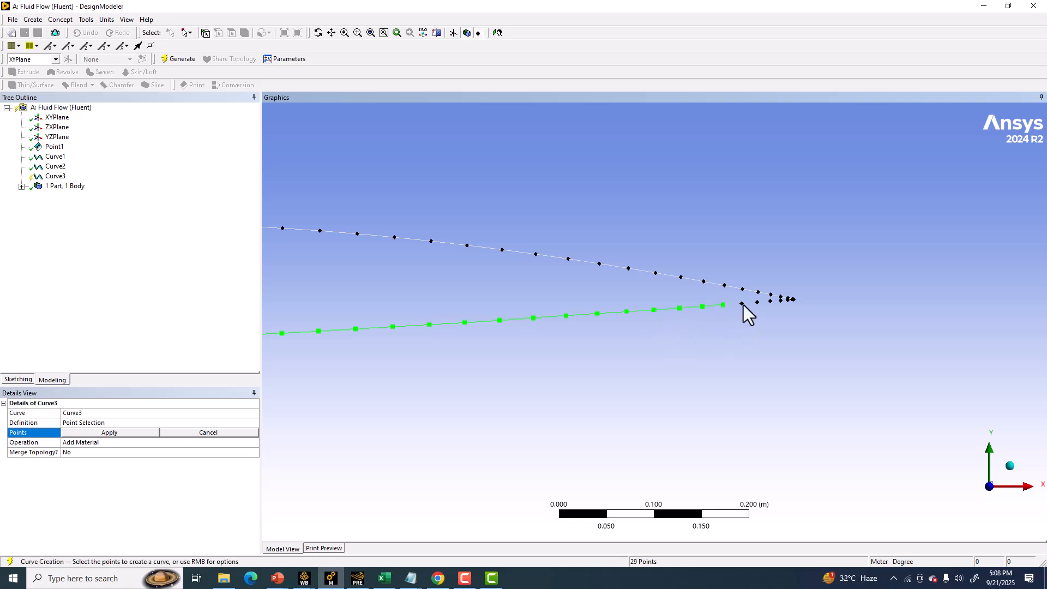
ctrl+click(742, 304)
ctrl+click(758, 303)
Step: Add the last five lower-surface points up to the trailing-edge tip and apply the point selection to the curve
scroll(757, 304, up, 5)
ctrl+middle_drag(758, 303, 722, 336)
scroll(376, 380, up, 5)
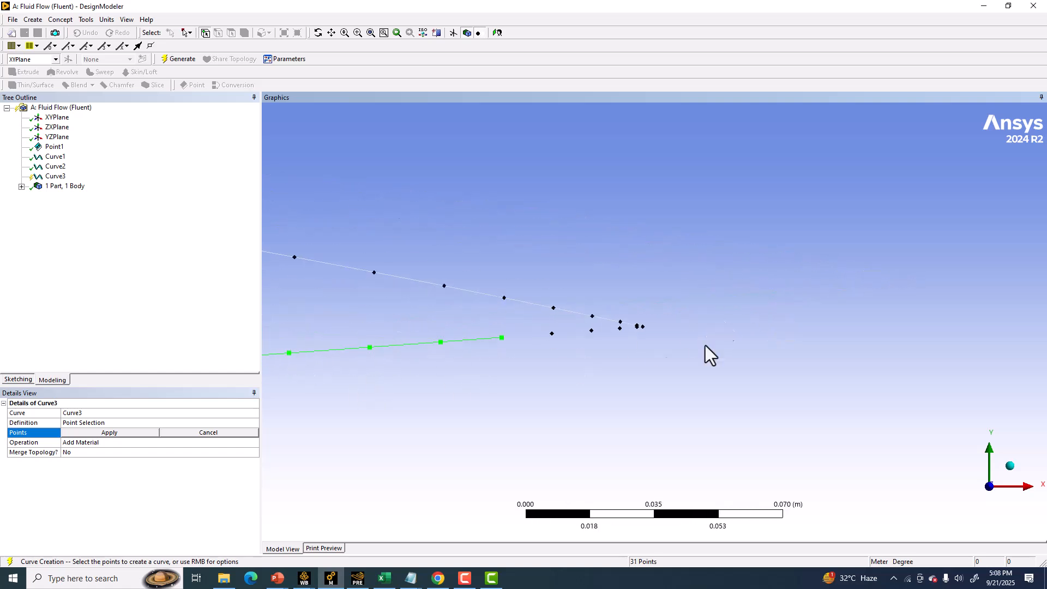
ctrl+click(551, 333)
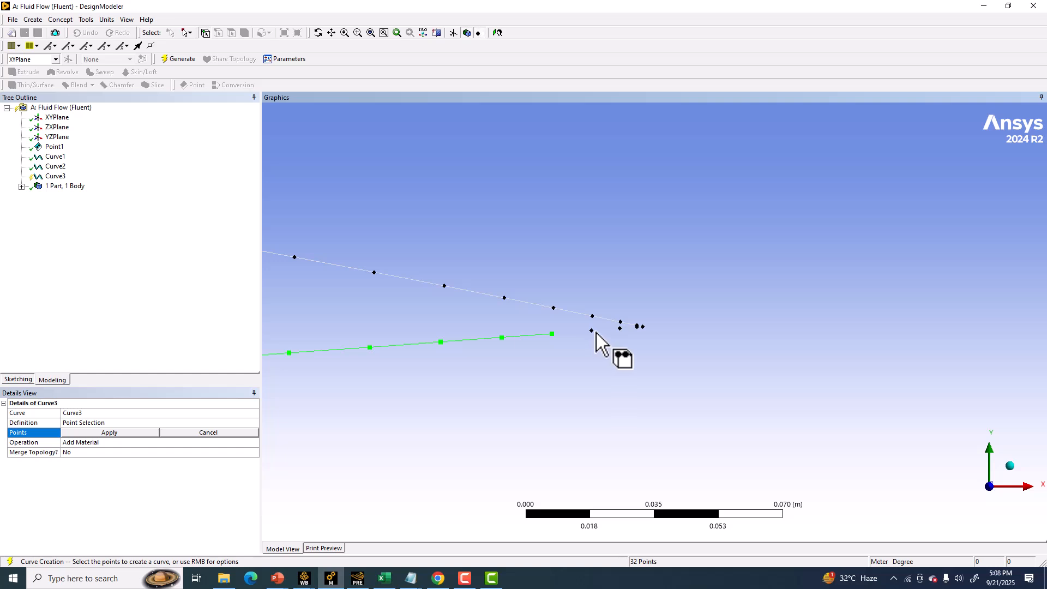
ctrl+click(592, 331)
ctrl+click(618, 327)
scroll(650, 417, up, 5)
scroll(643, 417, up, 5)
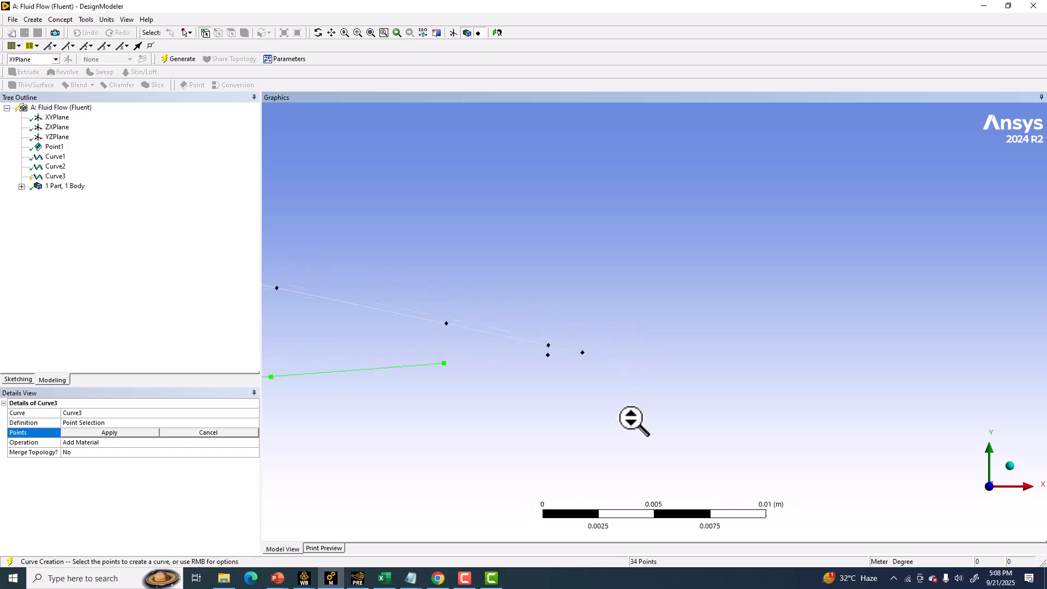
ctrl+click(465, 384)
ctrl+click(525, 377)
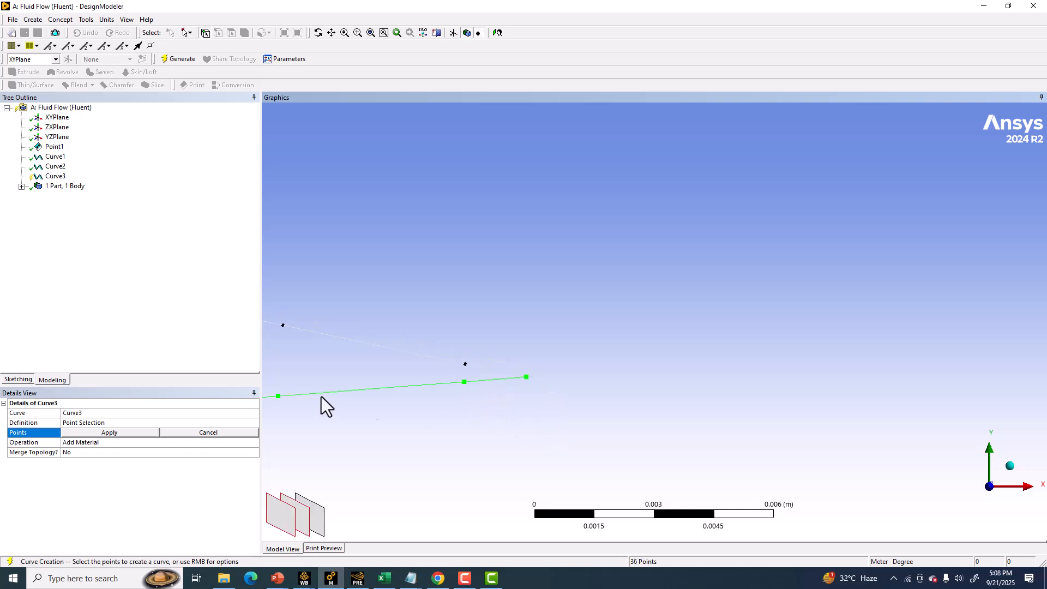
scroll(476, 395, down, 3)
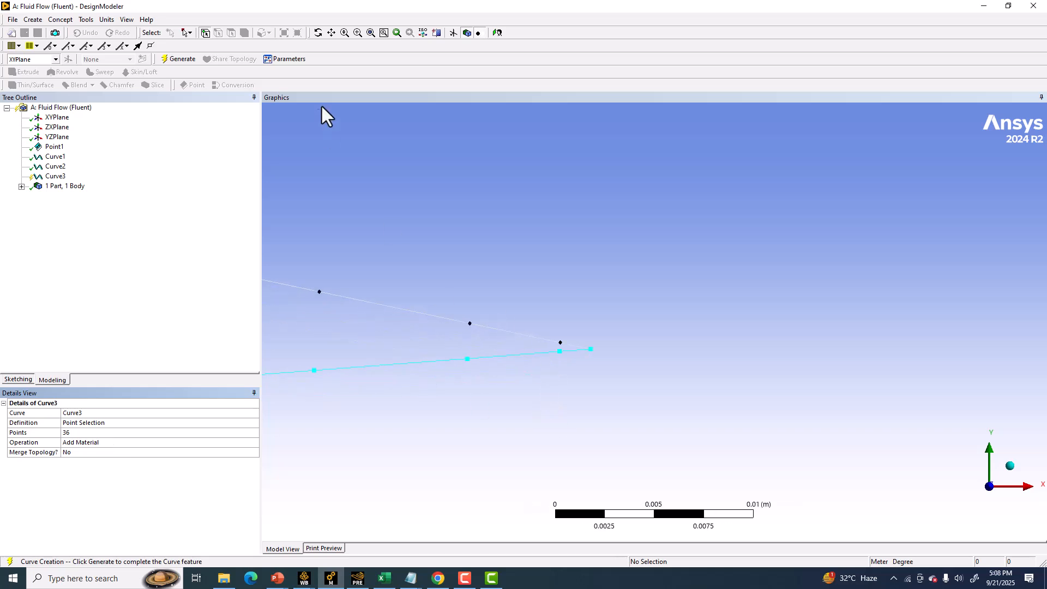
Step: Generate the lower-surface curve to close the airfoil outline
click(167, 62)
scroll(525, 280, down, 5)
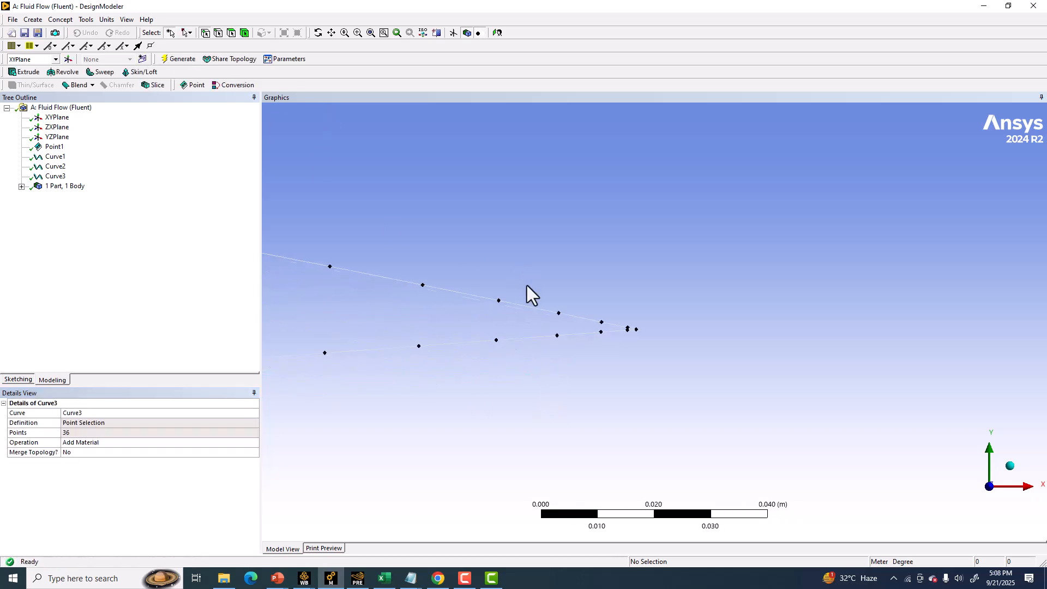
scroll(524, 290, down, 10)
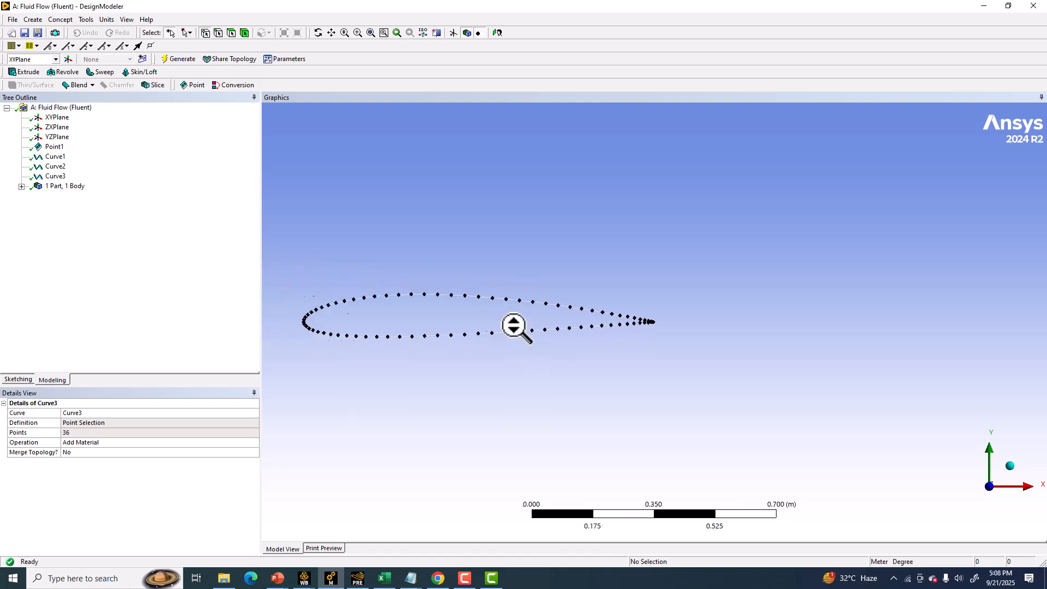
Step: Create and generate a new plane based on XYPlane
click(57, 118)
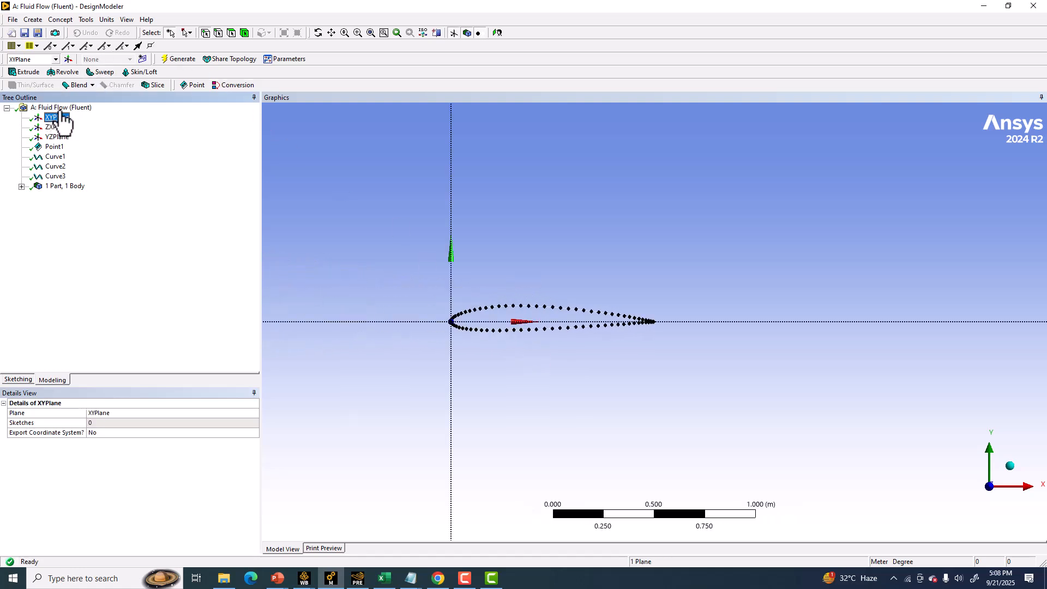
click(68, 59)
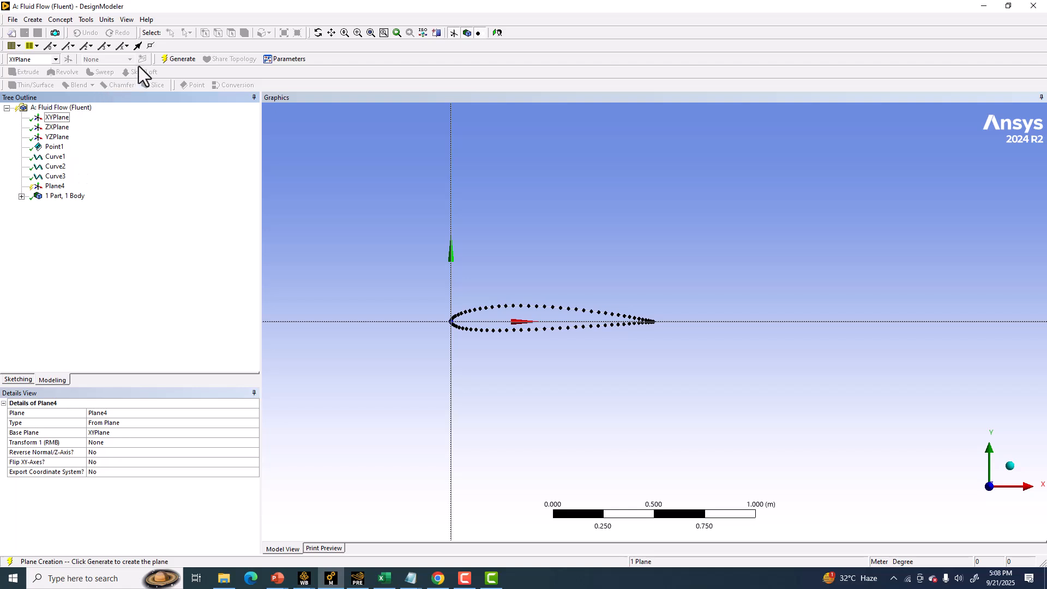
click(178, 59)
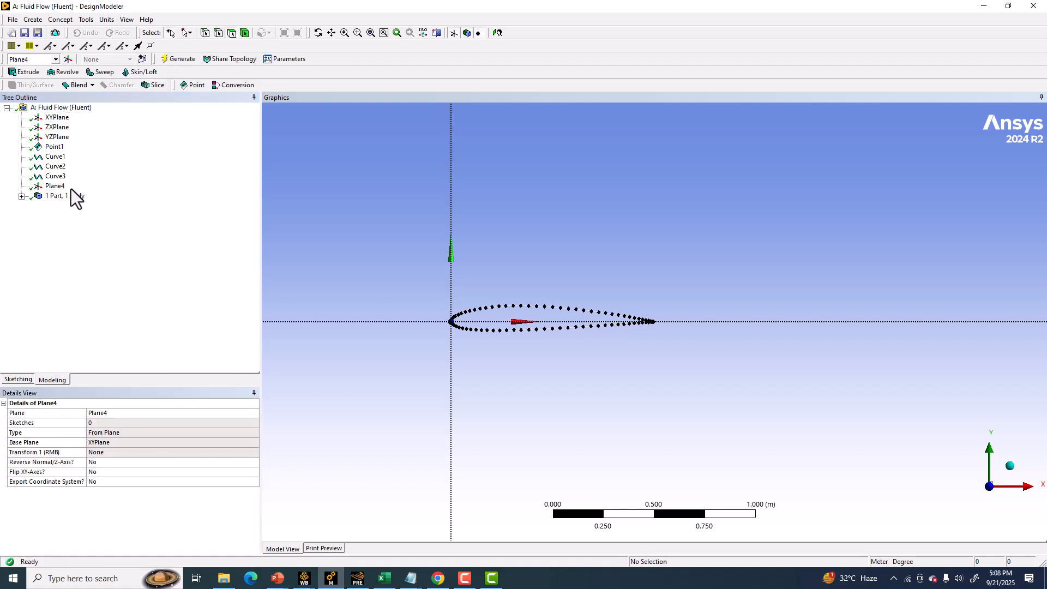
Step: Insert a sketch projection of the airfoil line body on Plane4 and generate it
click(21, 196)
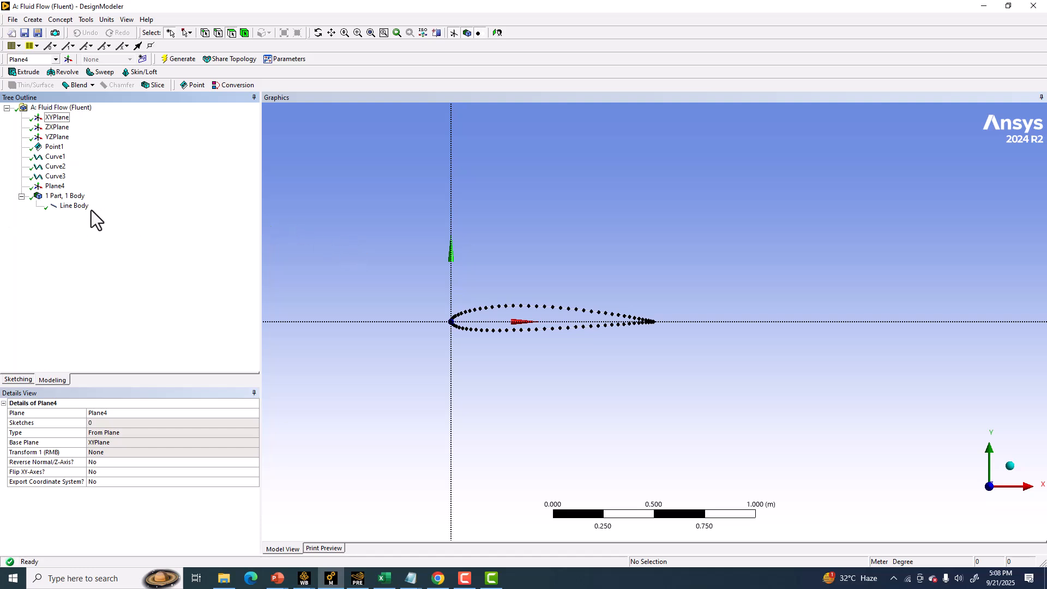
right_click(58, 189)
mouse_move(164, 205)
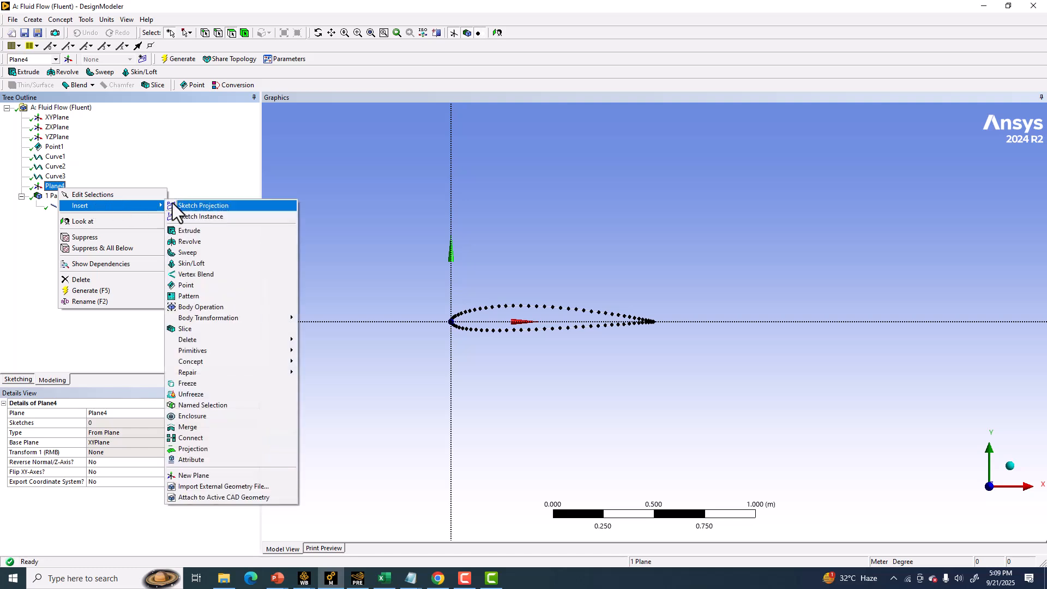
click(199, 205)
click(74, 215)
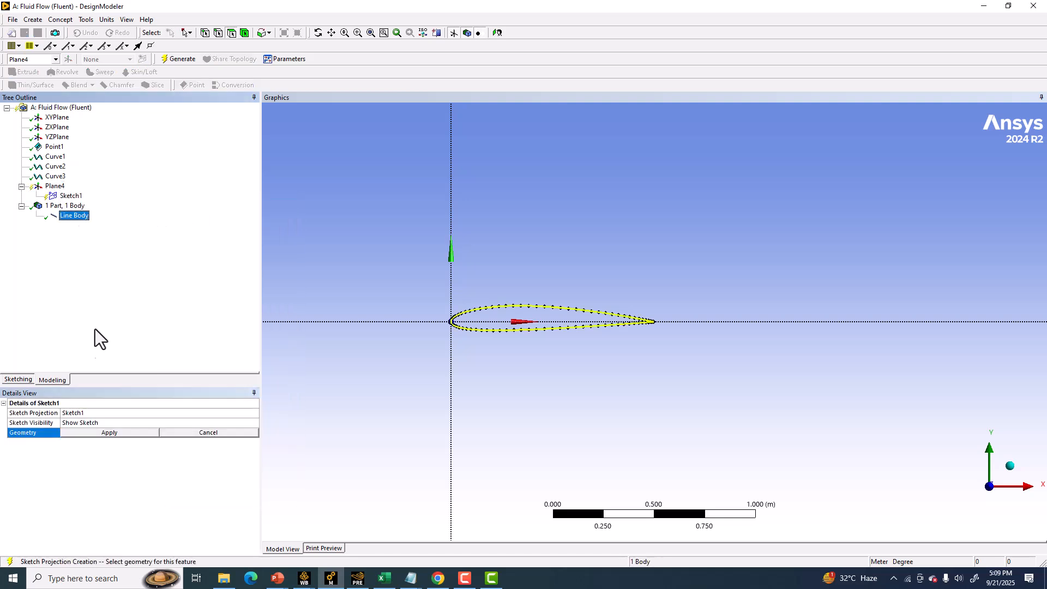
click(124, 433)
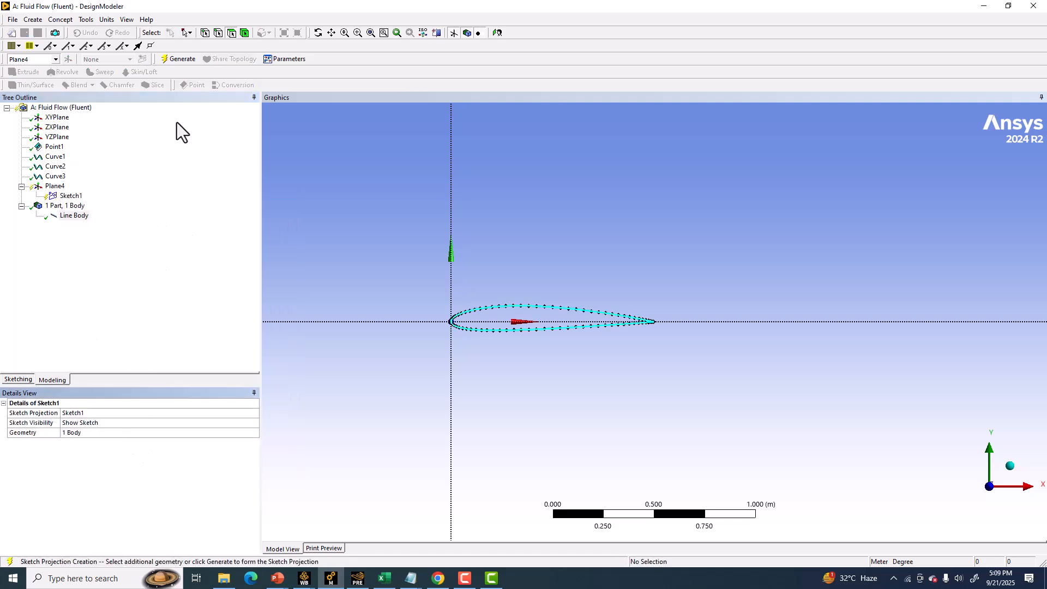
click(179, 59)
scroll(345, 256, up, 5)
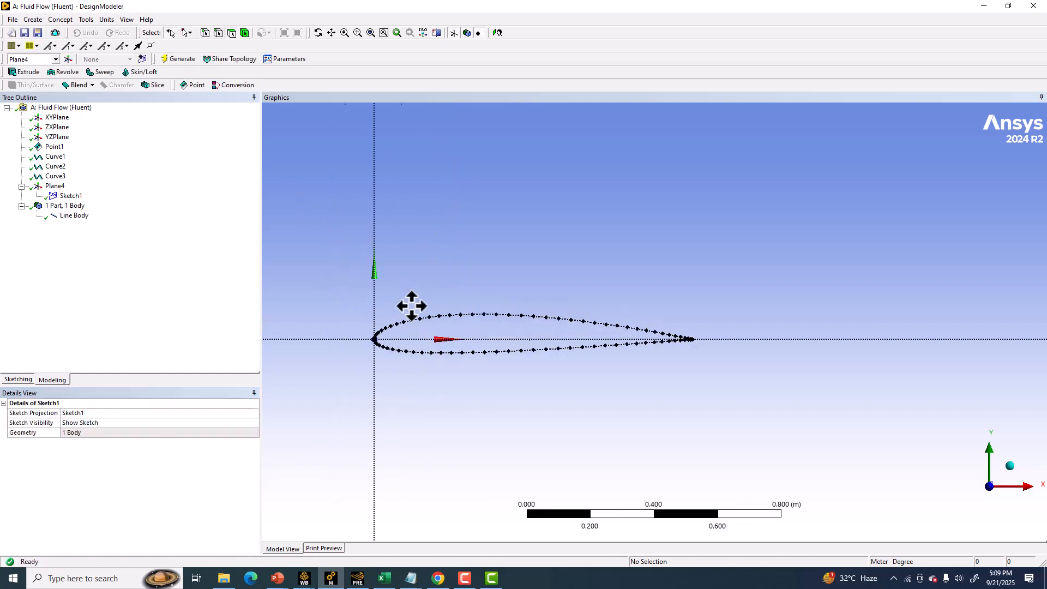
scroll(413, 311, up, 2)
ctrl+middle_drag(430, 318, 595, 301)
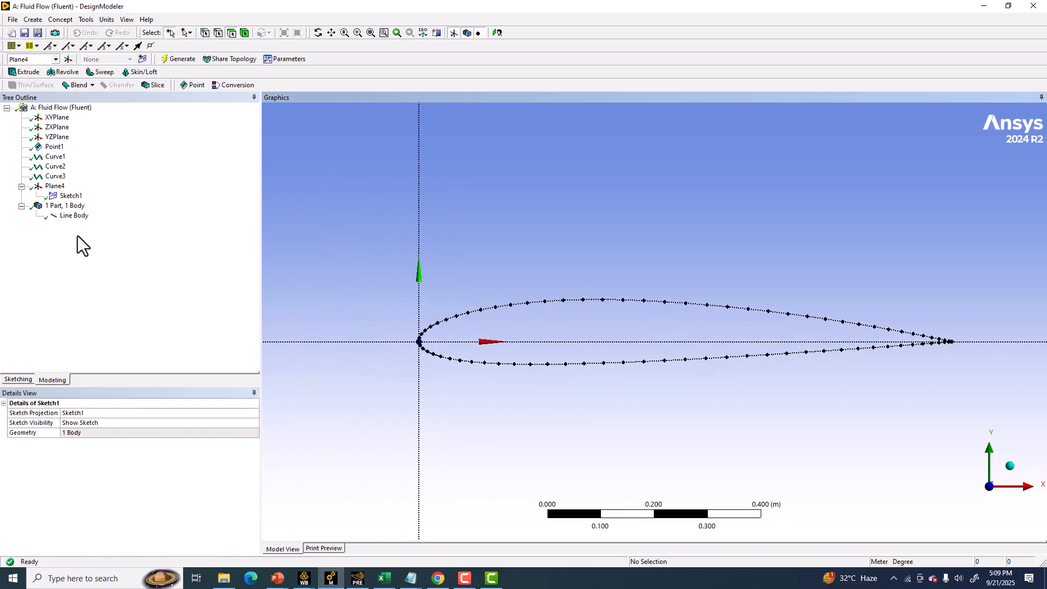
Step: Suppress the airfoil's line body, leaving the projected sketch as the outline
right_click(74, 217)
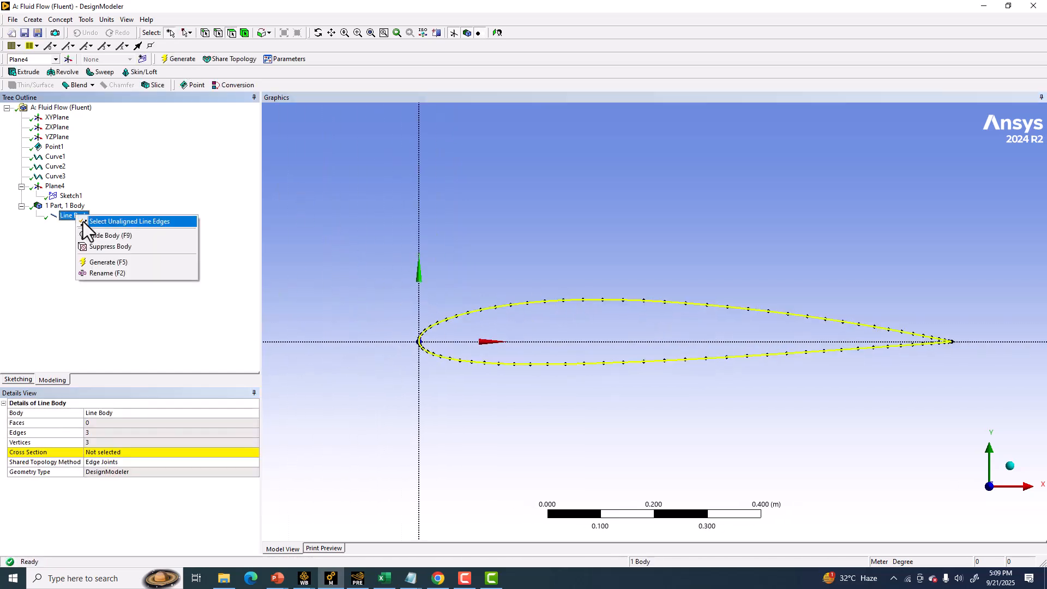
click(114, 246)
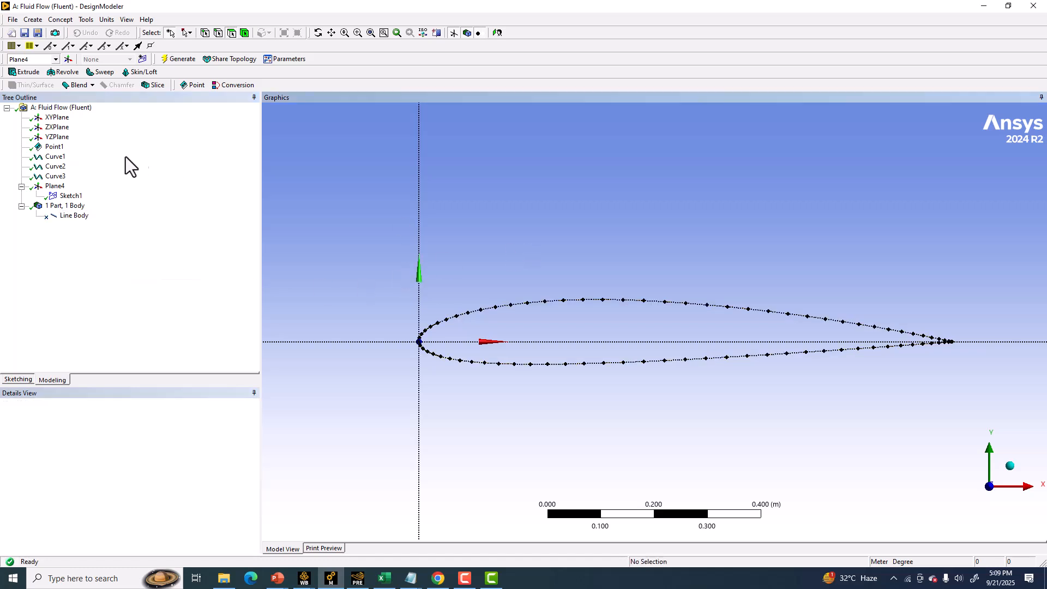
scroll(491, 292, down, 2)
scroll(488, 304, up, 9)
ctrl+middle_drag(579, 310, 826, 284)
scroll(424, 303, up, 4)
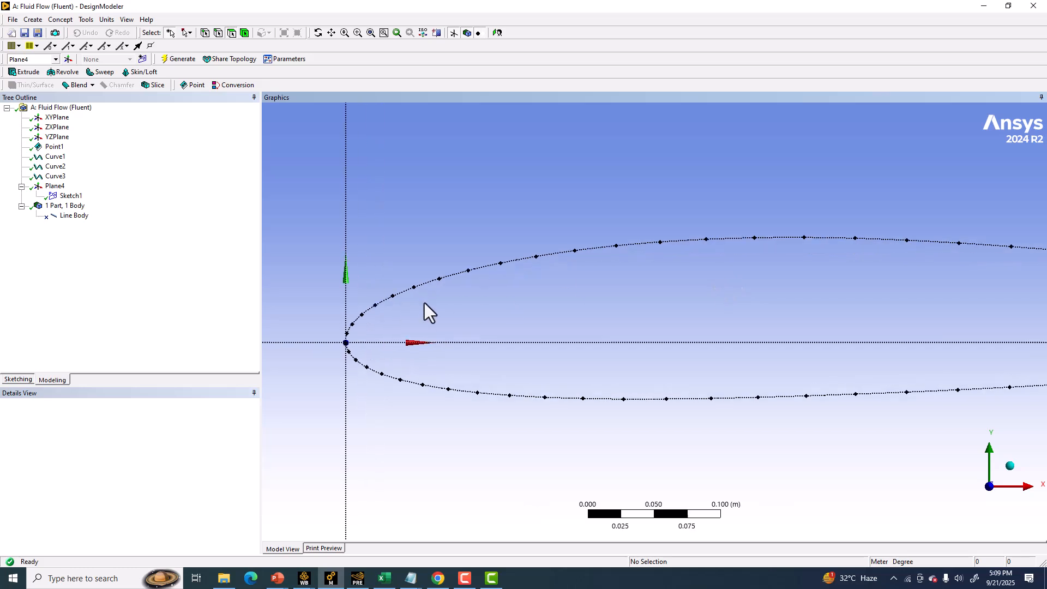
Step: Suppress the Point1 feature that holds the imported airfoil coordinate points
click(54, 148)
right_click(56, 149)
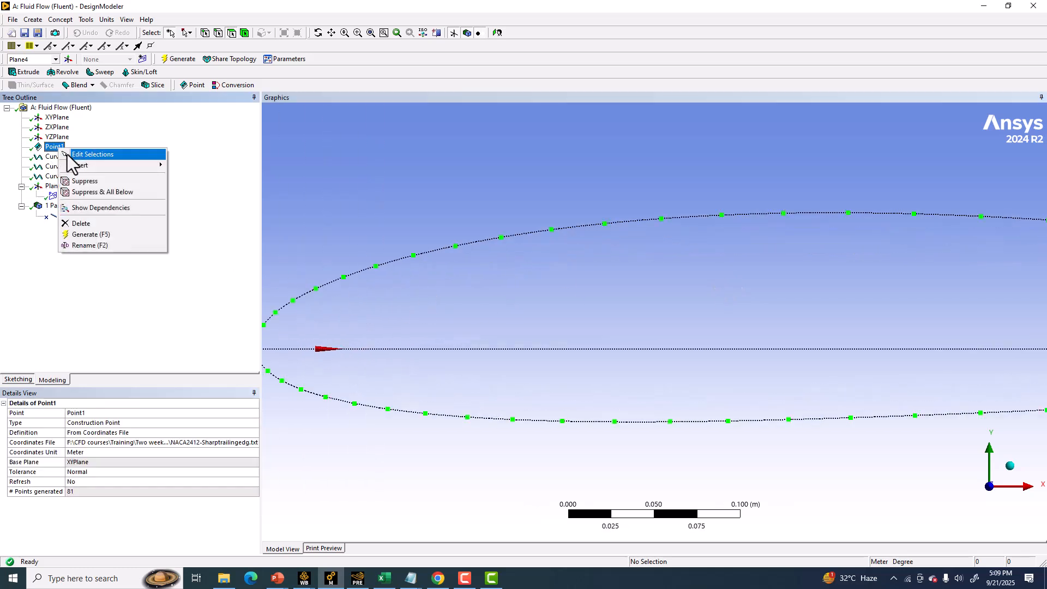
click(82, 179)
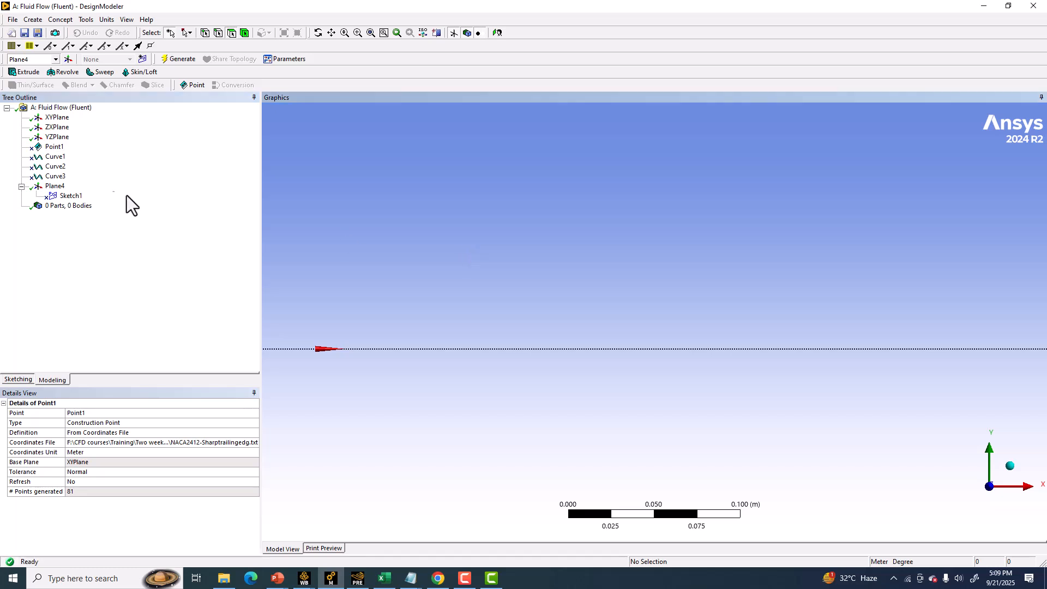
Step: Unsuppress the Point1 feature together with everything below it in the feature tree
right_click(59, 151)
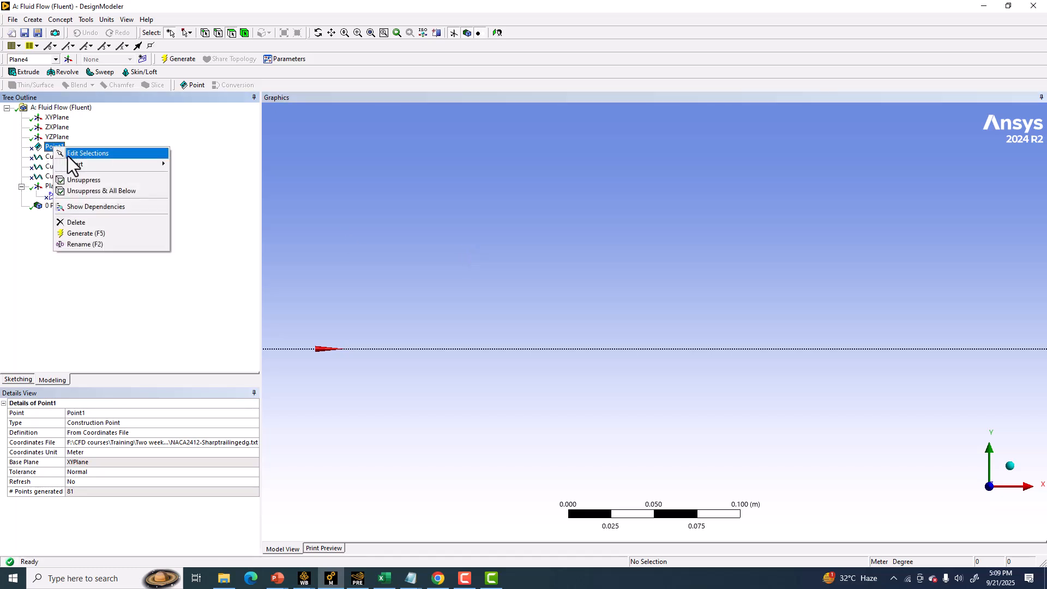
click(92, 189)
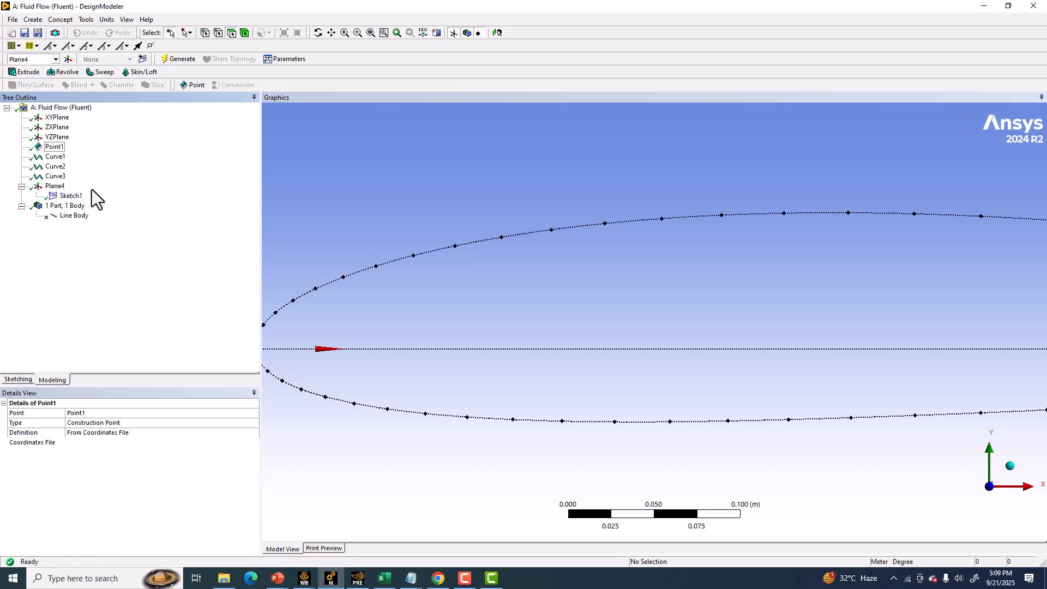
click(75, 215)
click(466, 205)
scroll(469, 255, down, 2)
scroll(470, 257, down, 7)
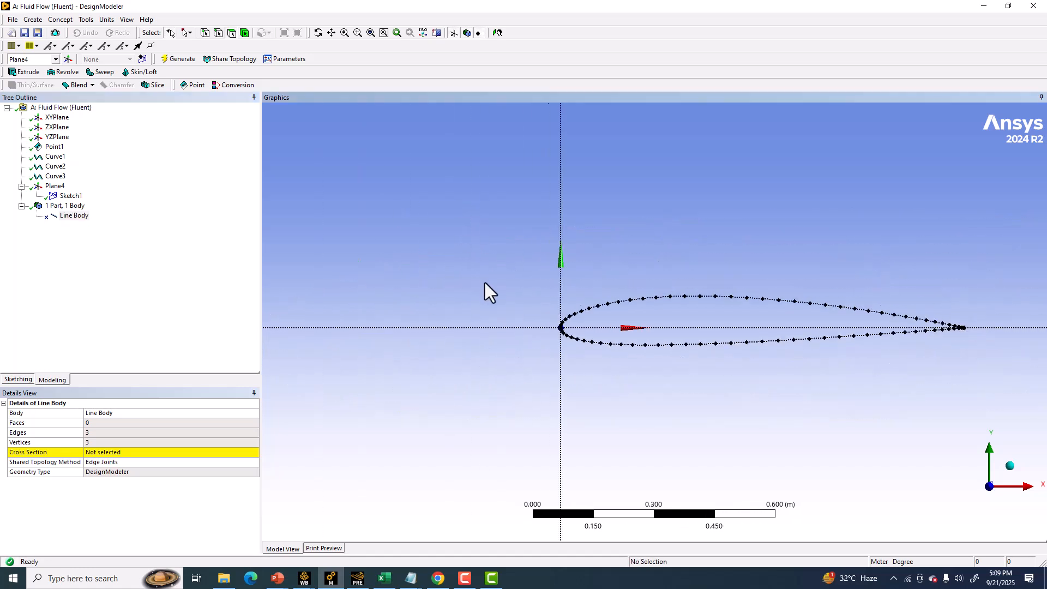
ctrl+middle_drag(511, 283, 399, 285)
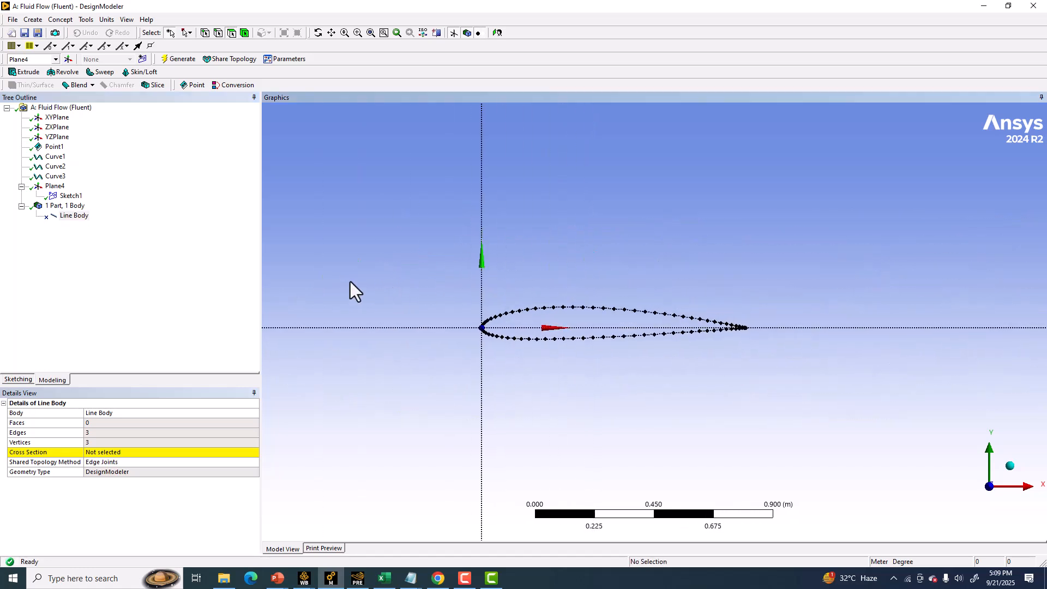
Step: Start a new sketch on Plane4 and draw a circle centred on the origin with a radius of about 0.63 m
click(61, 20)
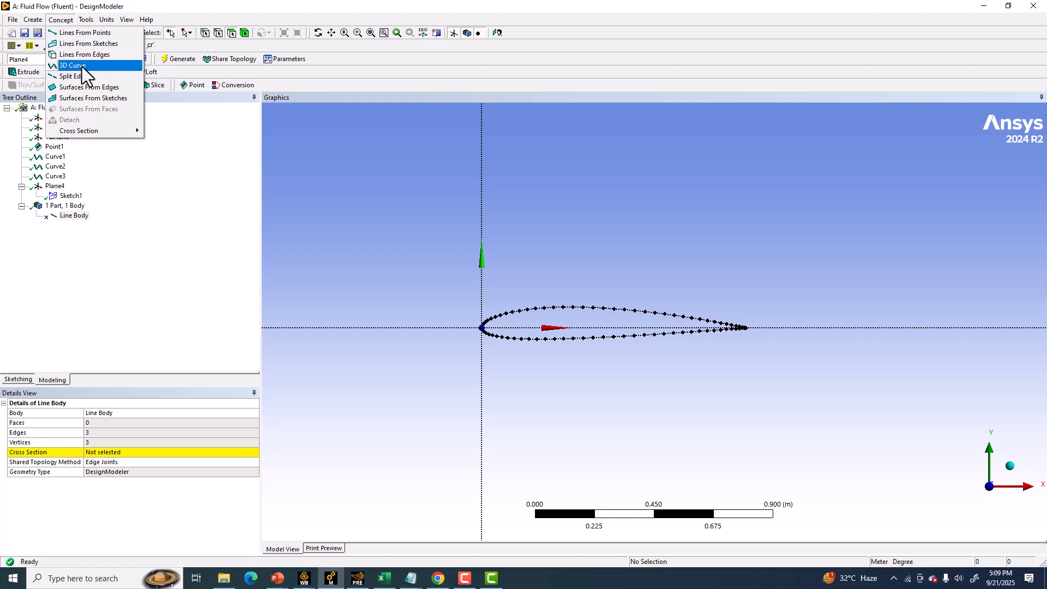
click(54, 186)
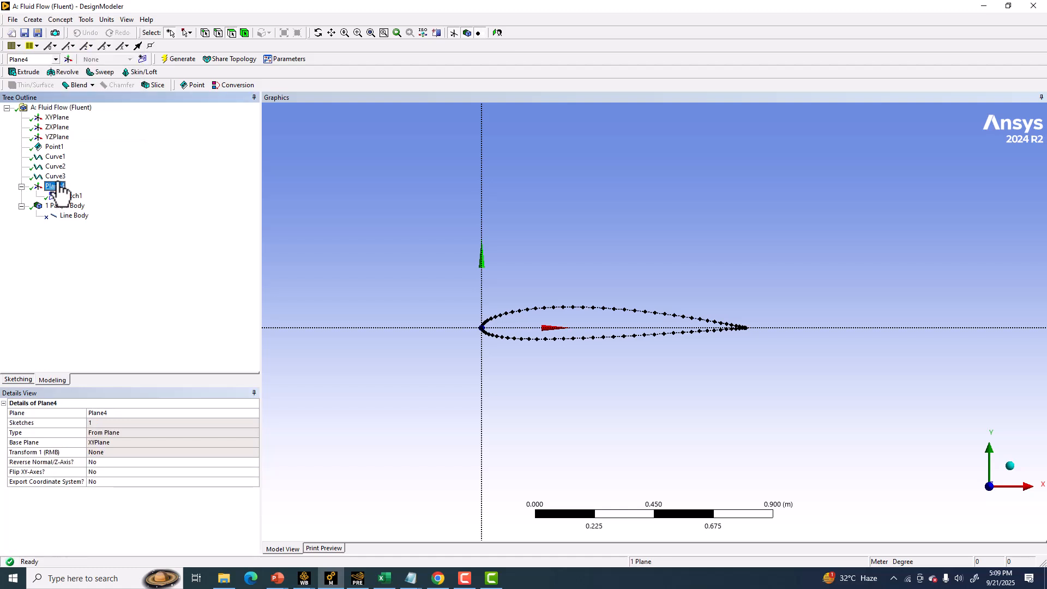
click(143, 58)
click(27, 379)
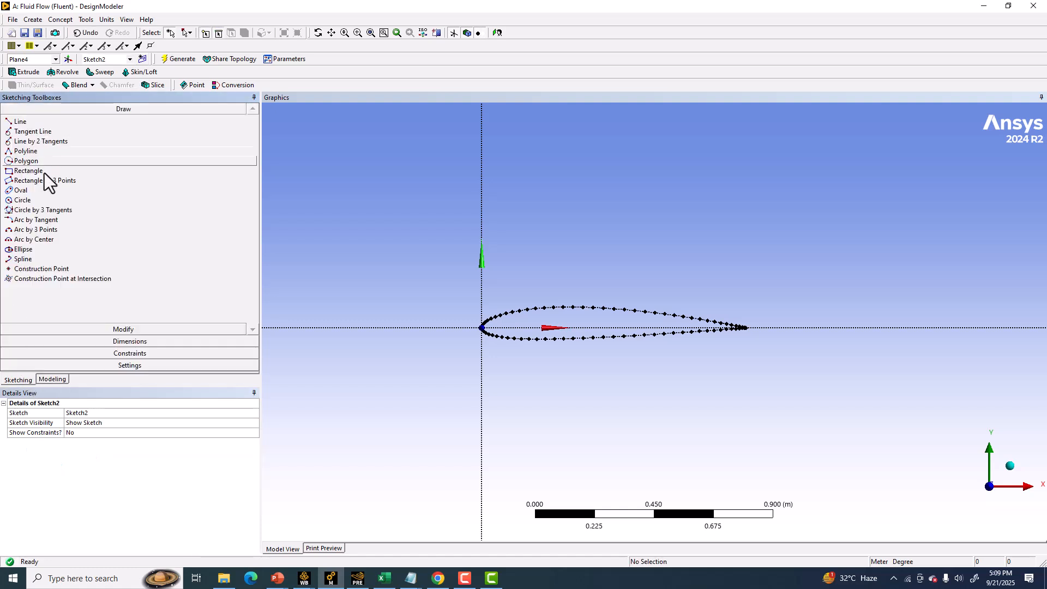
click(22, 200)
drag(481, 328, 349, 232)
scroll(335, 307, down, 1)
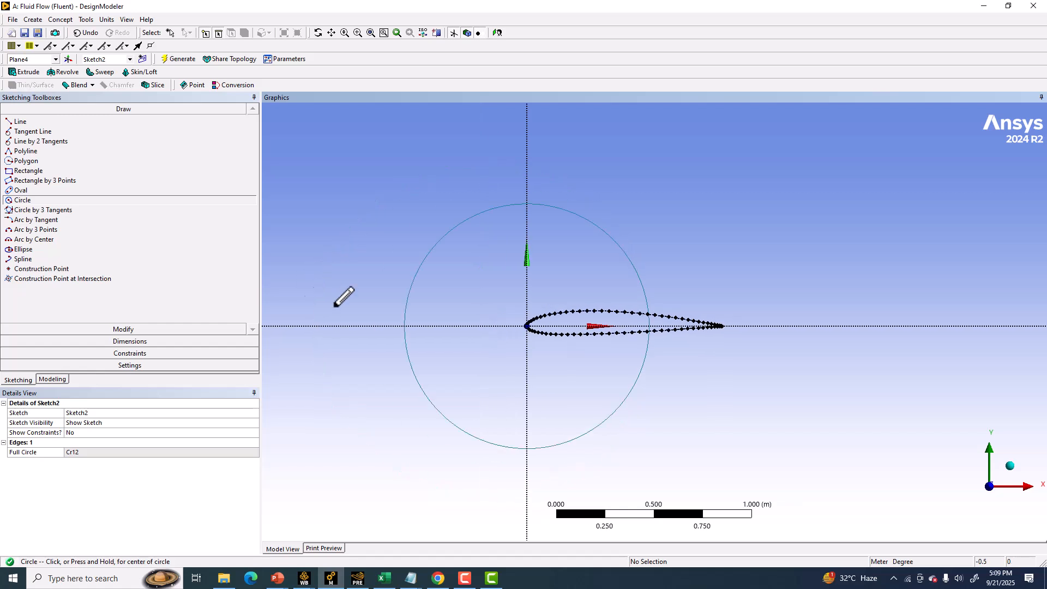
Step: Add a radius dimension to the circle and set it to 10 m
click(117, 341)
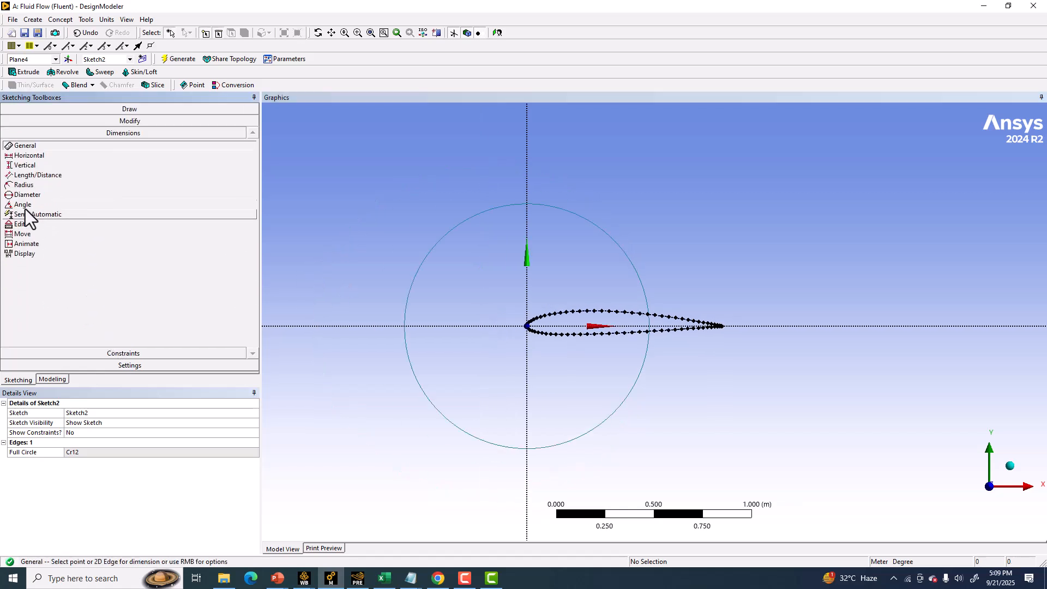
click(23, 185)
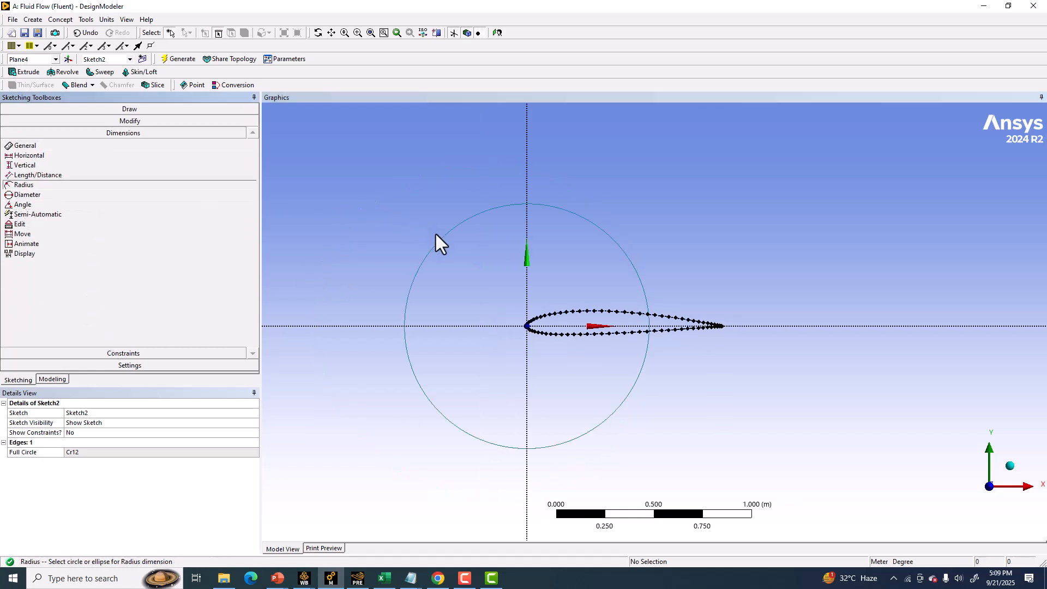
click(440, 241)
click(391, 191)
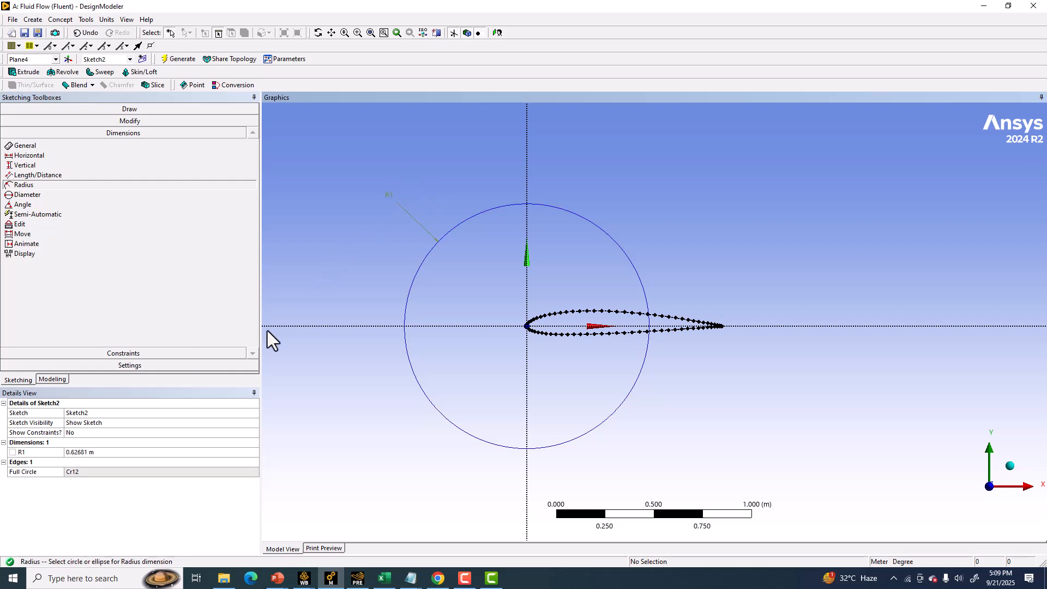
click(108, 452)
text(10)
key(Return)
scroll(498, 264, down, 6)
scroll(524, 287, down, 6)
ctrl+middle_drag(528, 264, 440, 265)
Step: Draw a tangent line from the top of the circle, rising slightly and ending about 51 m downstream of the origin
click(152, 108)
click(18, 122)
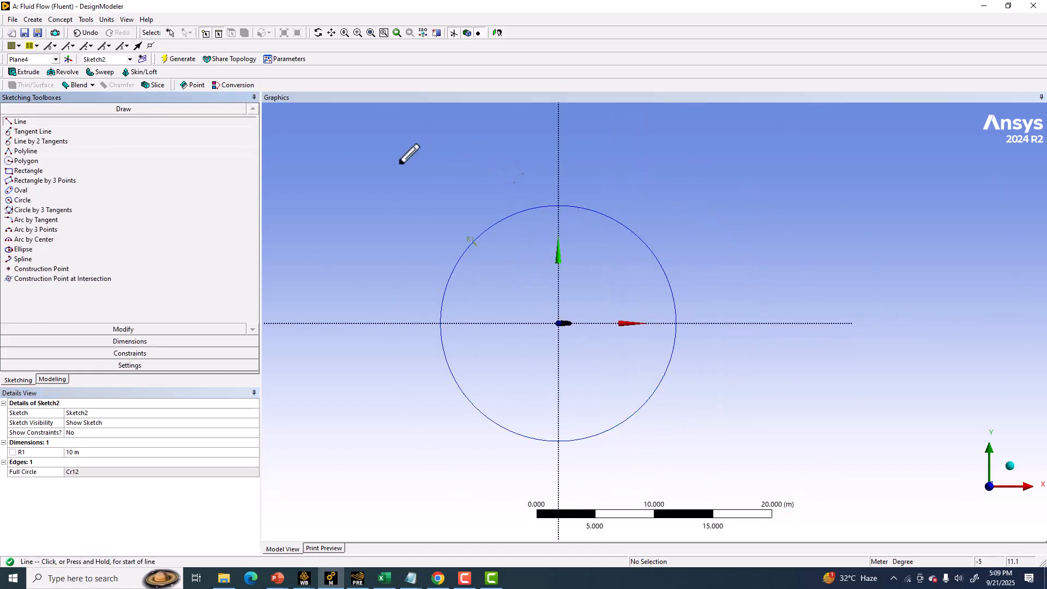
click(33, 132)
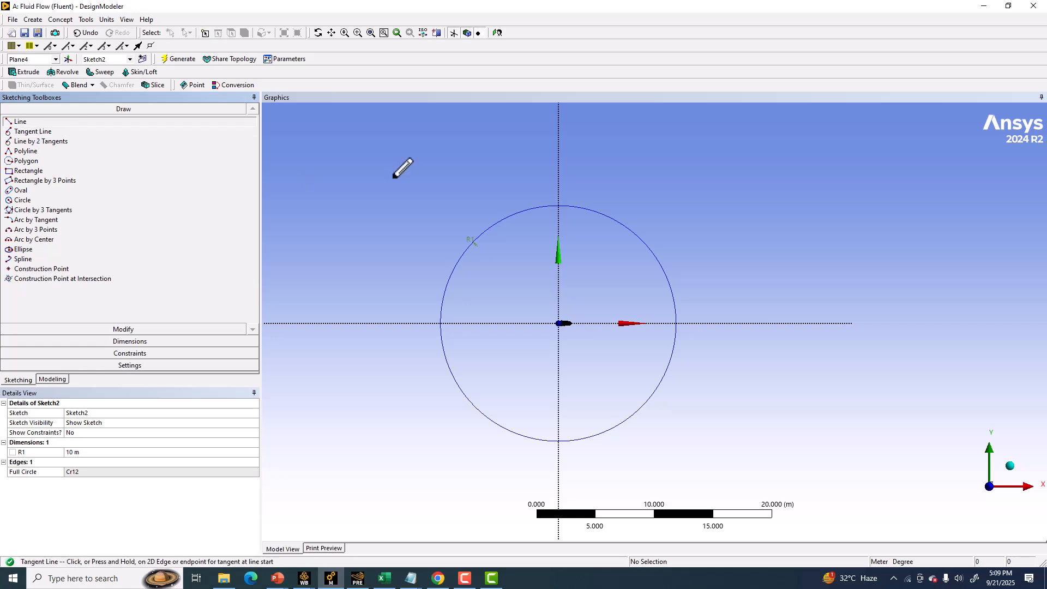
click(547, 205)
scroll(820, 193, down, 3)
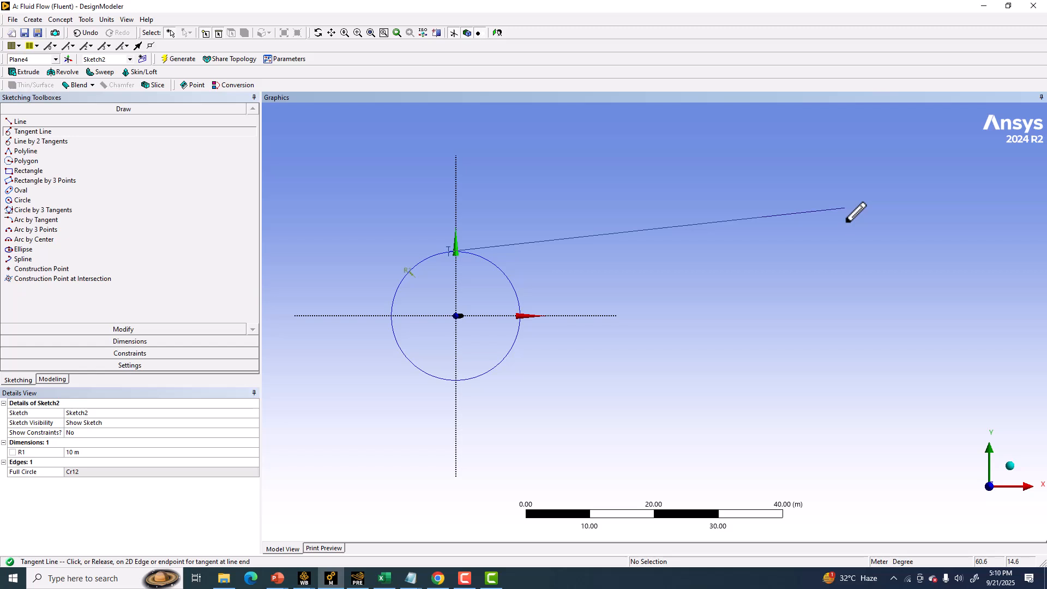
click(786, 215)
click(789, 215)
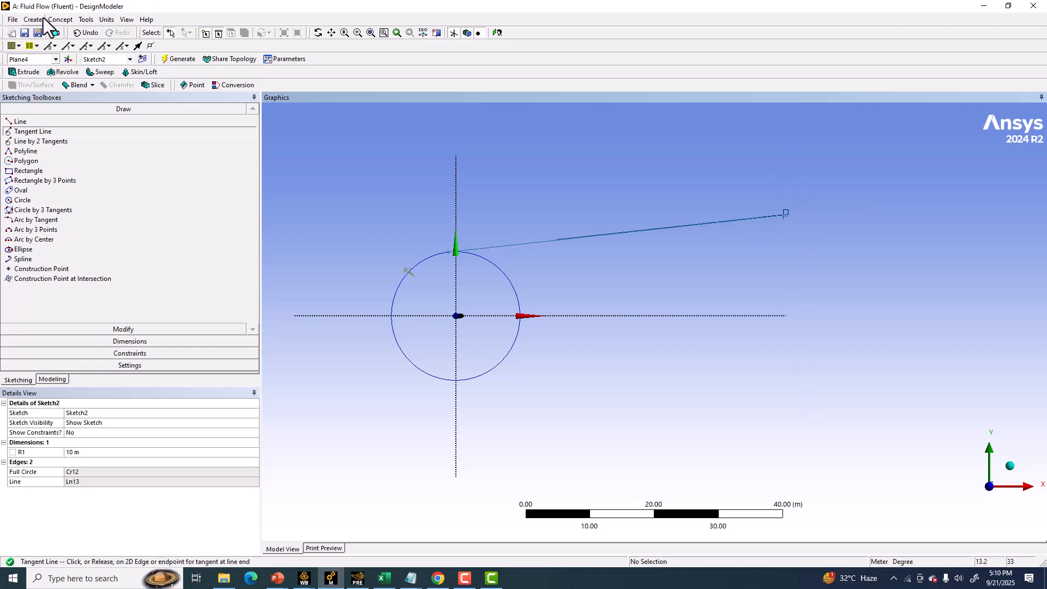
click(60, 20)
click(401, 185)
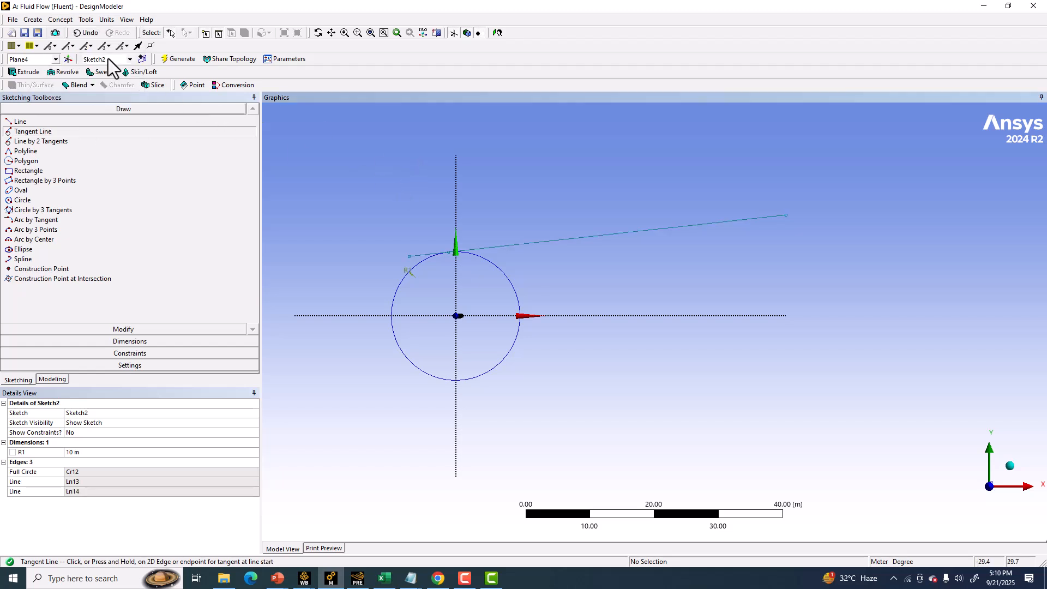
click(86, 33)
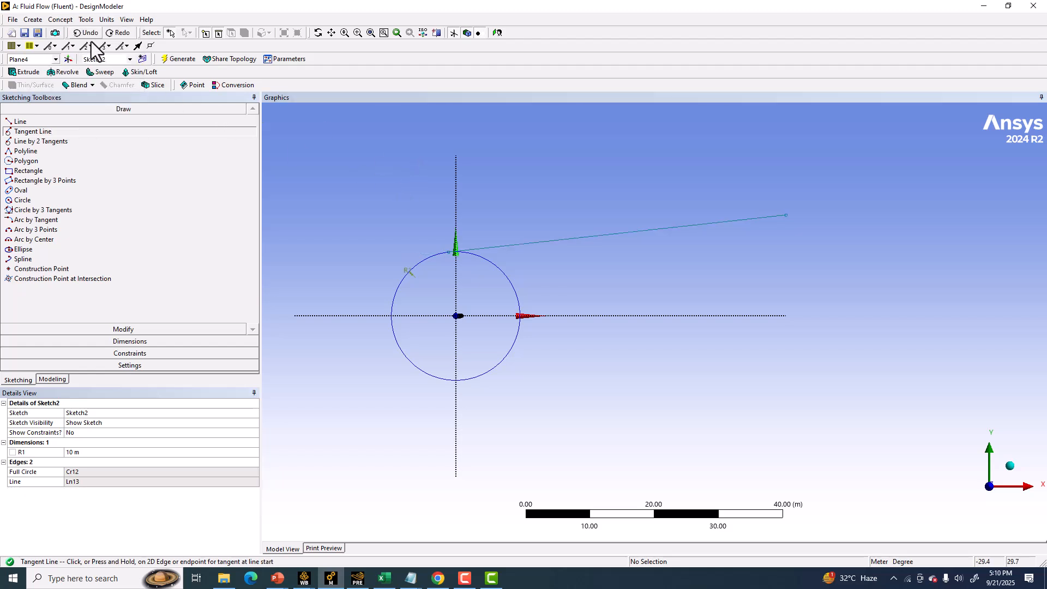
click(789, 215)
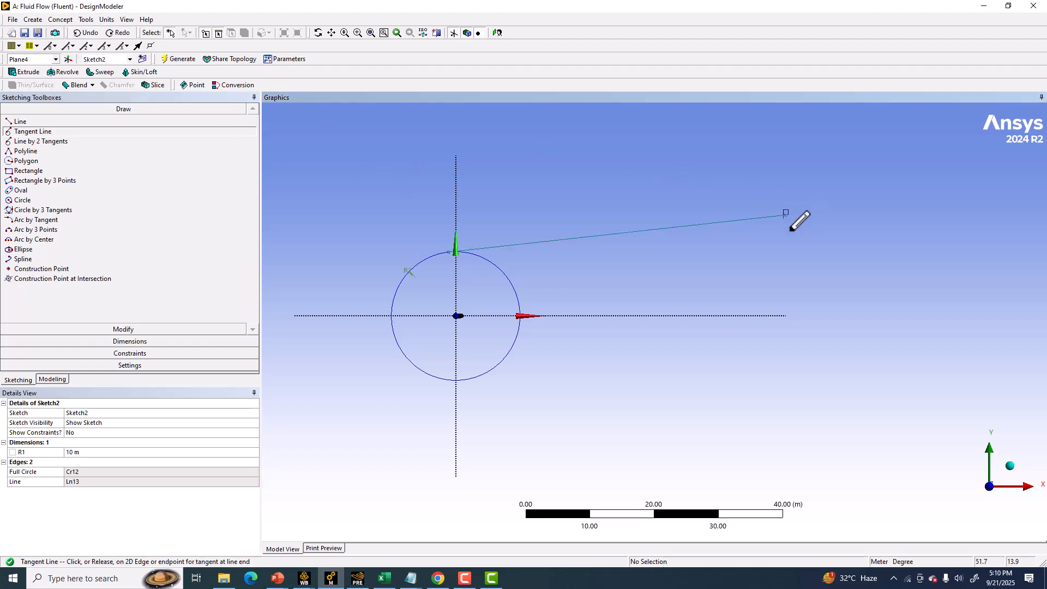
click(83, 33)
click(20, 122)
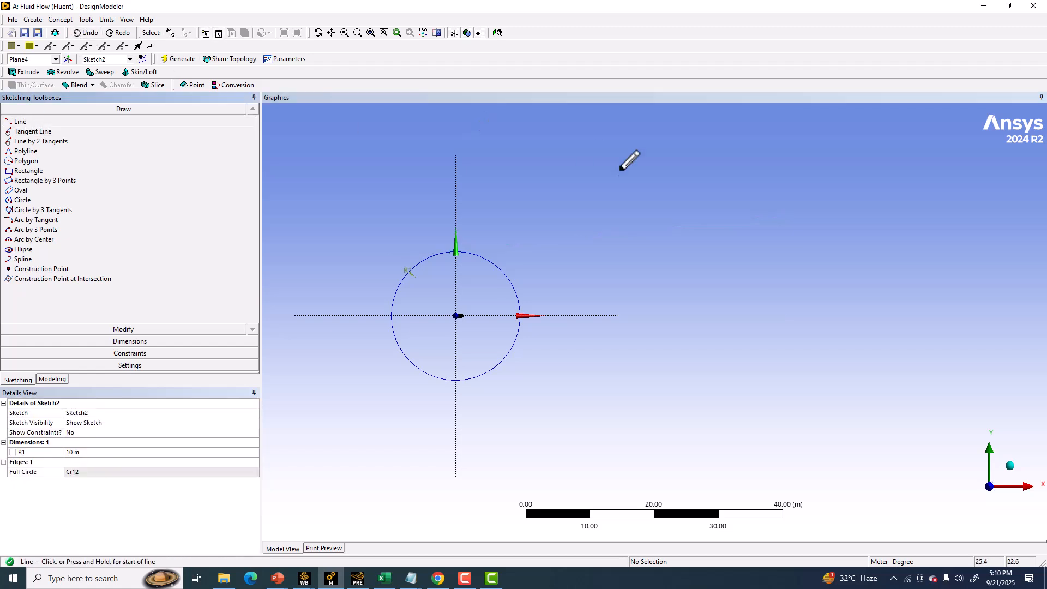
click(86, 34)
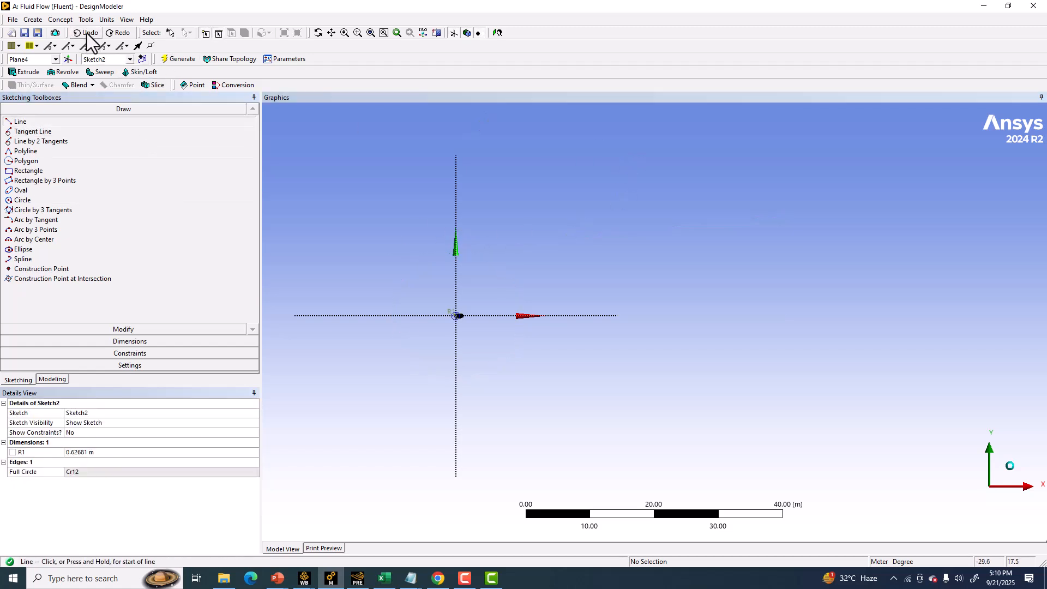
click(115, 32)
click(115, 32)
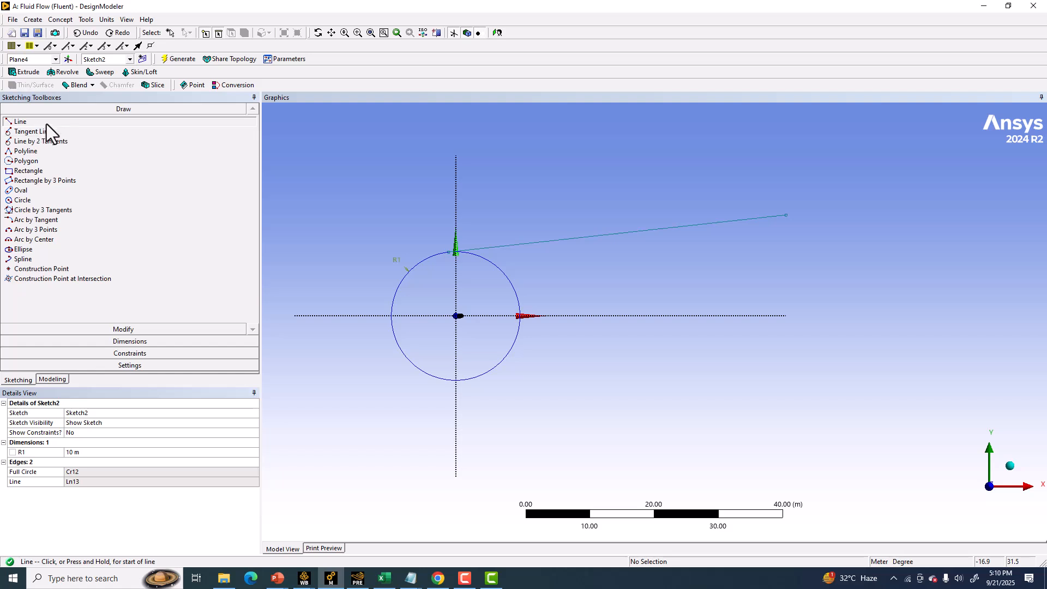
Step: Draw a vertical line about 72 m long downward from the far end of the upper tangent line
click(786, 215)
ctrl+middle_drag(799, 427, 797, 362)
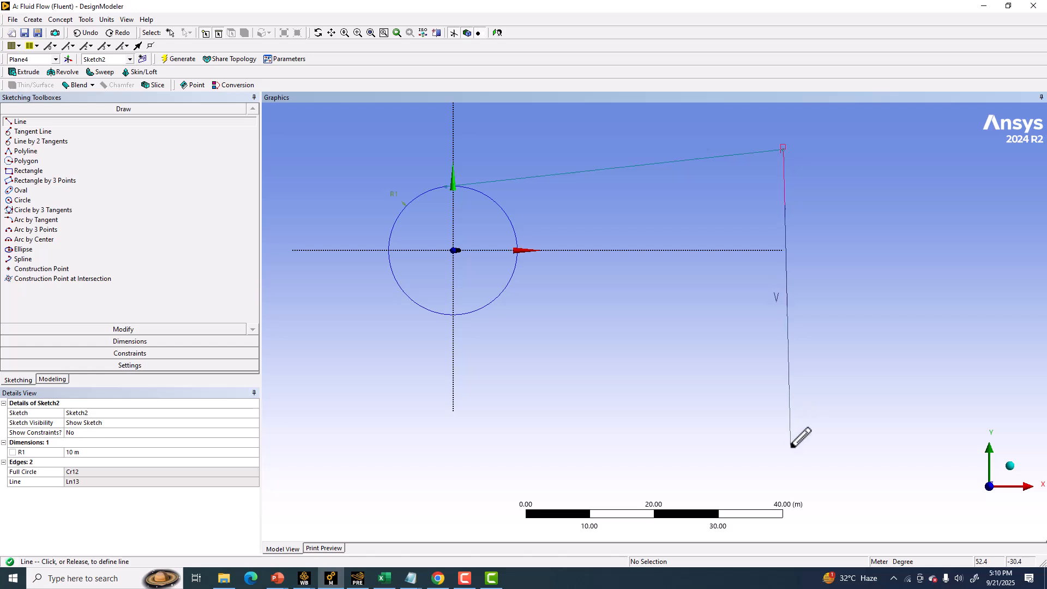
scroll(806, 466, down, 3)
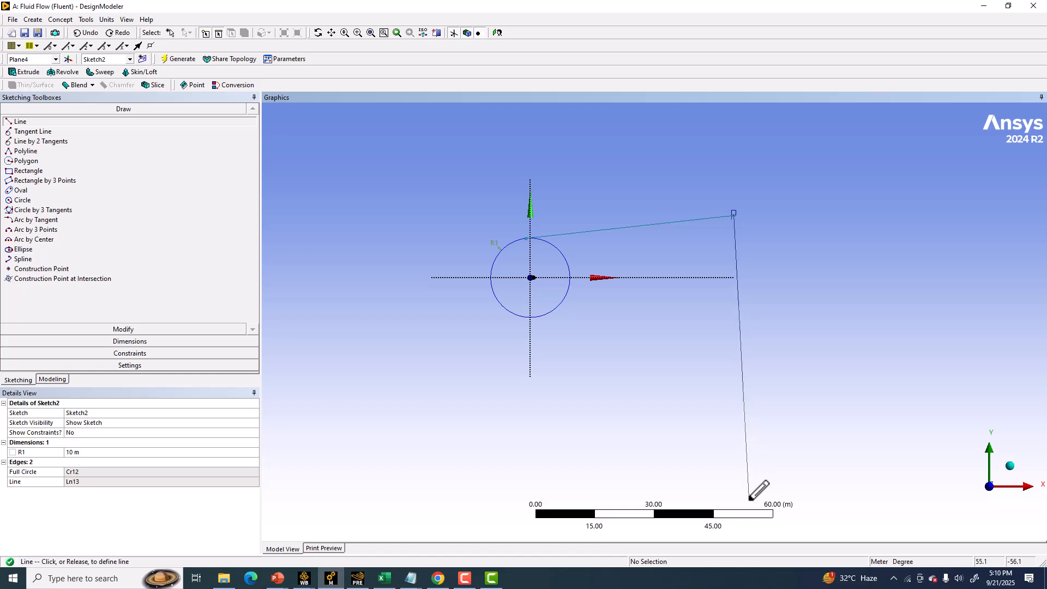
click(738, 499)
Step: Draw a second tangent line from the lower side of the circle, sloping down and extending past the vertical line
scroll(424, 345, up, 2)
click(22, 132)
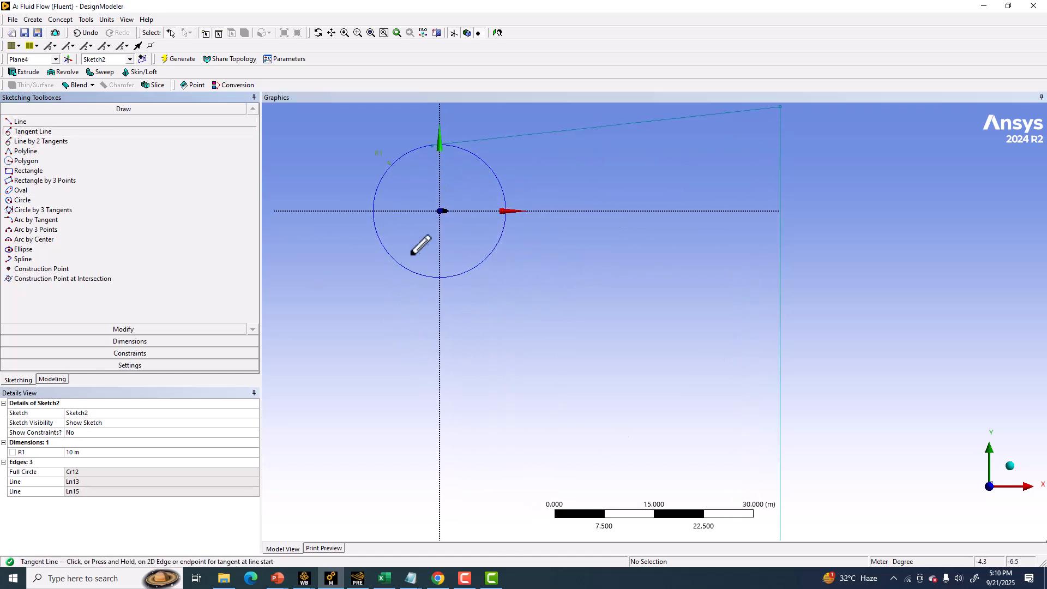
click(416, 272)
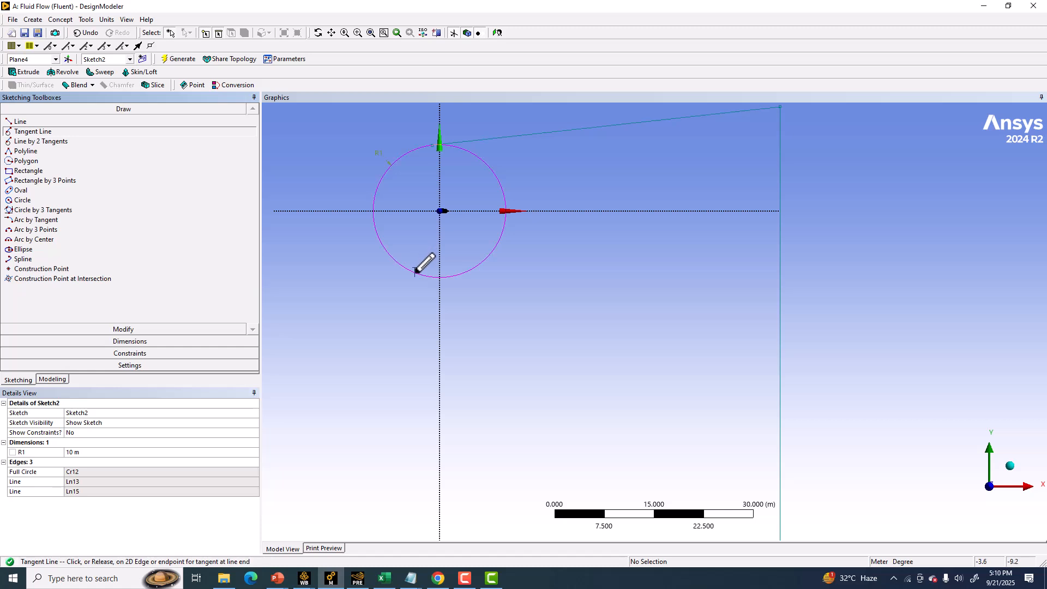
click(874, 465)
scroll(619, 420, down, 3)
ctrl+middle_drag(602, 423, 589, 385)
ctrl+middle_drag(451, 366, 452, 393)
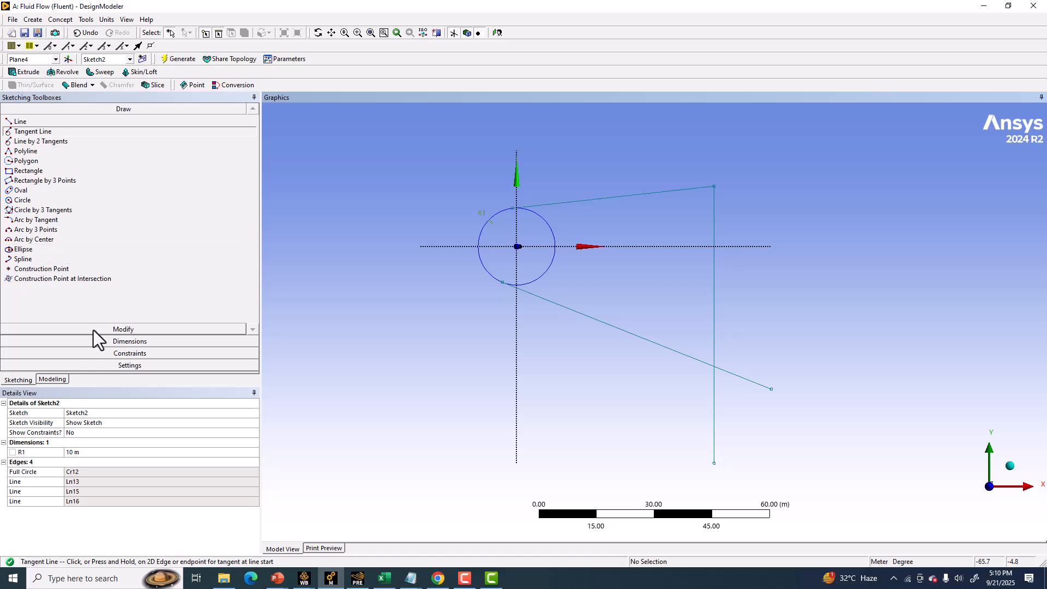
Step: Add an angle dimension between the horizontal axis and the upper tangent line
click(100, 343)
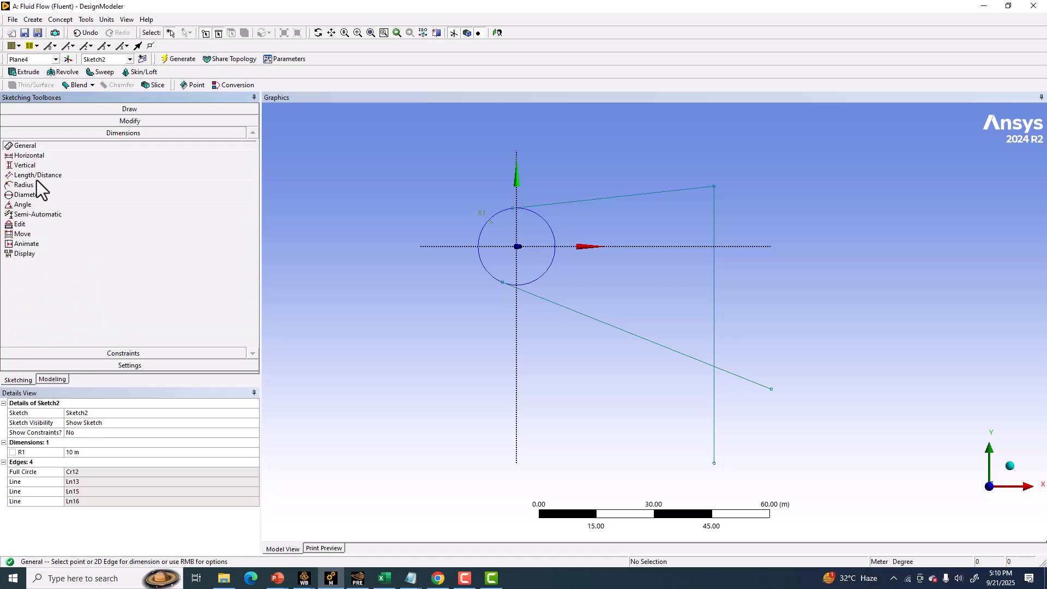
click(31, 204)
click(626, 247)
click(640, 195)
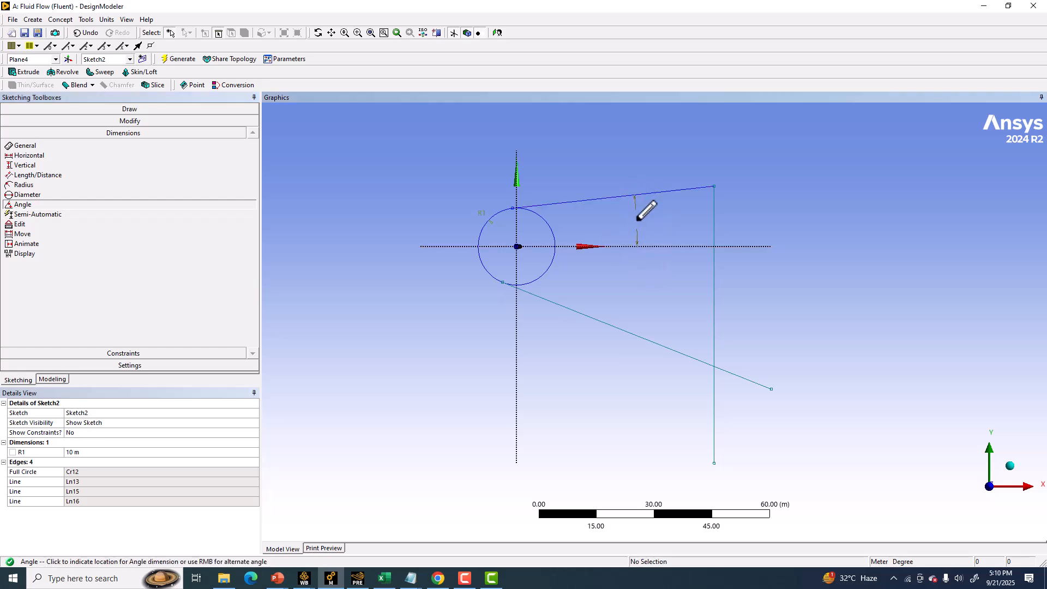
click(638, 213)
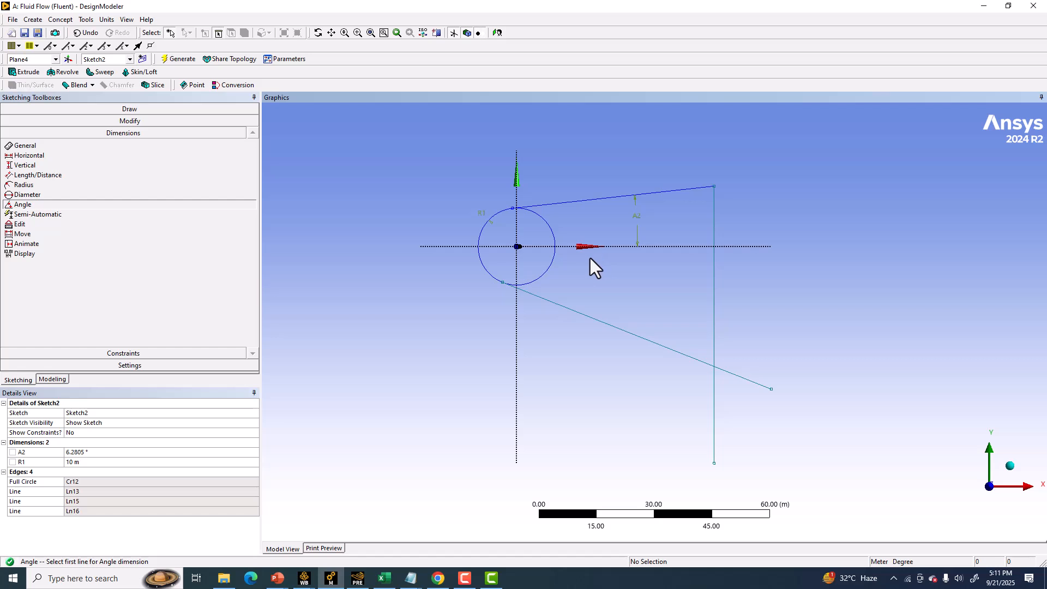
scroll(432, 294, up, 1)
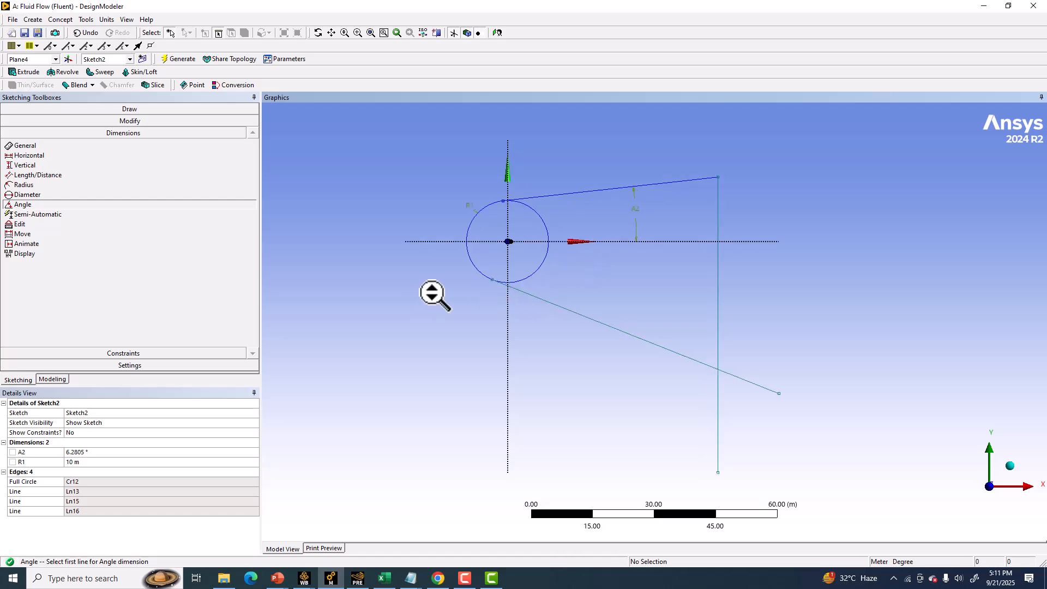
Step: Apply a symmetry constraint to the upper and lower tangent lines about the horizontal axis
click(144, 353)
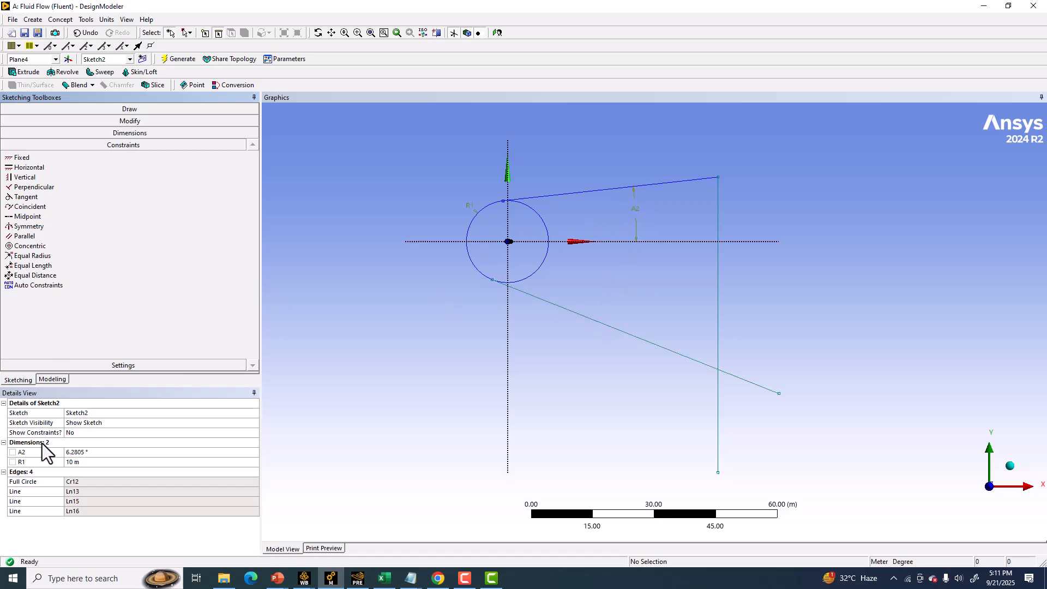
click(34, 227)
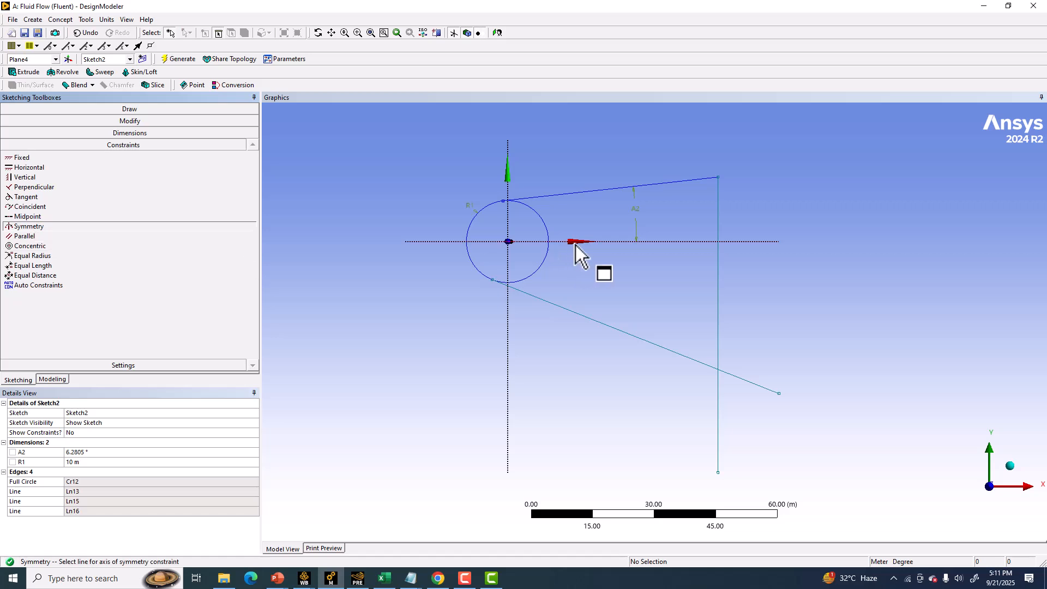
click(601, 241)
click(600, 188)
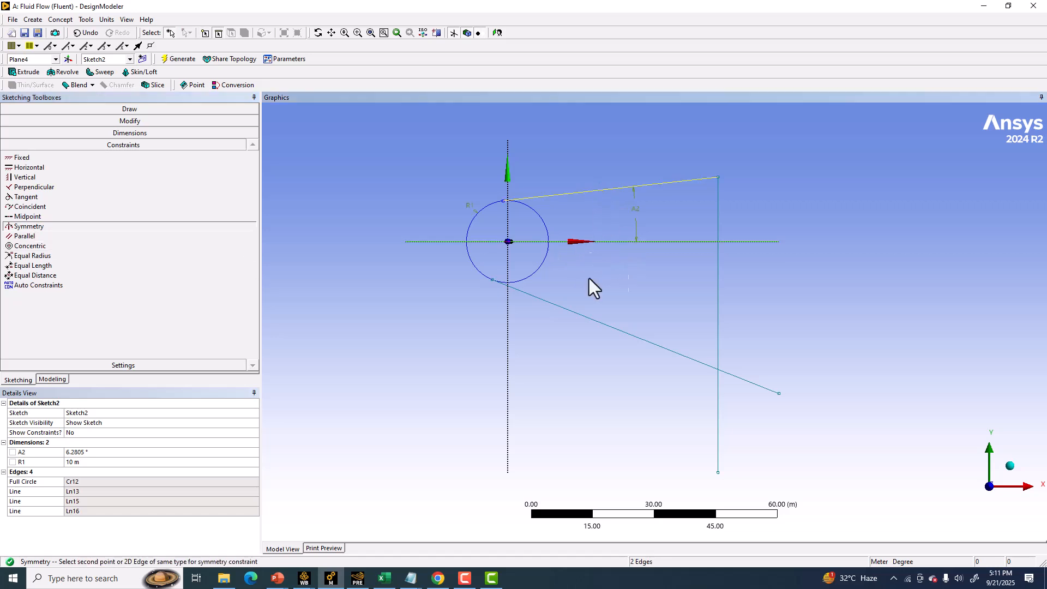
click(594, 320)
Step: Set the angle between the horizontal axis and the upper tangent line to 10°
scroll(486, 307, up, 3)
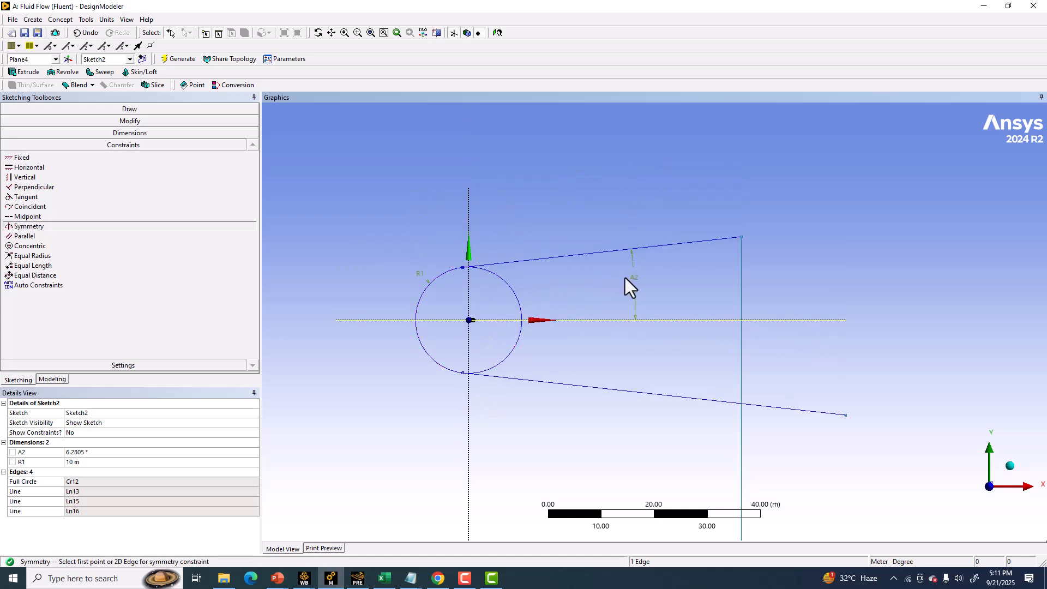
click(77, 453)
text(10)
key(Return)
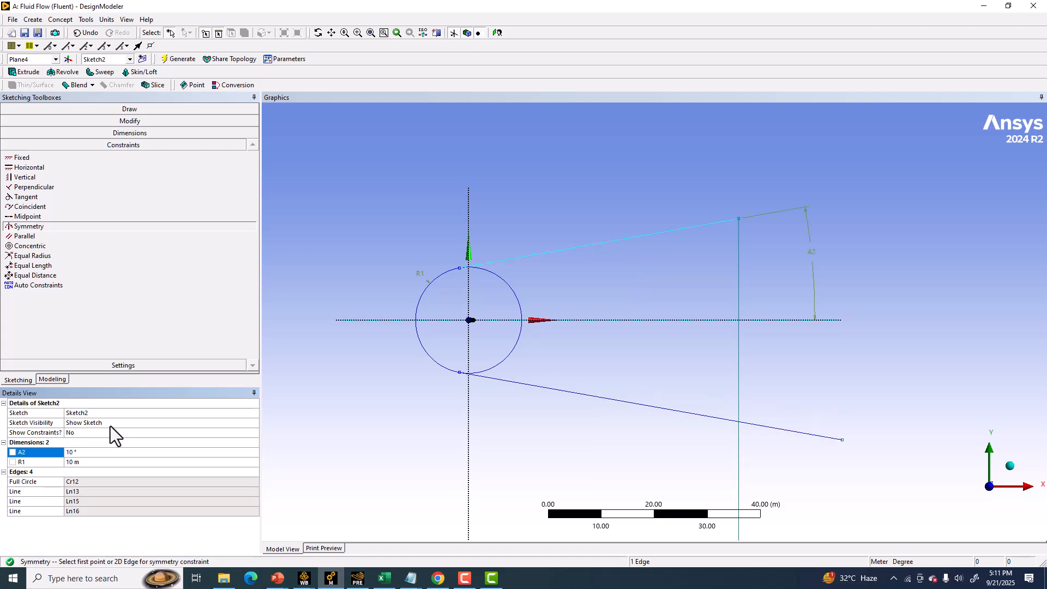
Step: Join the lower tangent line and the vertical line into a corner with the Corner tool
click(133, 121)
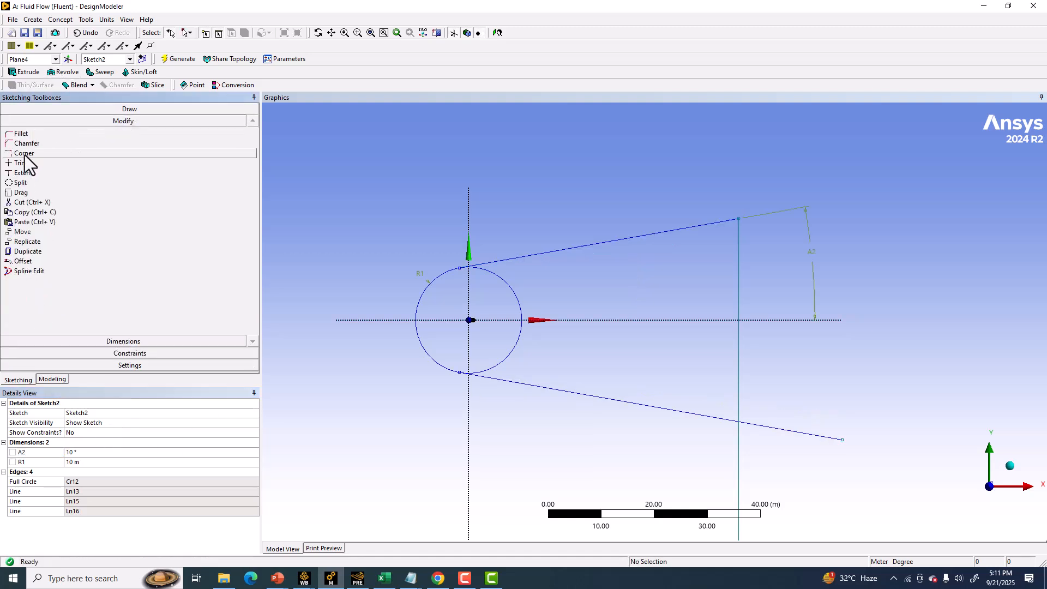
click(30, 154)
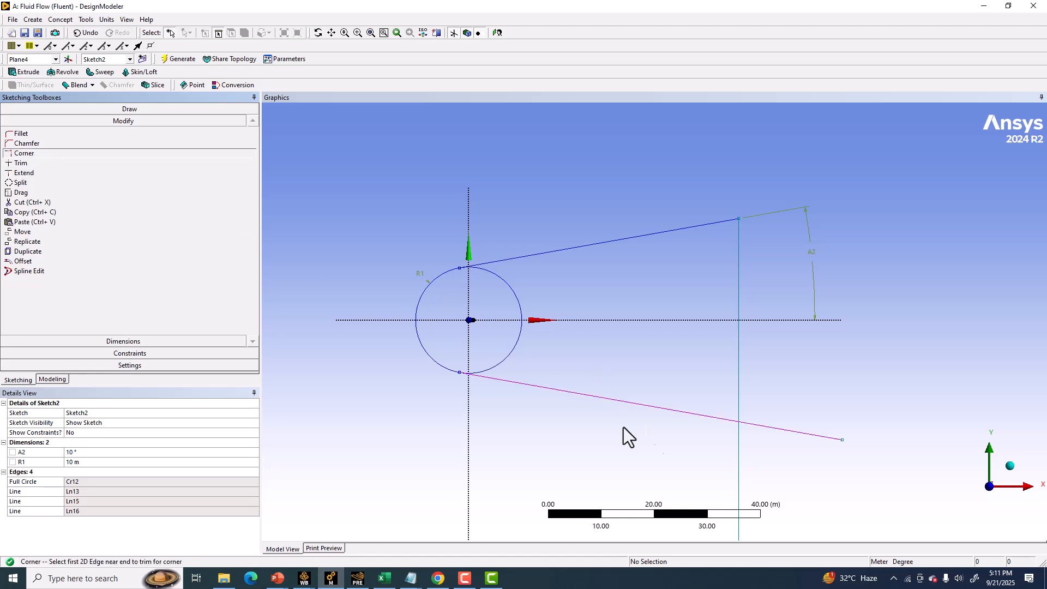
click(787, 431)
click(737, 444)
Step: Trim away the half of the circle lying inside the flow domain, above and below the horizontal axis
scroll(388, 289, up, 6)
ctrl+middle_drag(410, 259, 681, 255)
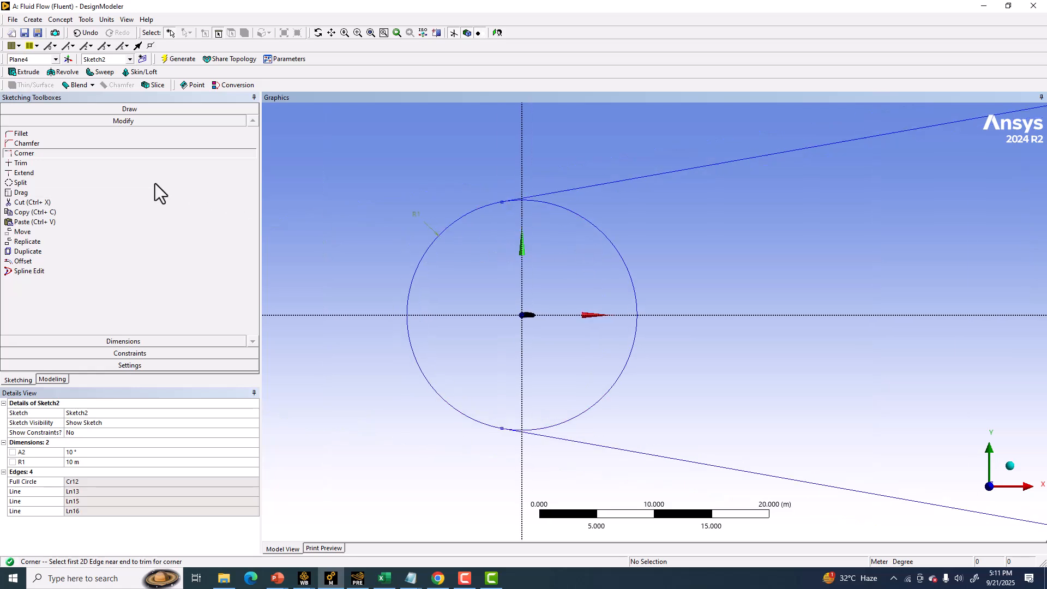
click(18, 164)
click(607, 227)
scroll(594, 272, up, 2)
click(631, 346)
Step: Trim the leftover arc stubs between the upper and lower tangent points and the vertical axis
scroll(540, 283, up, 2)
ctrl+middle_drag(428, 170, 628, 411)
scroll(573, 346, up, 5)
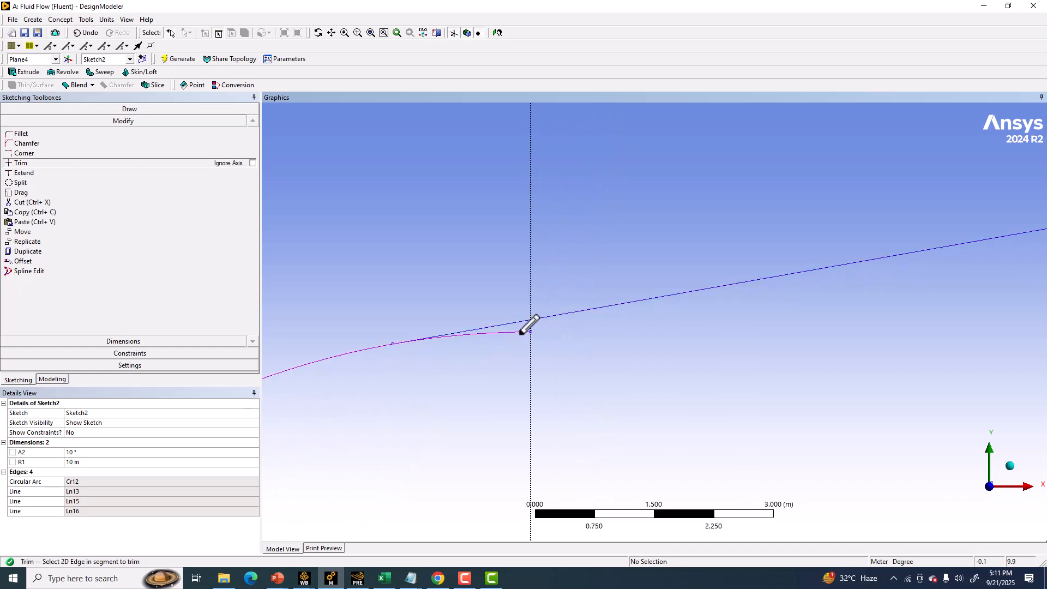
scroll(531, 328, down, 8)
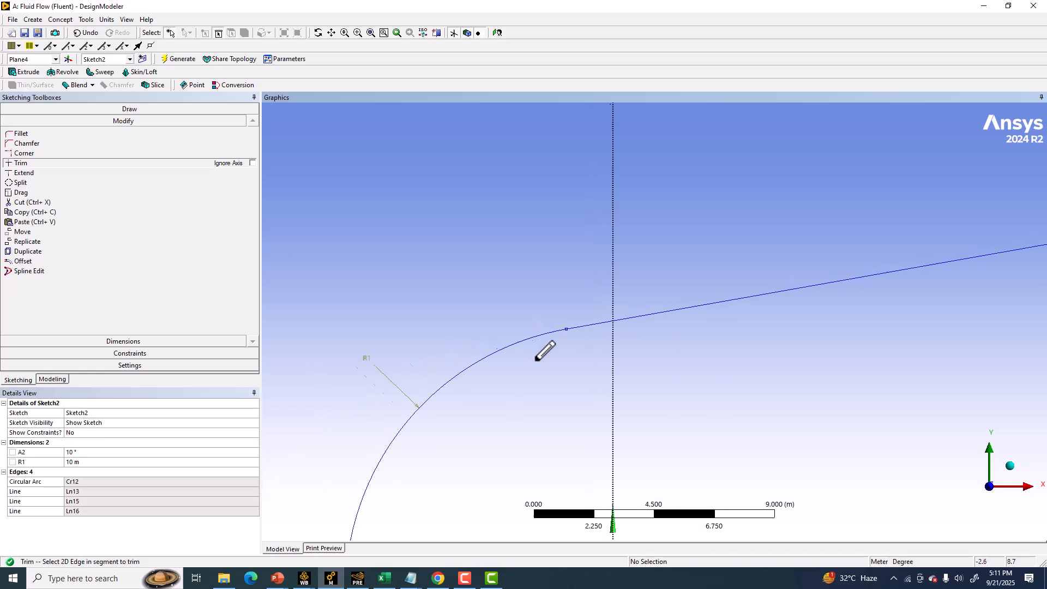
scroll(493, 451, up, 6)
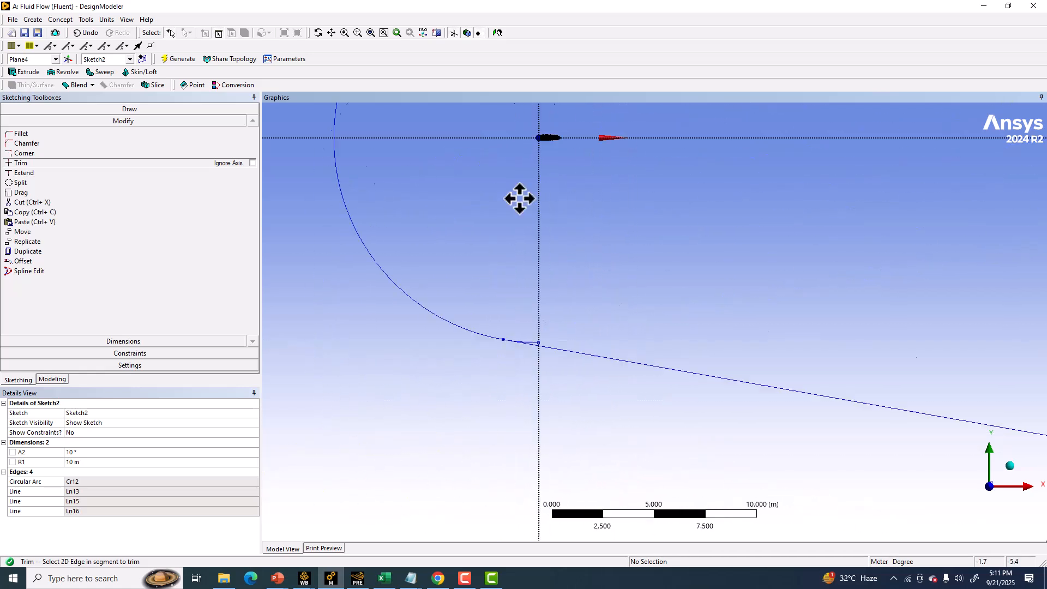
scroll(425, 279, down, 5)
scroll(446, 295, down, 2)
ctrl+middle_drag(542, 305, 318, 375)
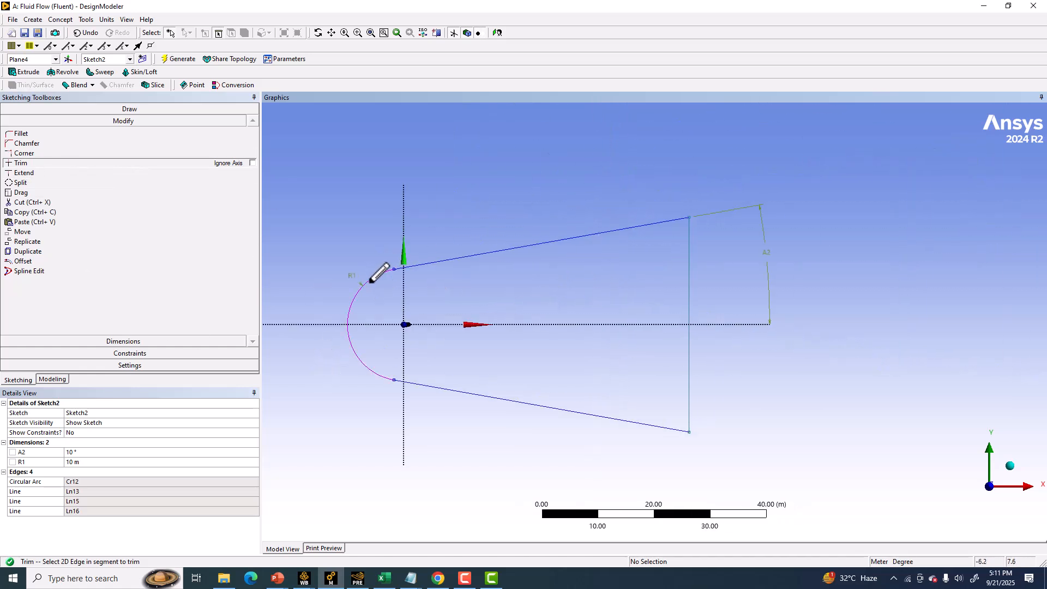
Step: Add a horizontal dimension from the vertical axis to the domain's vertical line and set it to 20 m
click(94, 342)
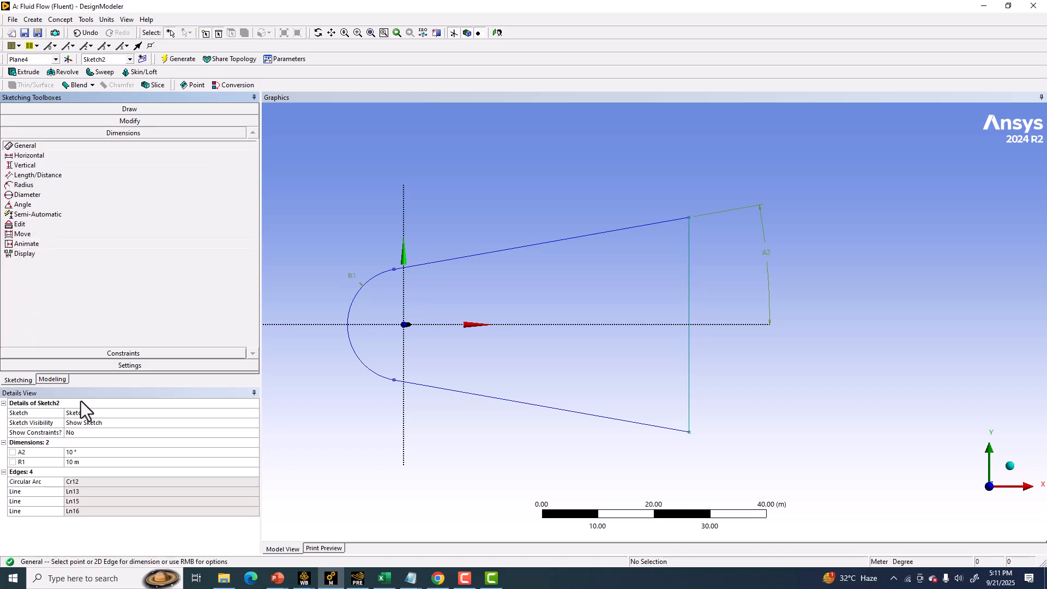
click(88, 462)
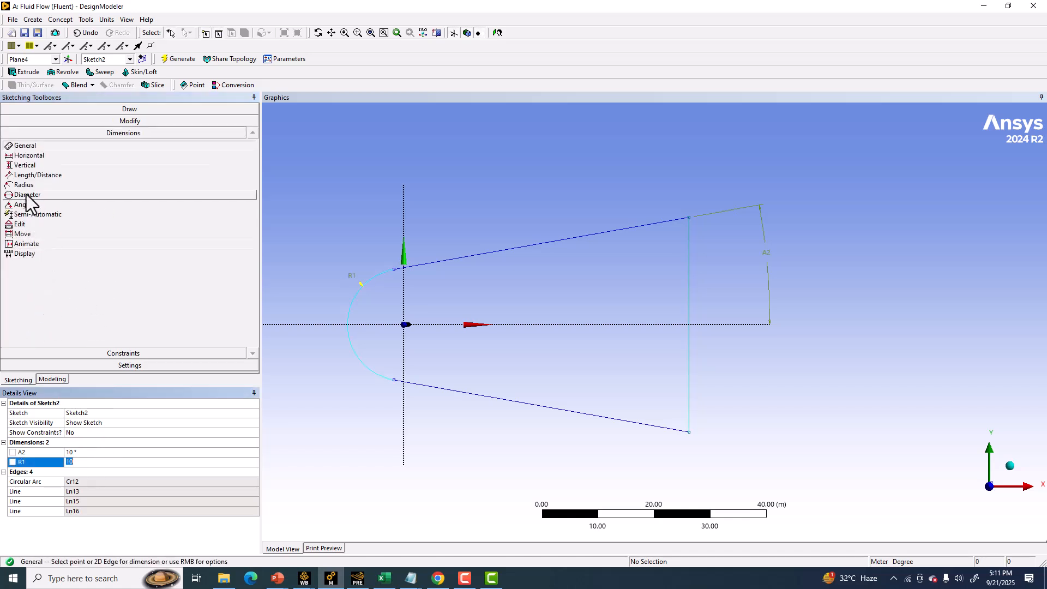
click(28, 156)
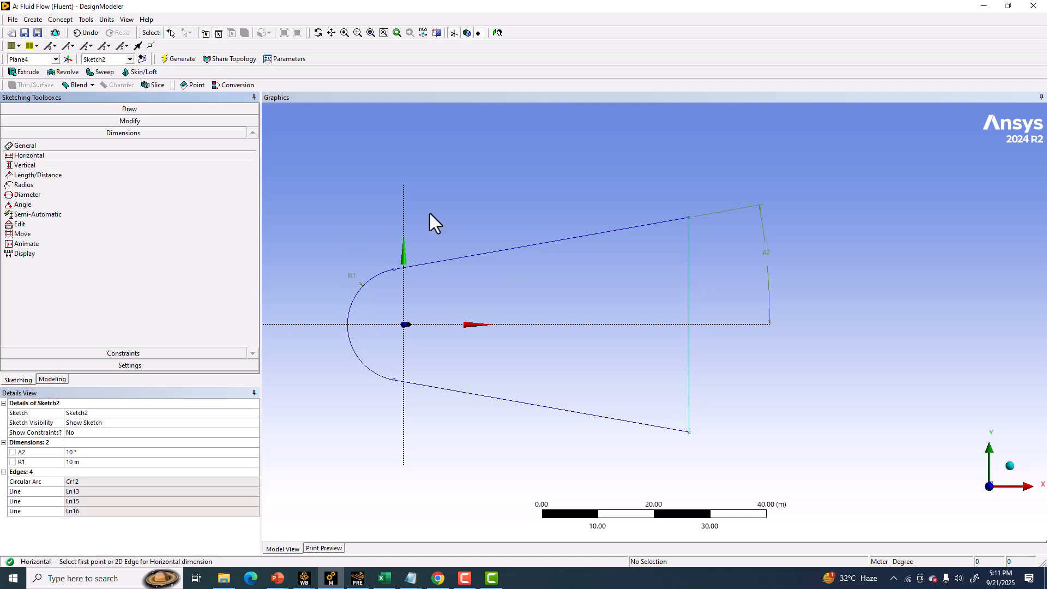
click(404, 216)
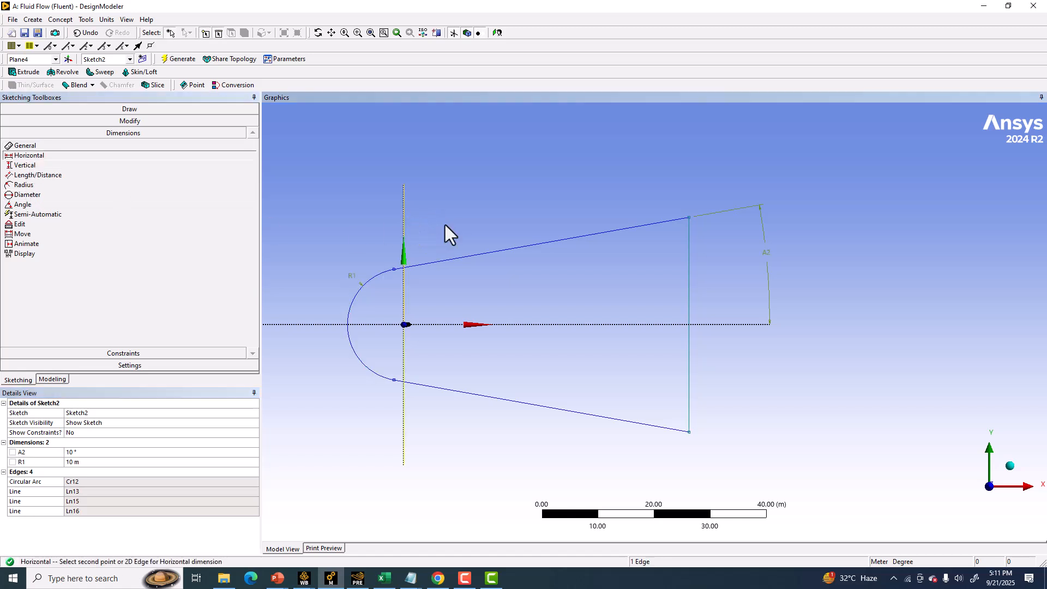
click(690, 247)
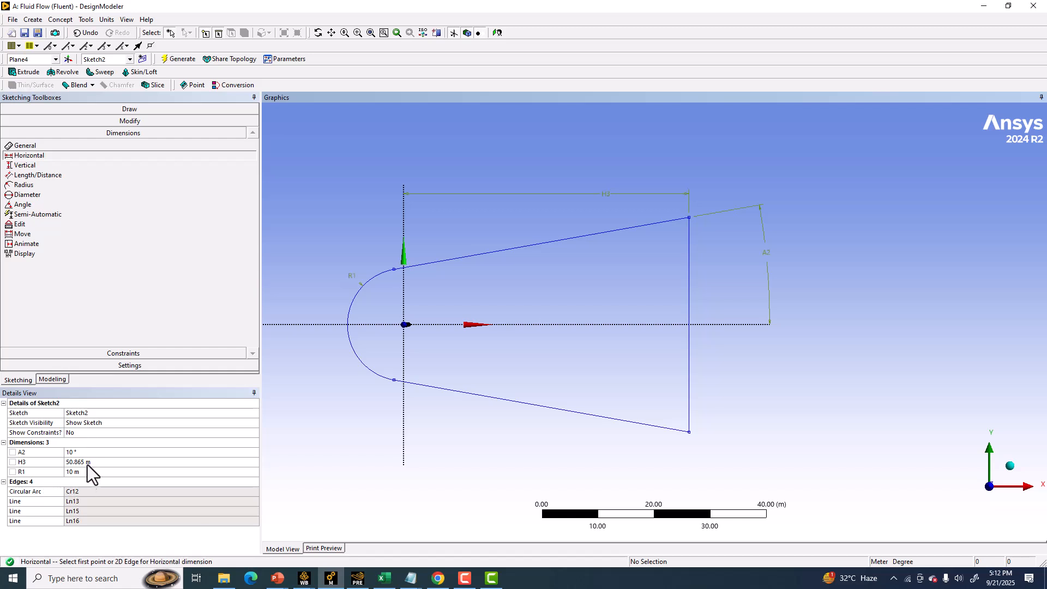
click(91, 461)
text(20)
key(Return)
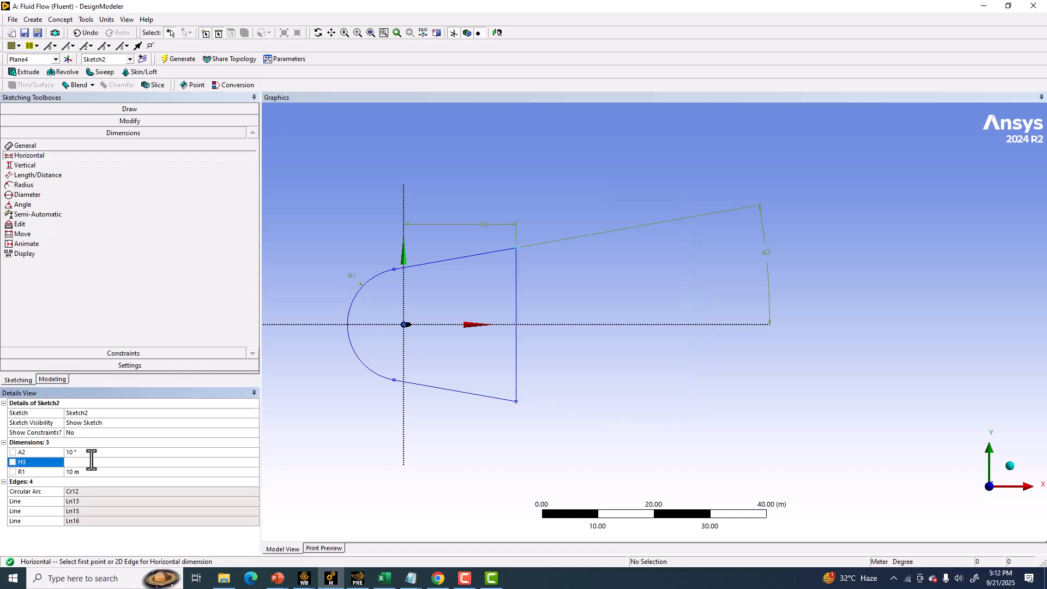
Step: Create a surface from Sketch2, the flow domain outline, with the operation set to Add Frozen, and generate it
scroll(477, 225, up, 5)
ctrl+middle_drag(439, 263, 781, 239)
scroll(712, 277, up, 4)
ctrl+middle_drag(669, 243, 656, 283)
scroll(623, 273, down, 2)
scroll(622, 272, down, 1)
click(61, 19)
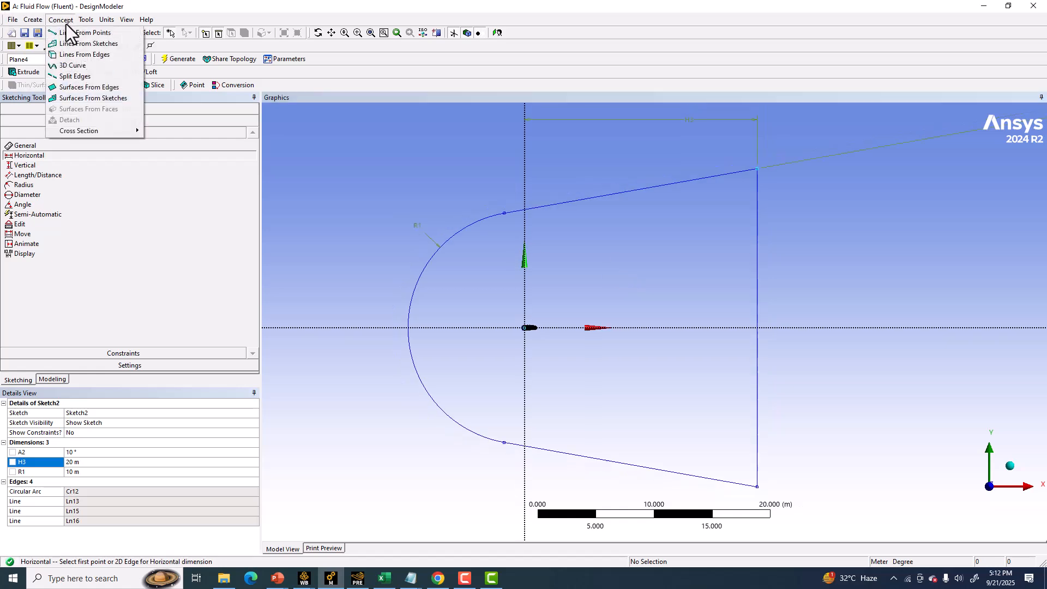
click(80, 98)
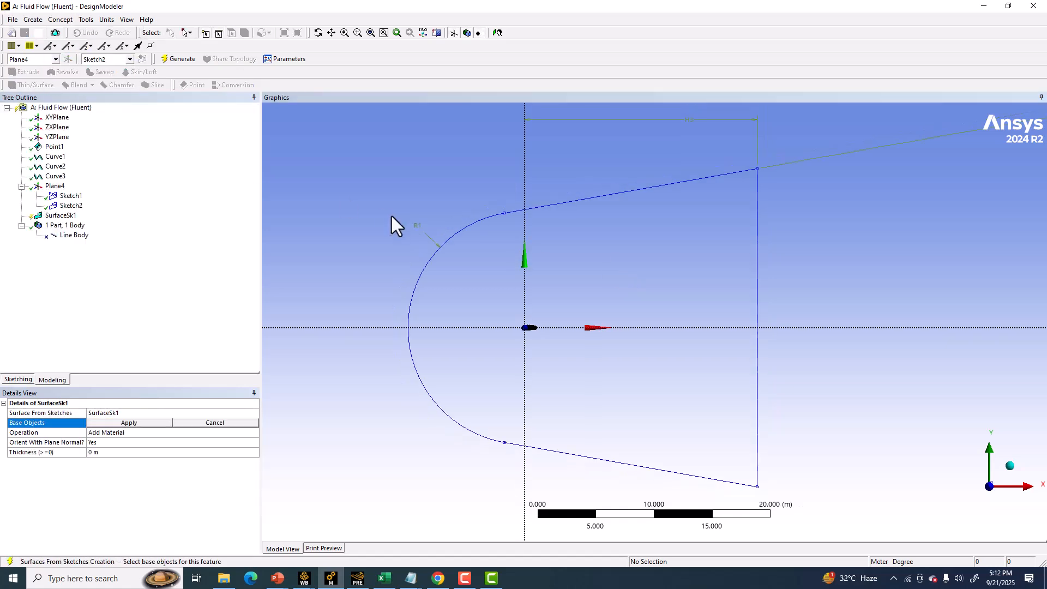
click(71, 207)
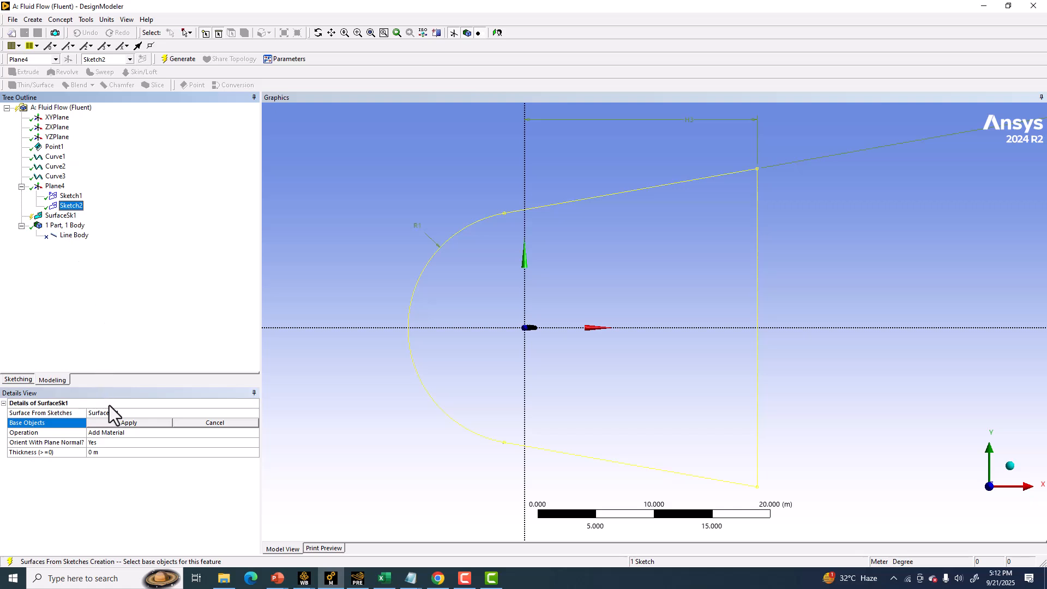
click(128, 423)
click(129, 431)
click(254, 432)
click(145, 448)
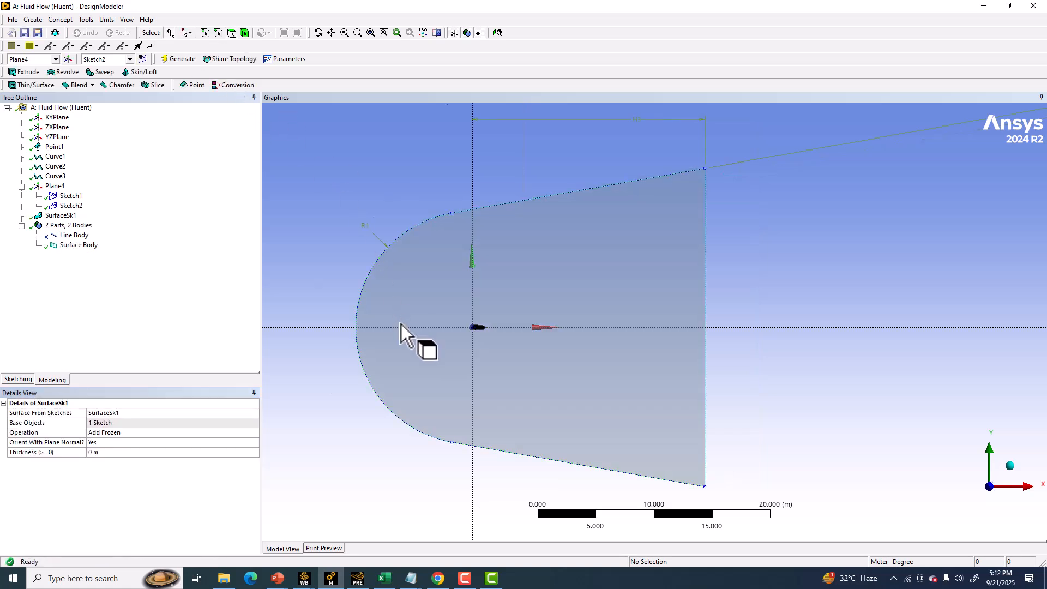
Step: Examine the airfoil outline near the origin inside the flow domain surface
scroll(400, 324, up, 6)
ctrl+middle_drag(540, 296, 807, 229)
scroll(563, 302, up, 2)
scroll(563, 303, up, 7)
ctrl+middle_drag(357, 235, 404, 295)
scroll(404, 294, up, 3)
ctrl+middle_drag(337, 262, 472, 342)
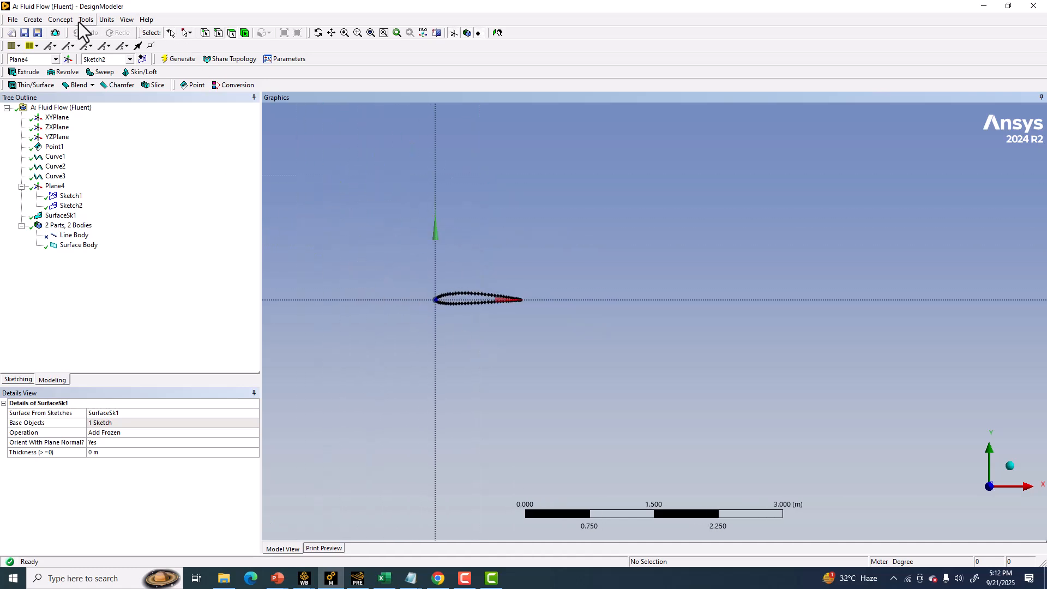
click(38, 20)
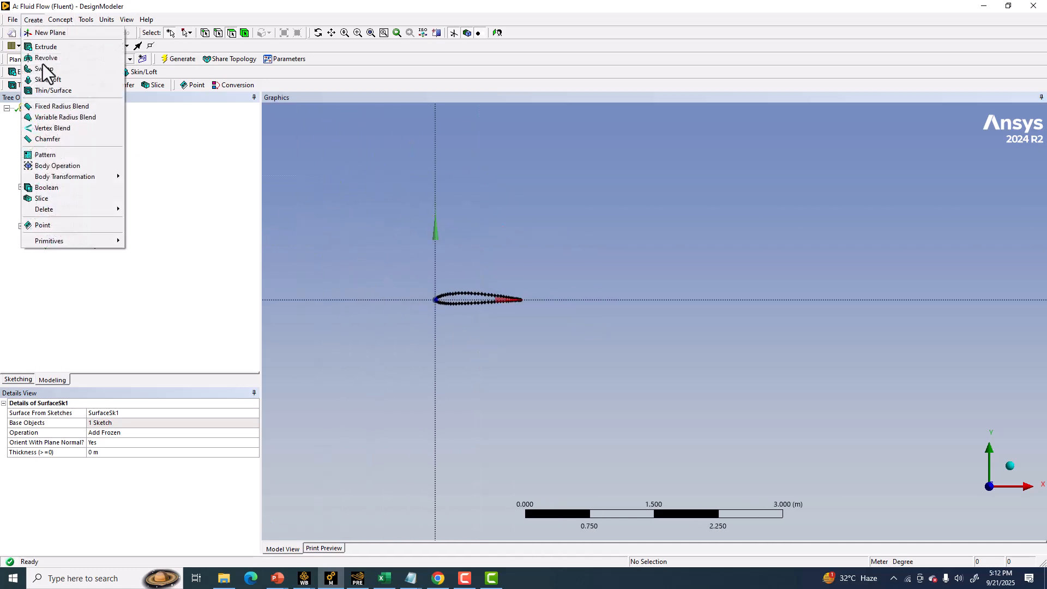
click(64, 187)
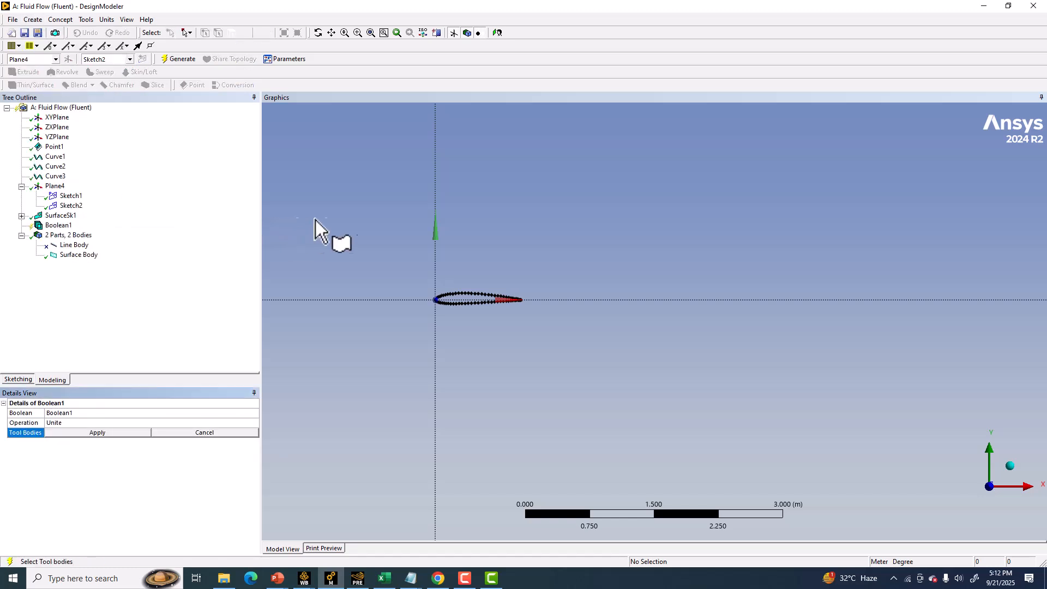
click(74, 421)
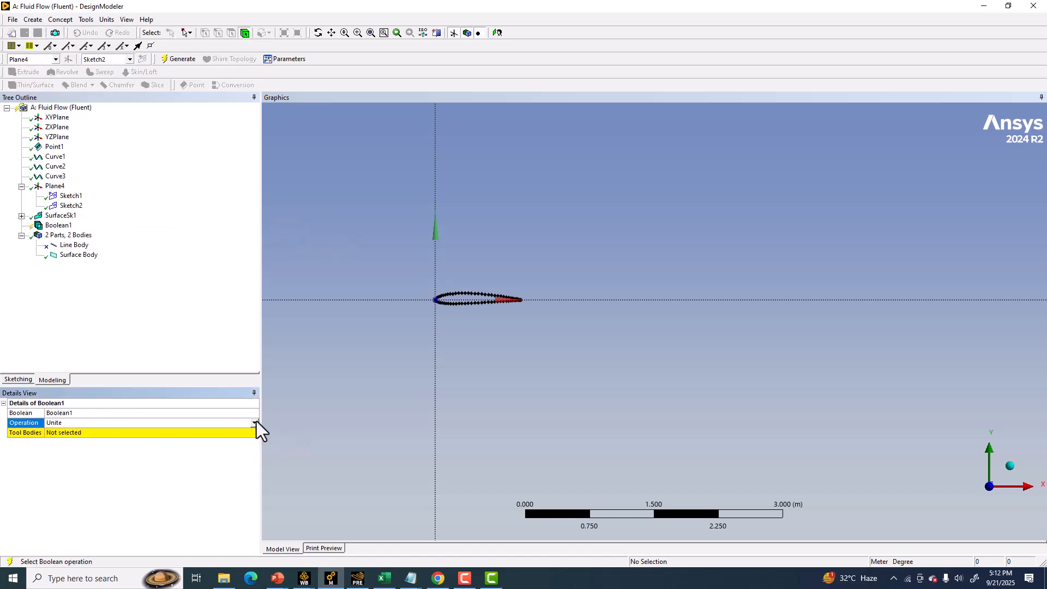
click(254, 423)
click(42, 440)
click(78, 430)
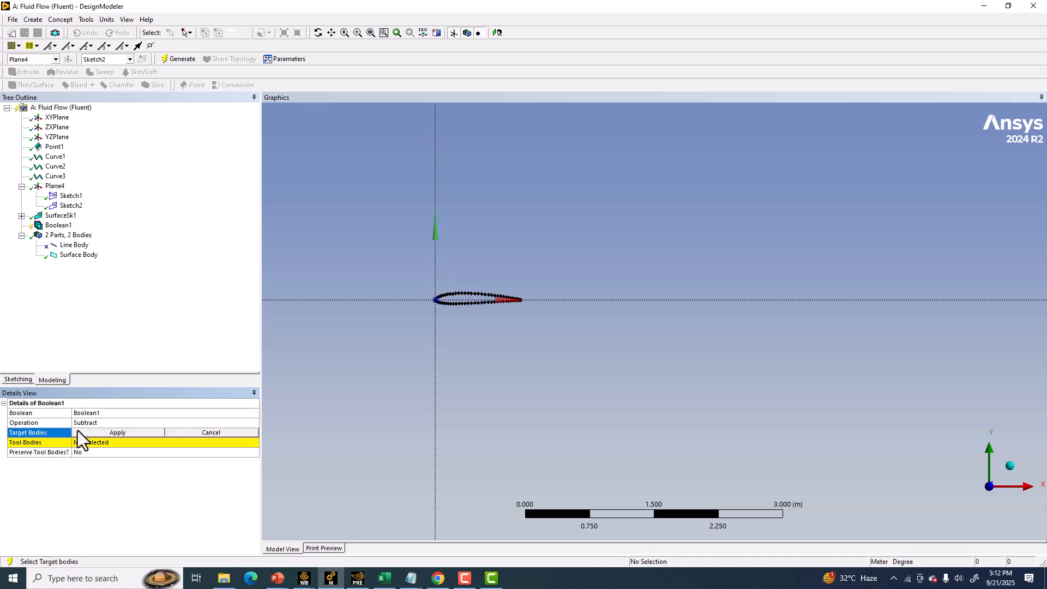
click(494, 260)
click(123, 432)
click(105, 442)
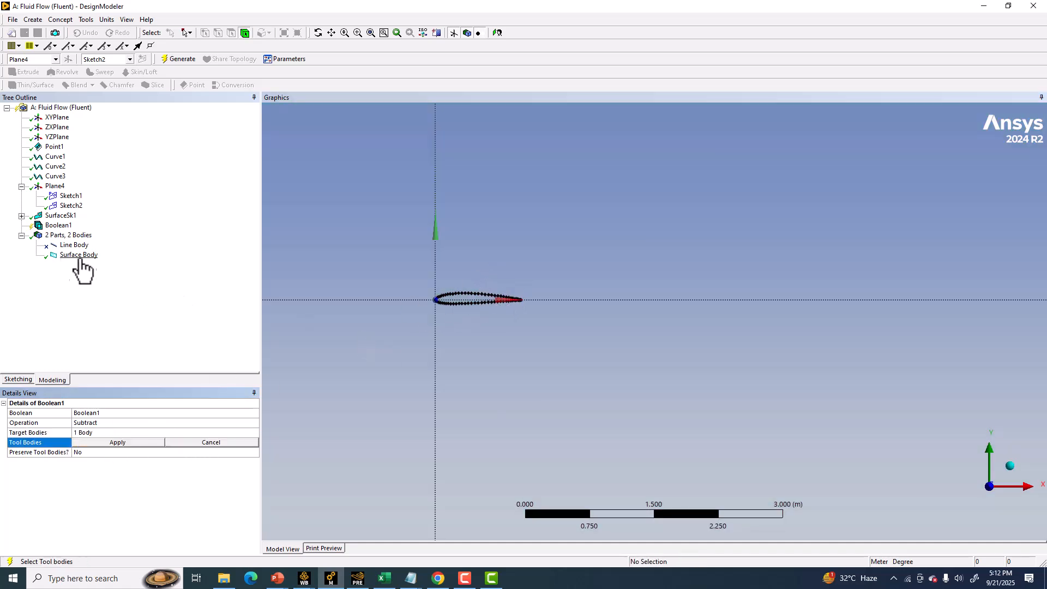
click(108, 443)
right_click(58, 225)
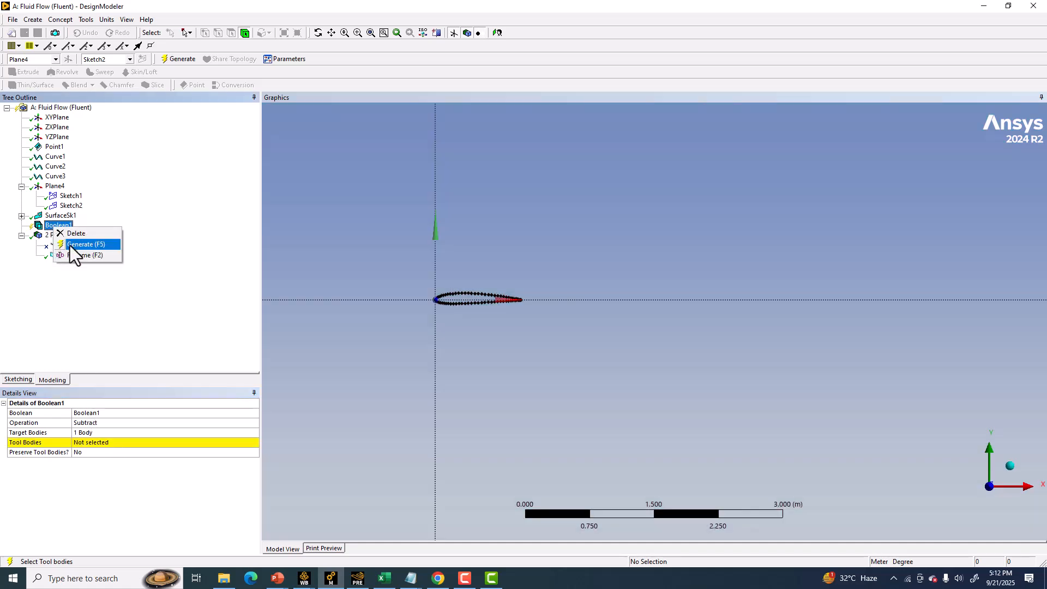
click(75, 234)
click(491, 328)
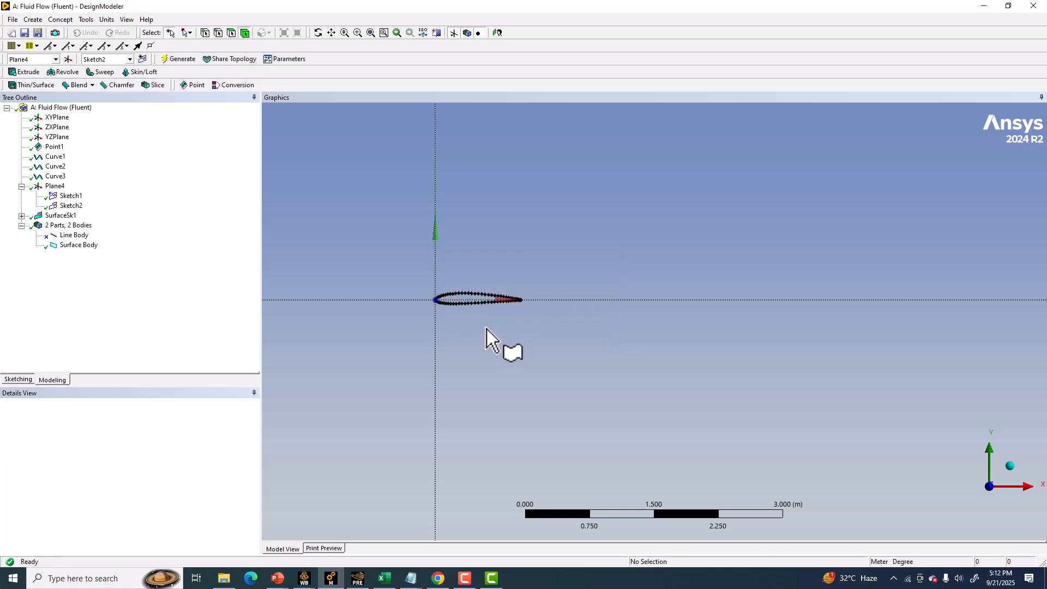
Step: Create a surface from Sketch1, the airfoil outline, with the operation set to Add Frozen, and generate it
click(60, 19)
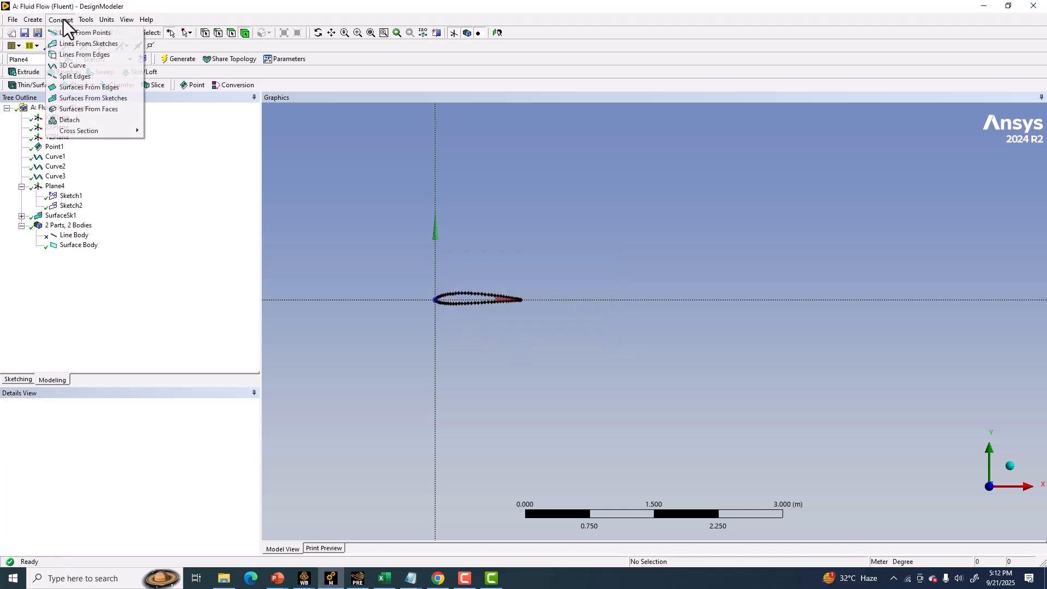
click(83, 97)
click(69, 197)
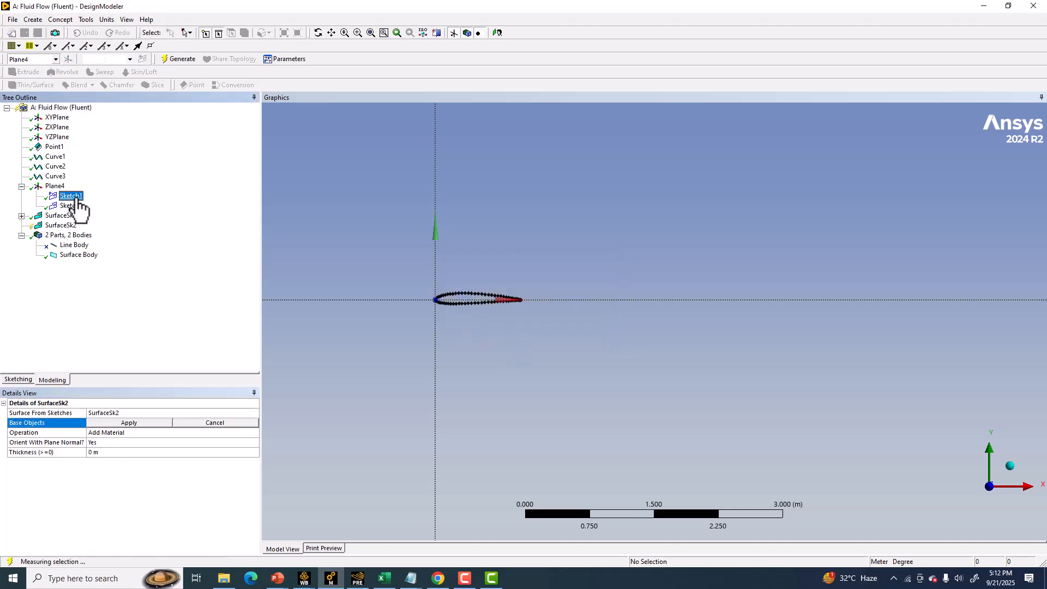
click(126, 424)
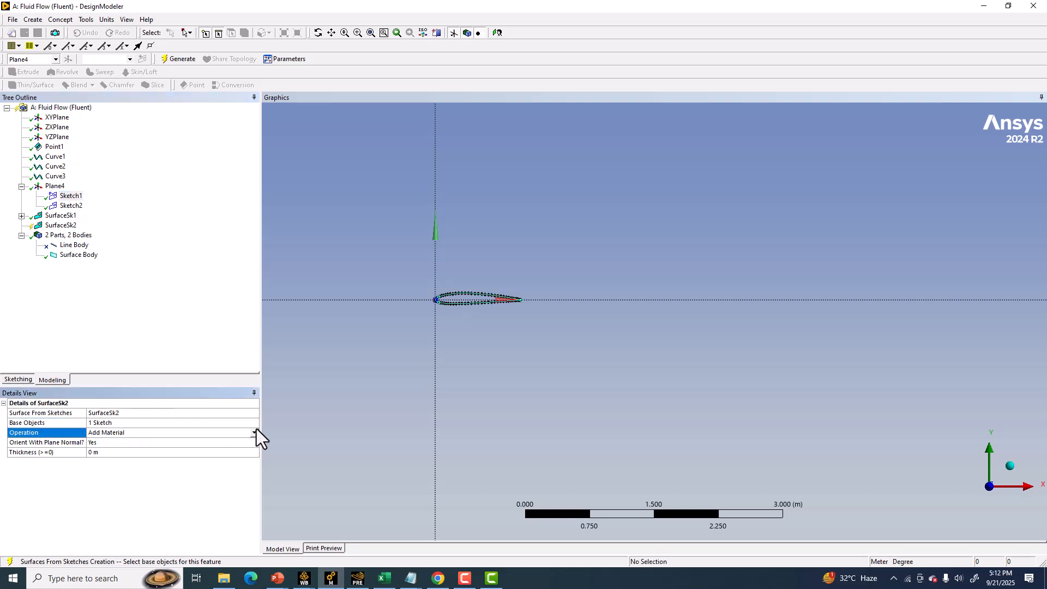
click(254, 434)
click(112, 450)
click(179, 58)
Step: Subtract the airfoil surface body from the flow domain surface body with a Boolean, without preserving the tool body, and generate it
click(60, 20)
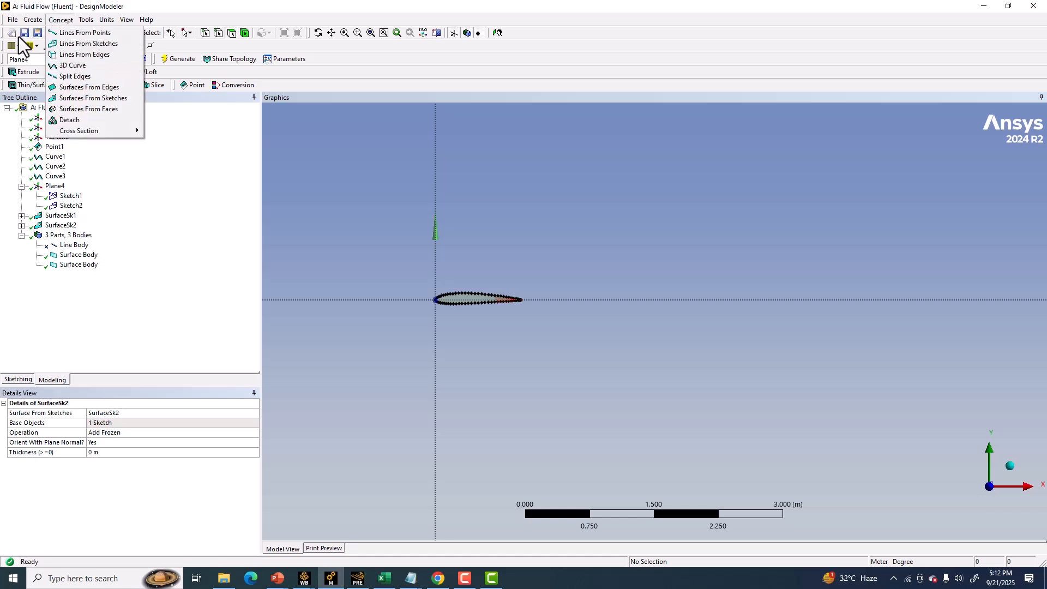
click(33, 20)
click(57, 190)
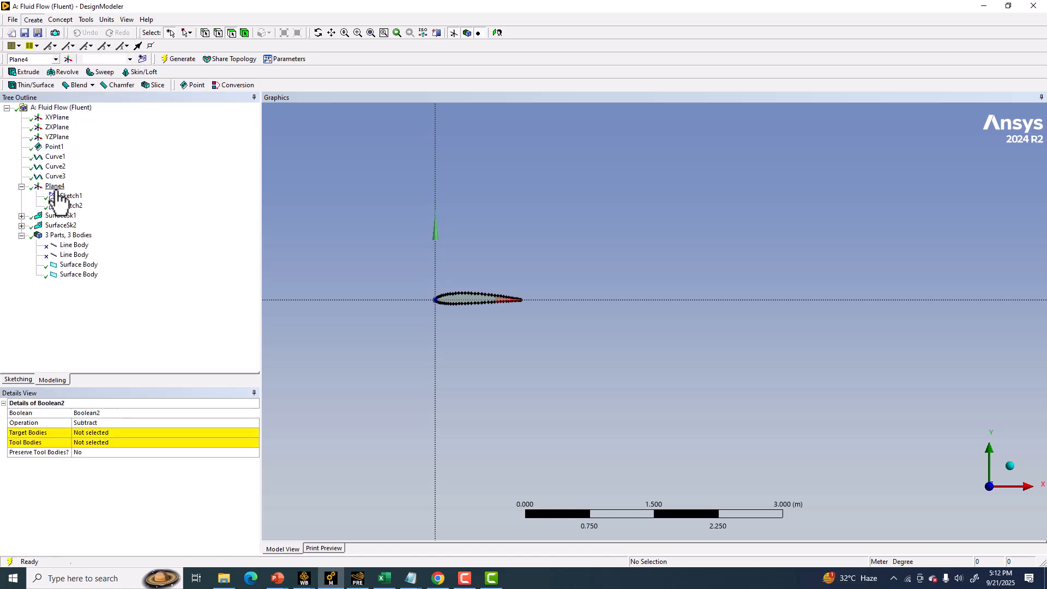
click(348, 230)
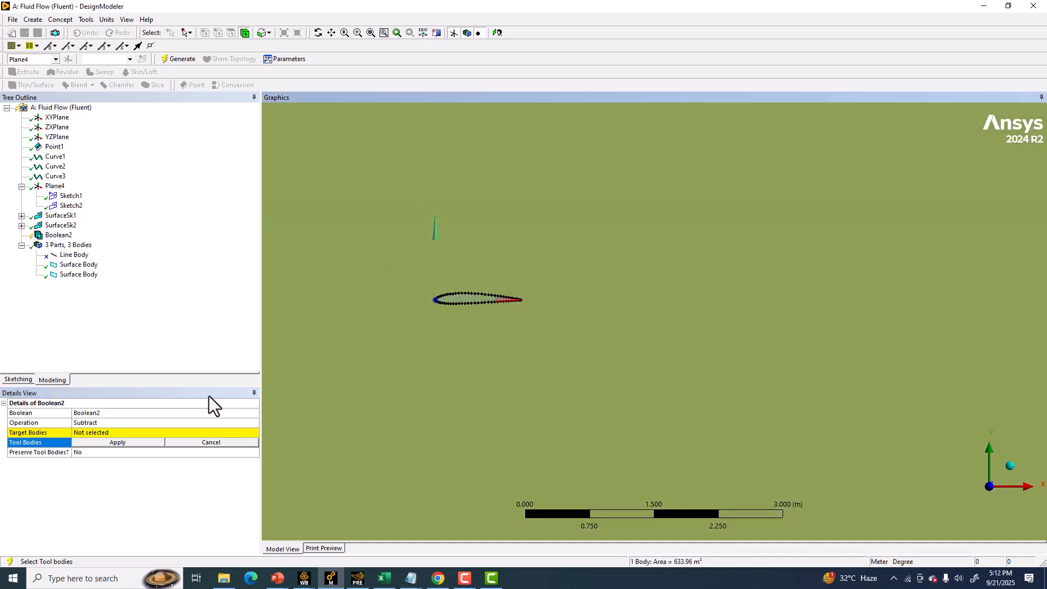
click(132, 439)
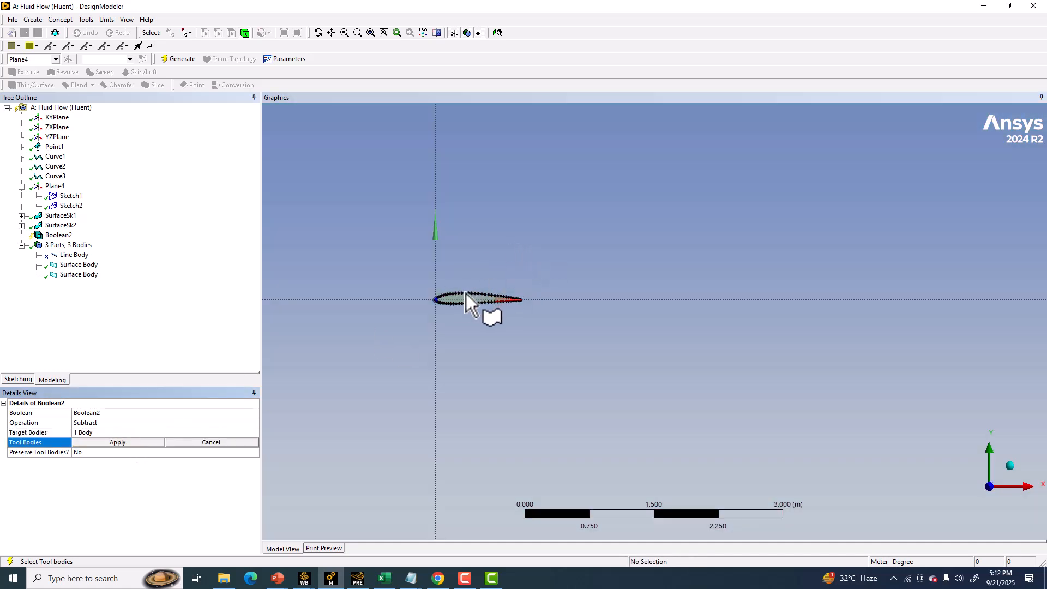
click(452, 301)
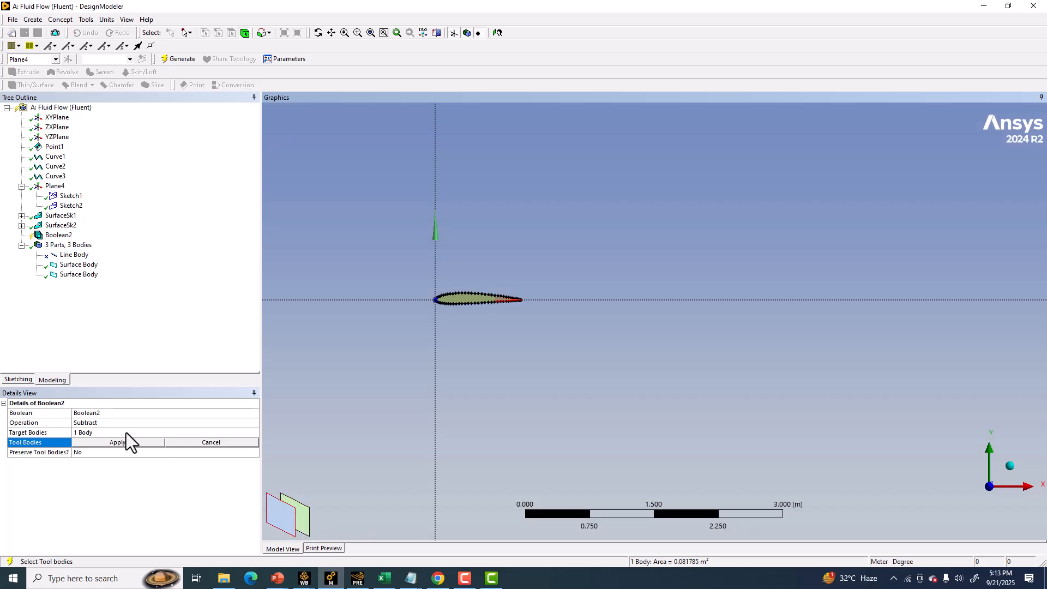
click(116, 442)
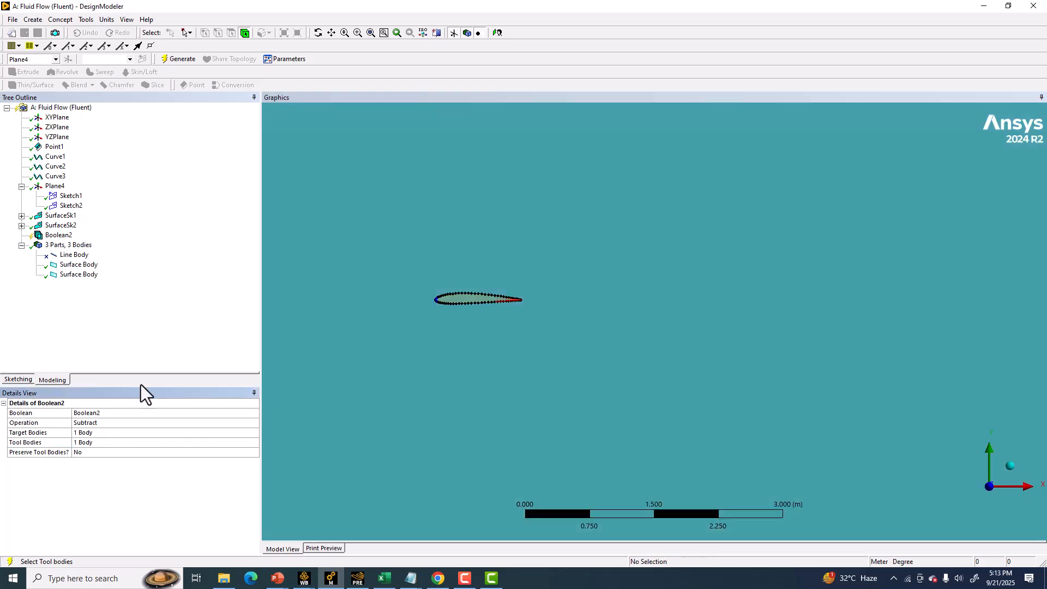
click(189, 55)
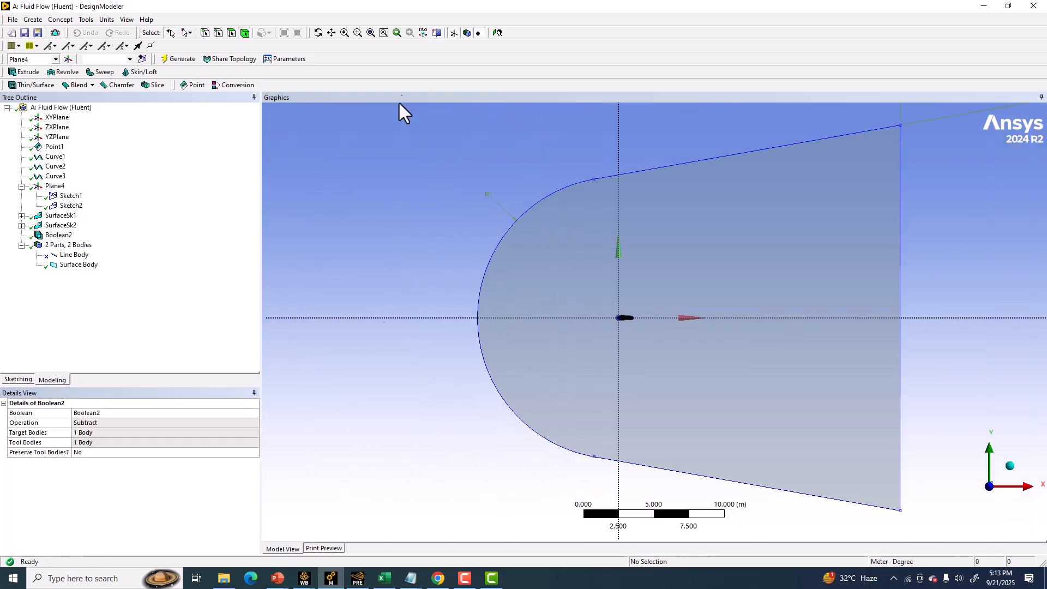
Step: Examine the imported coordinate points, the three airfoil curves and the details of the remaining surface body
scroll(483, 218, up, 5)
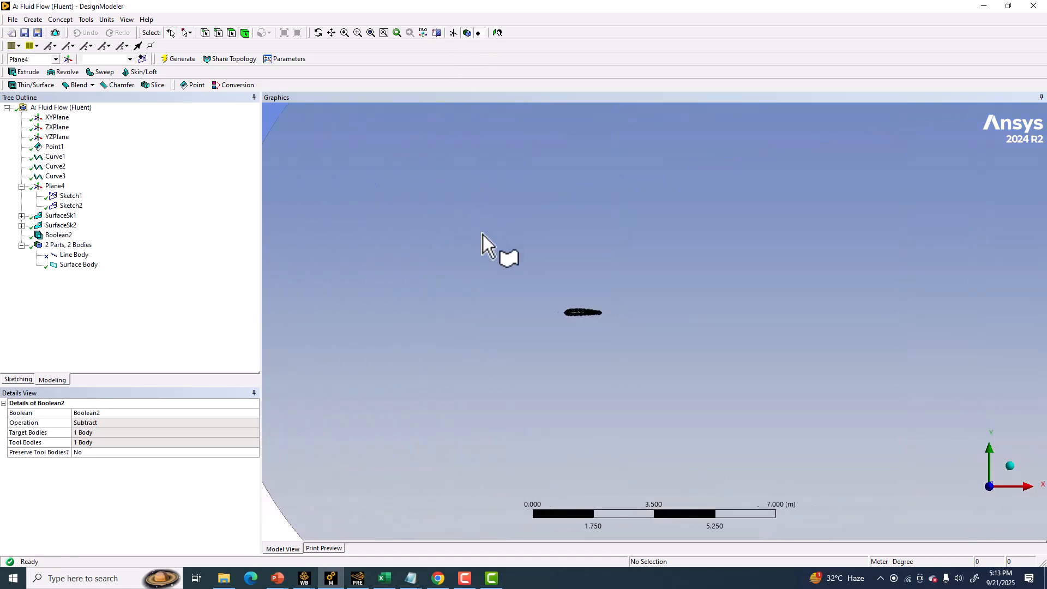
click(53, 147)
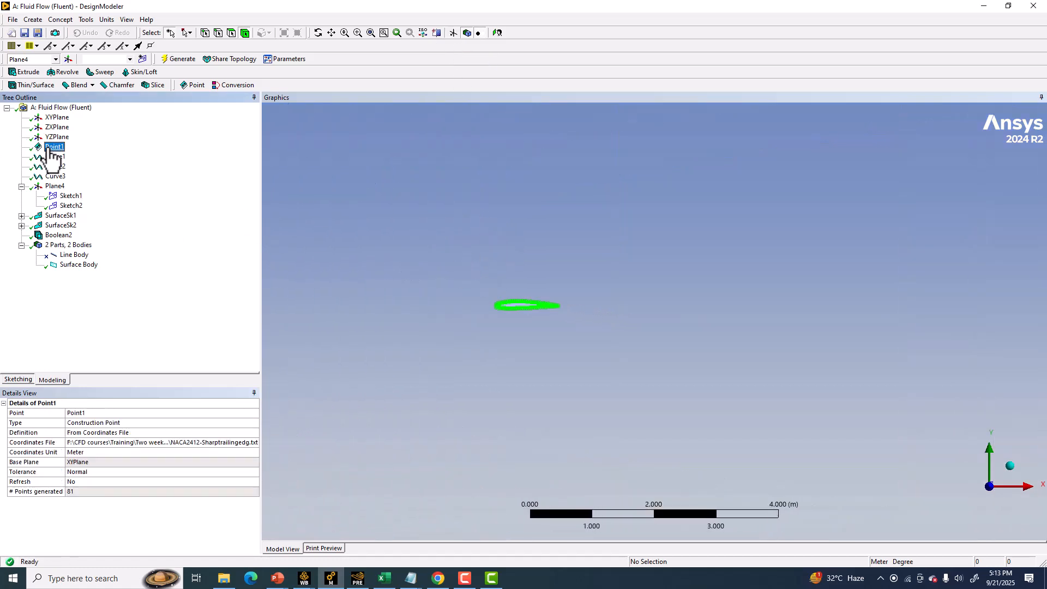
right_click(50, 148)
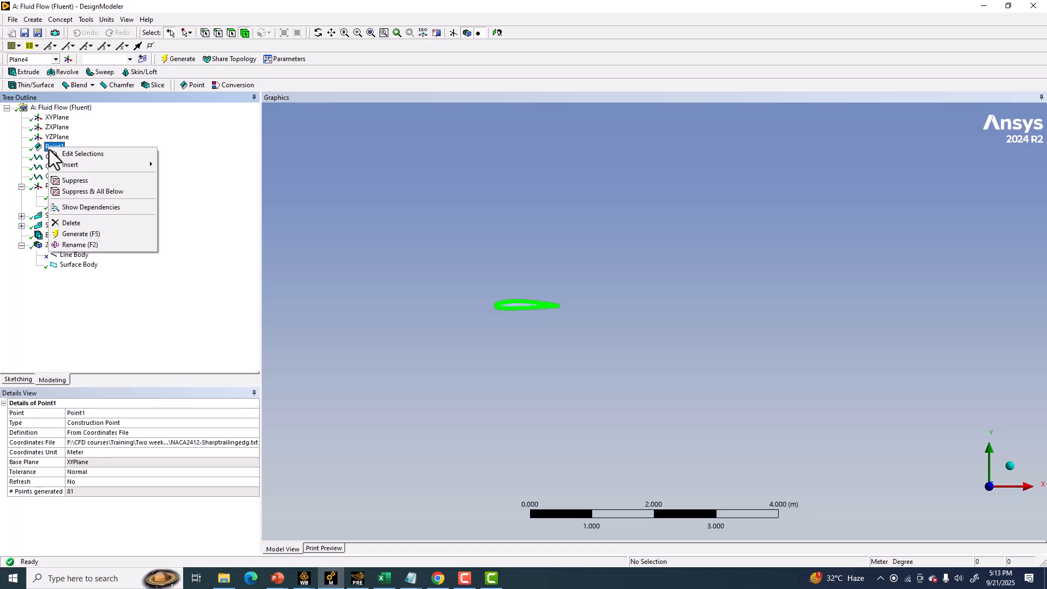
click(47, 157)
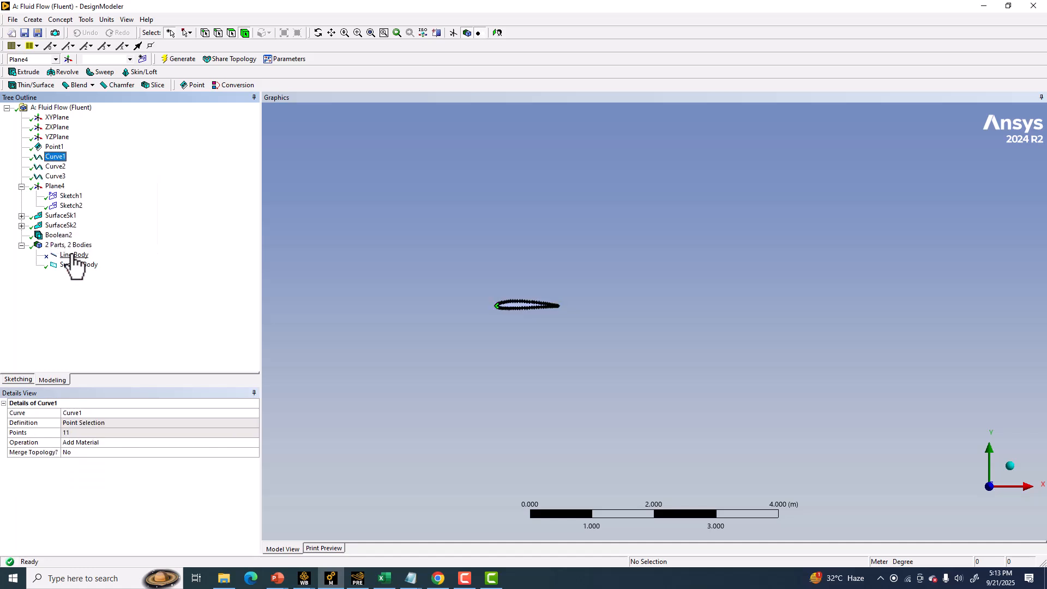
click(55, 167)
click(56, 176)
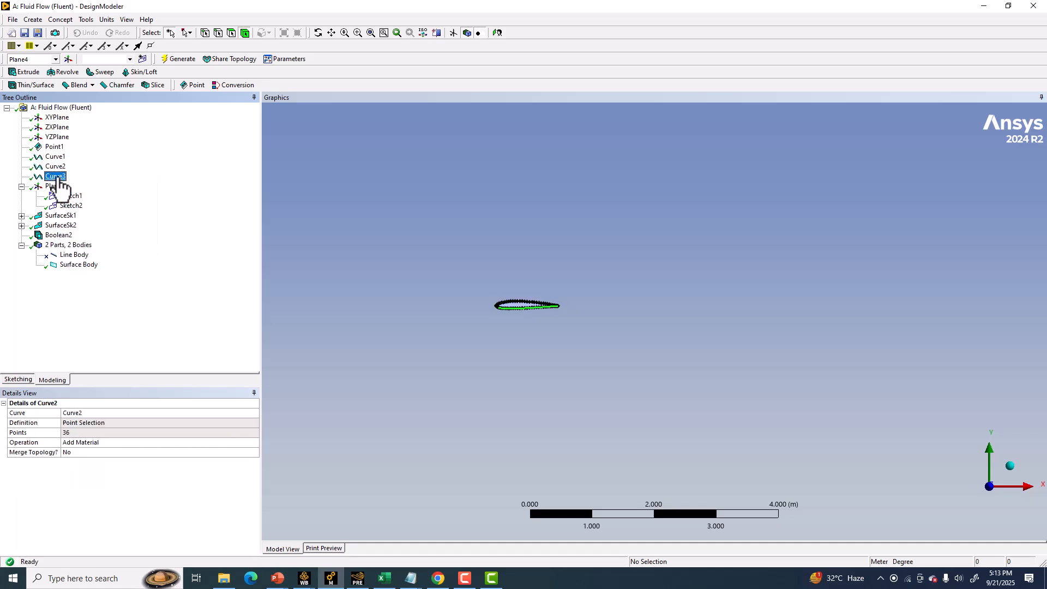
click(55, 166)
click(55, 157)
click(55, 149)
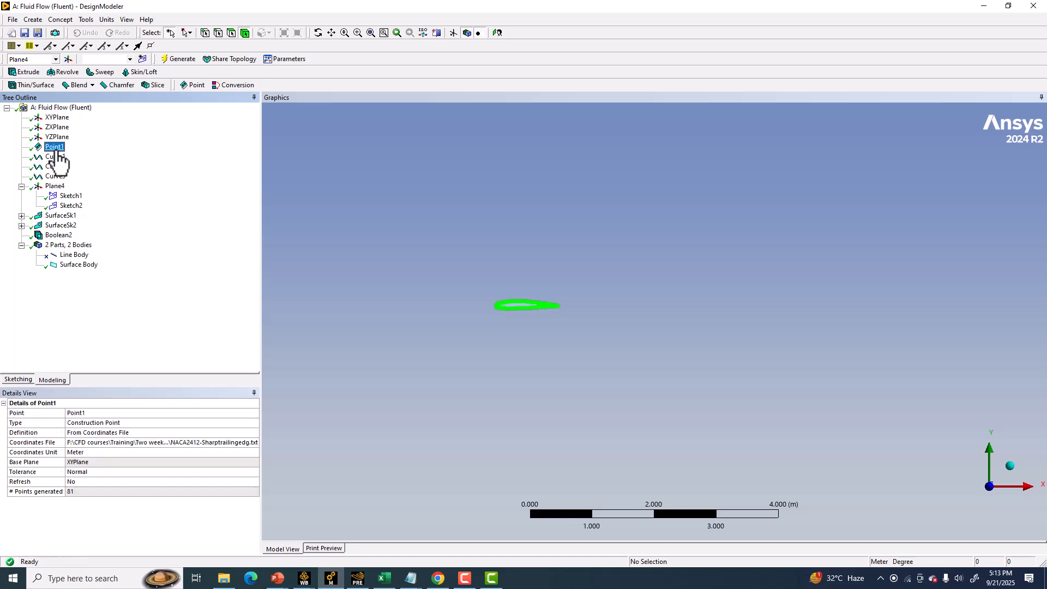
click(522, 322)
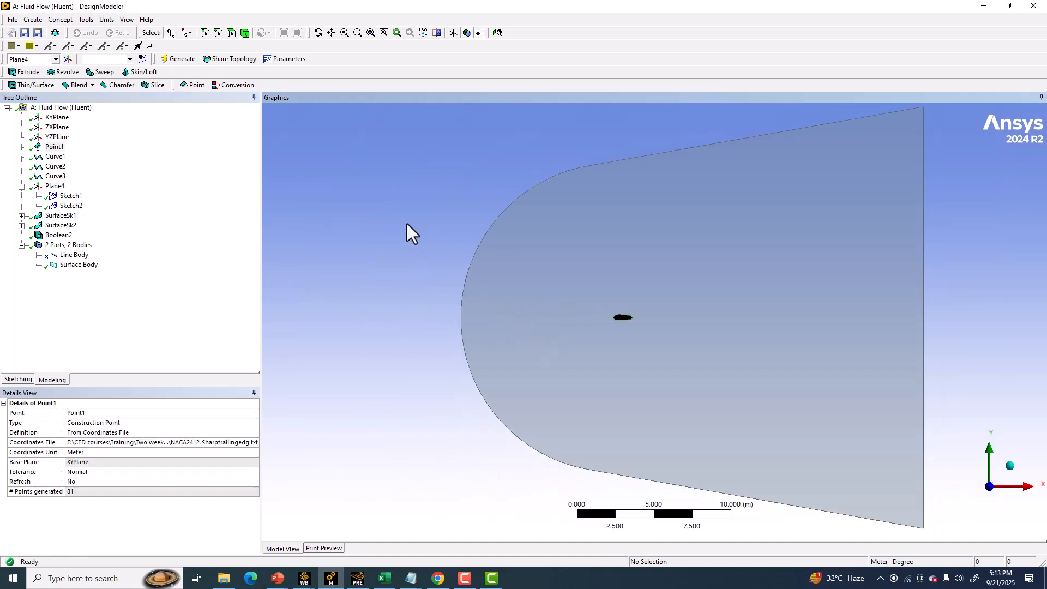
scroll(407, 223, up, 1)
ctrl+middle_drag(407, 224, 393, 231)
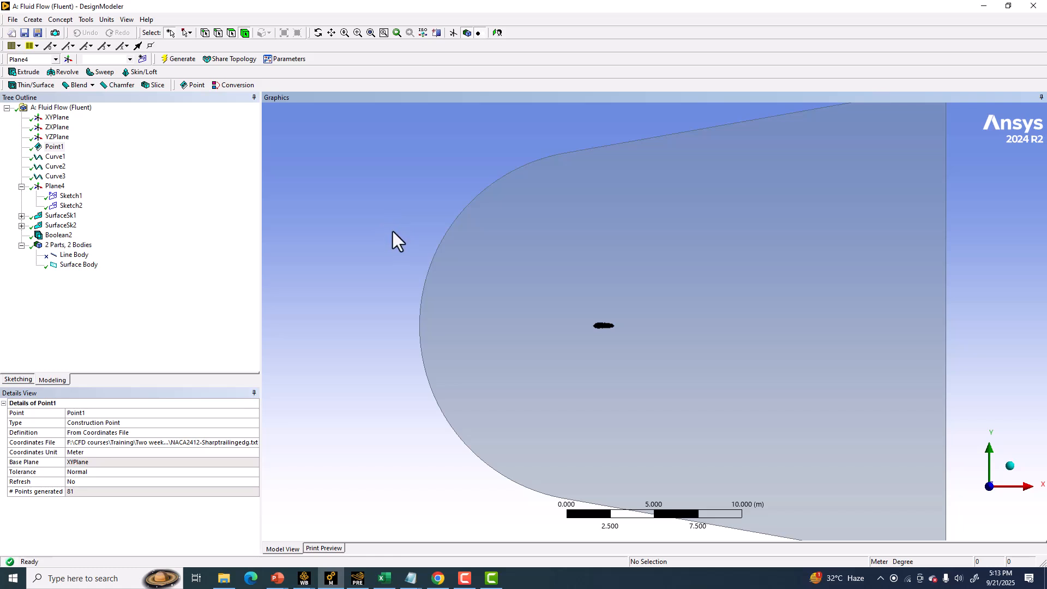
click(78, 264)
click(310, 221)
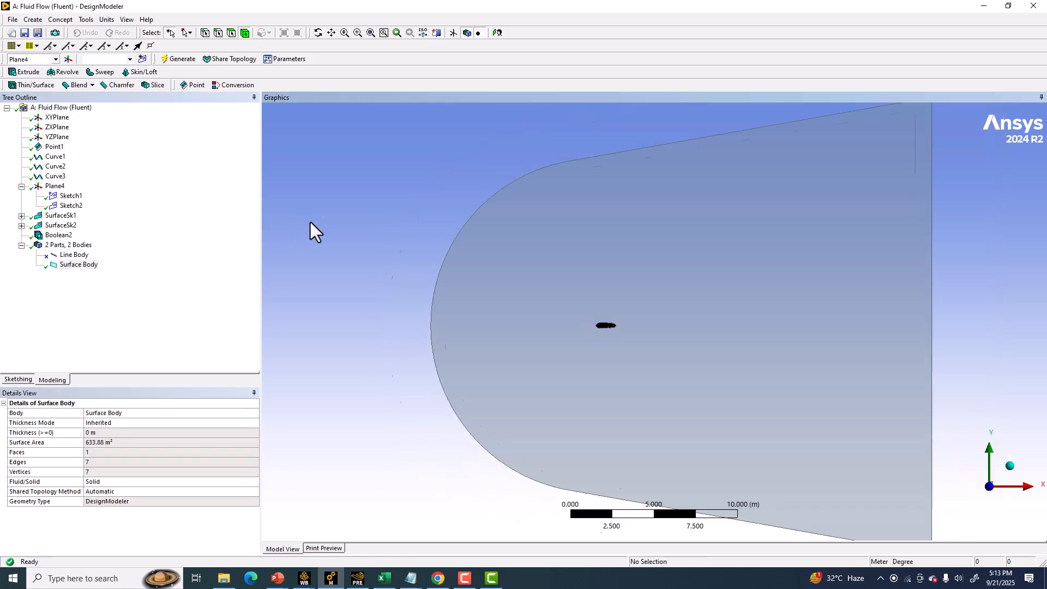
Step: Save the project as NACA2412_2D_SharpTE in the NACA2412_2D folder
click(24, 33)
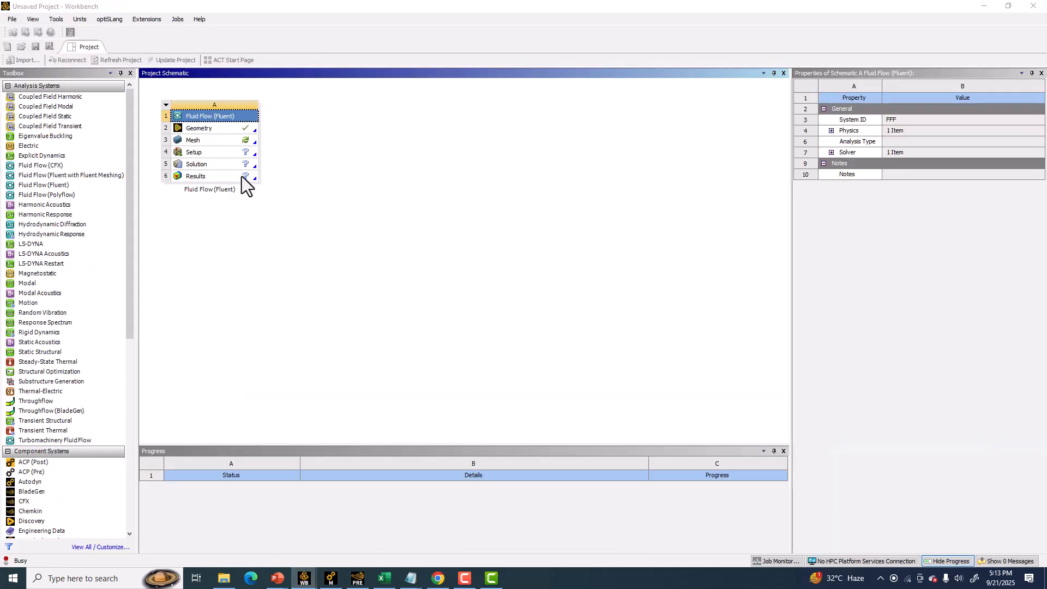
scroll(20, 130, up, 5)
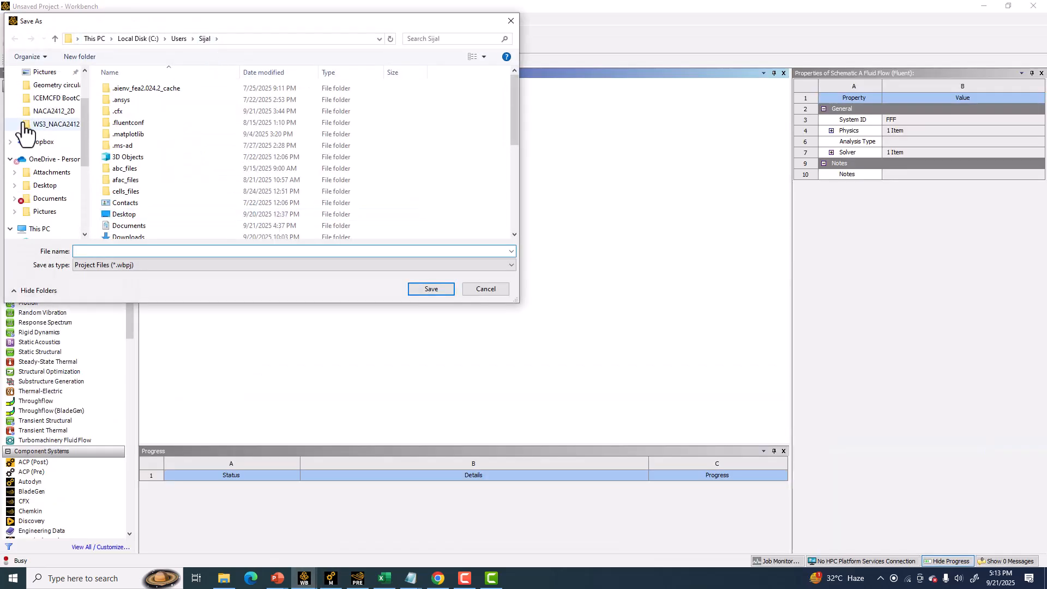
click(49, 111)
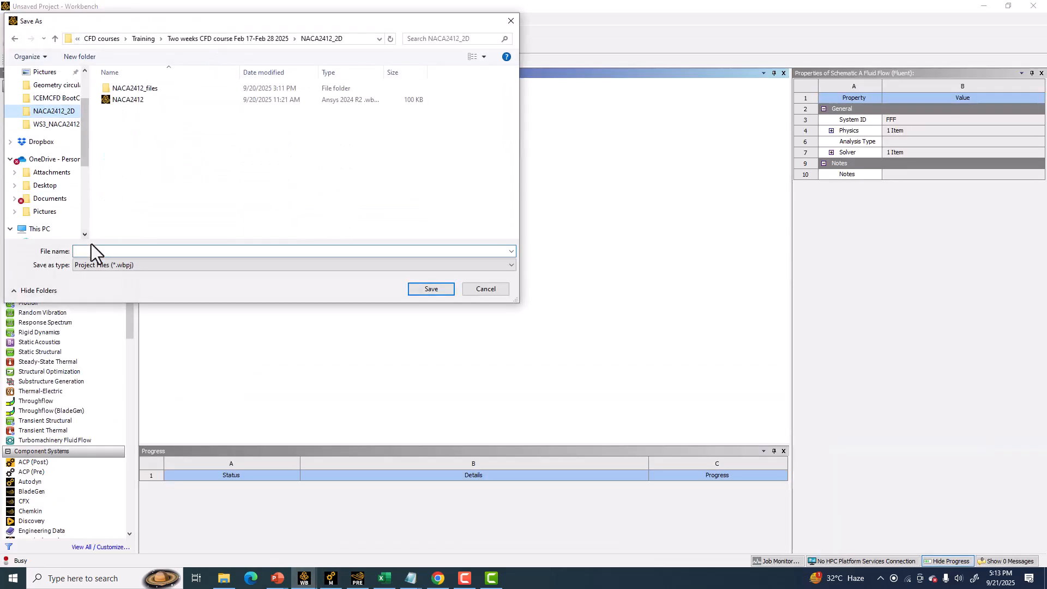
click(136, 101)
click(138, 254)
click(150, 252)
text(_2D_SharpTE)
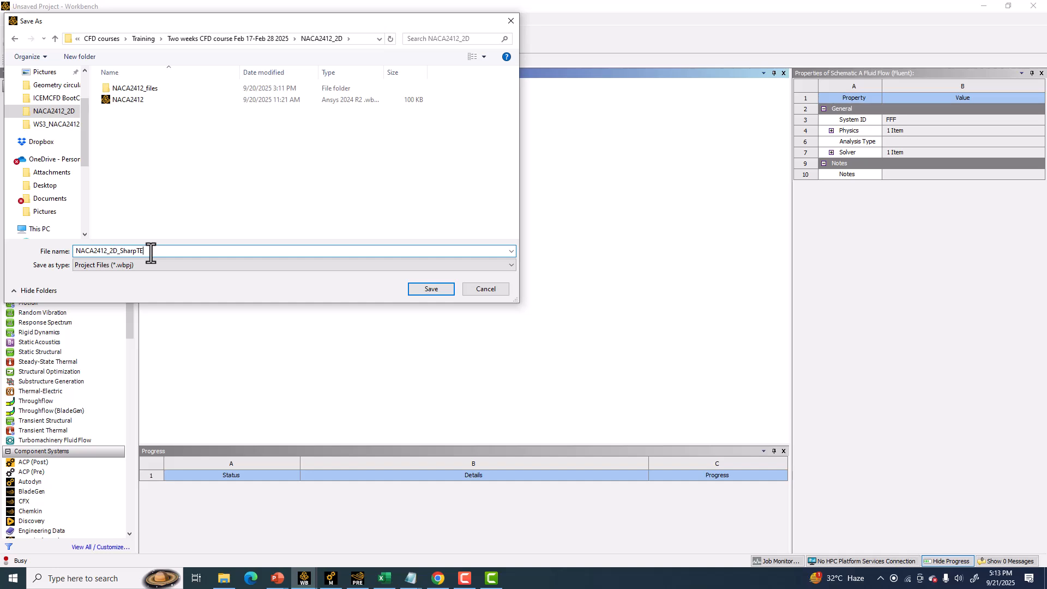
key(Return)
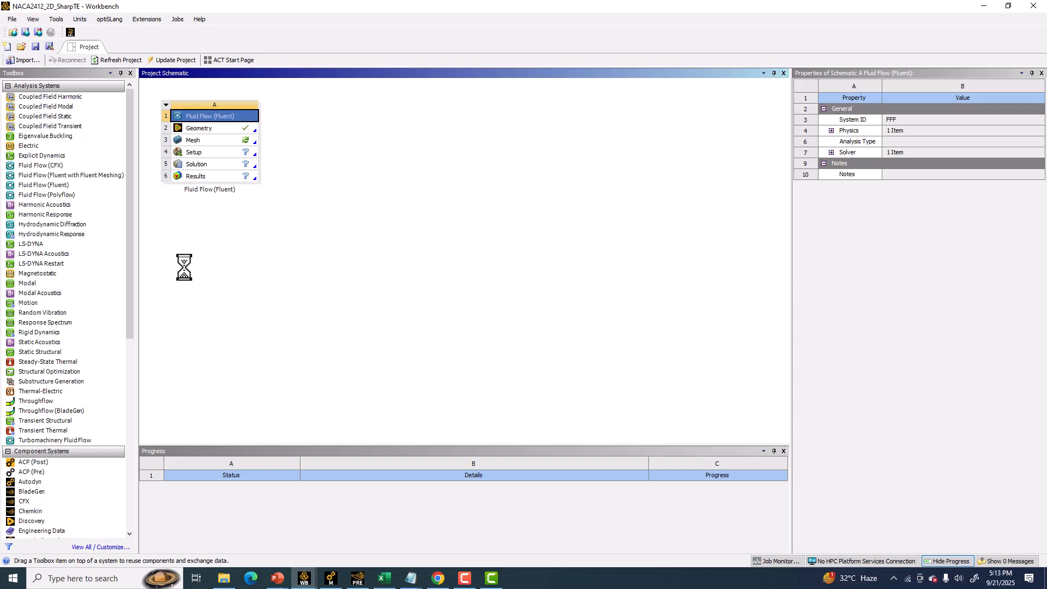
Step: Return to DesignModeler, add a new sketch on Plane4 and open it for sketching
click(330, 579)
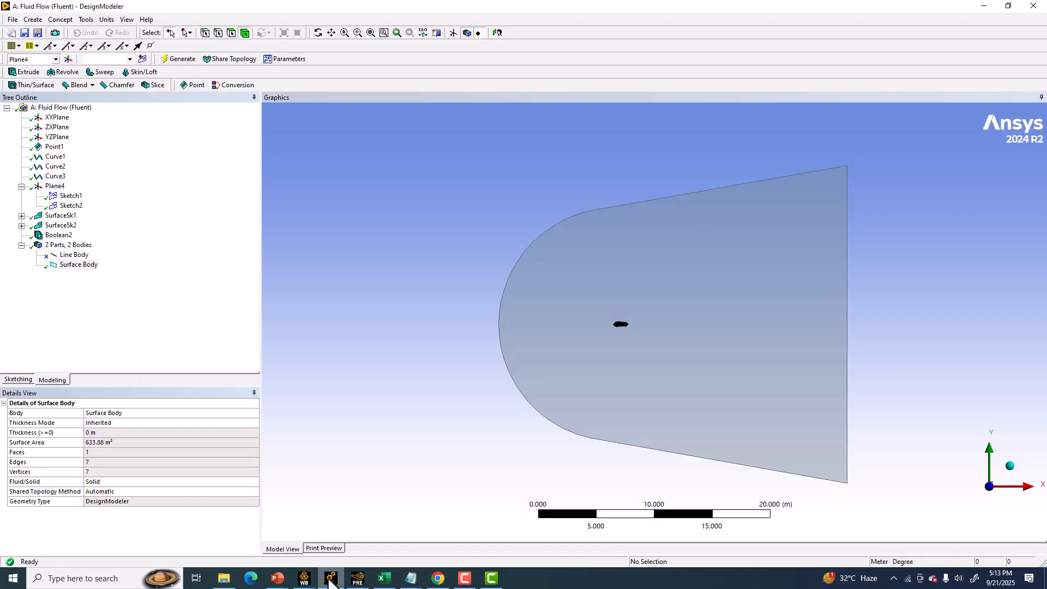
click(54, 186)
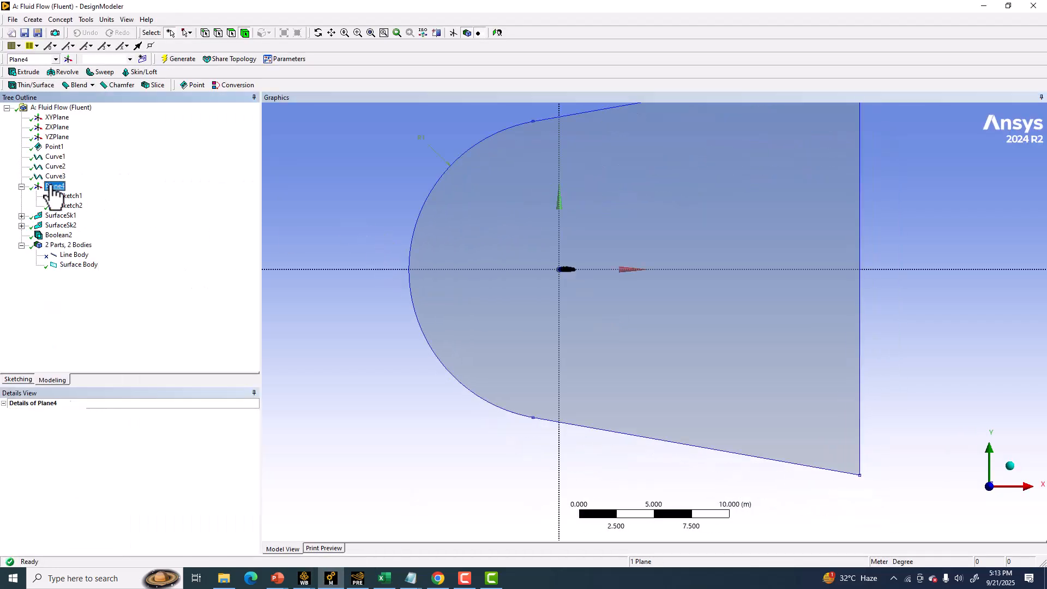
click(142, 59)
scroll(379, 230, up, 3)
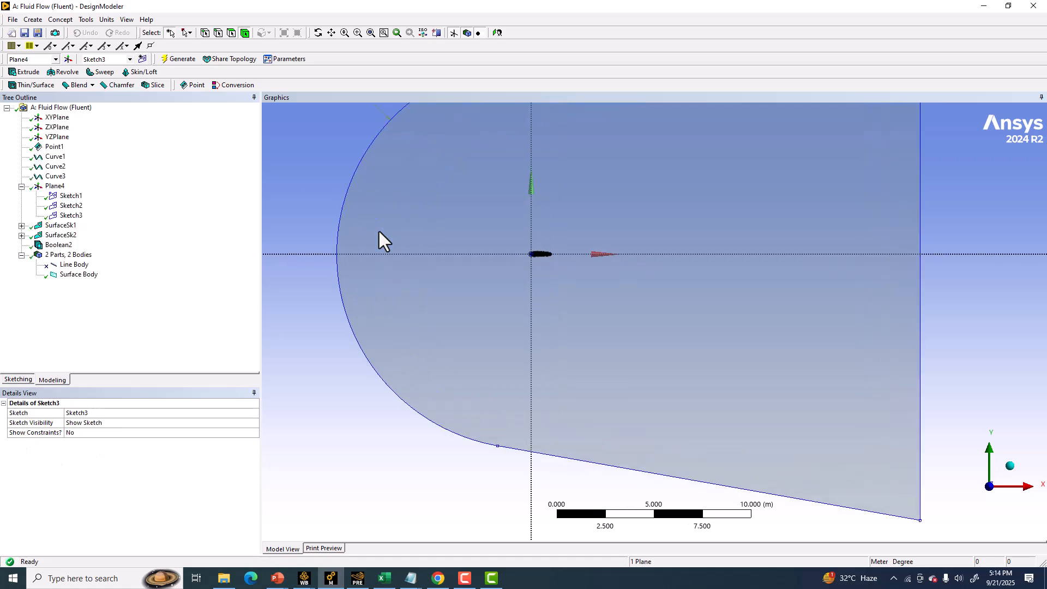
ctrl+middle_drag(379, 230, 369, 345)
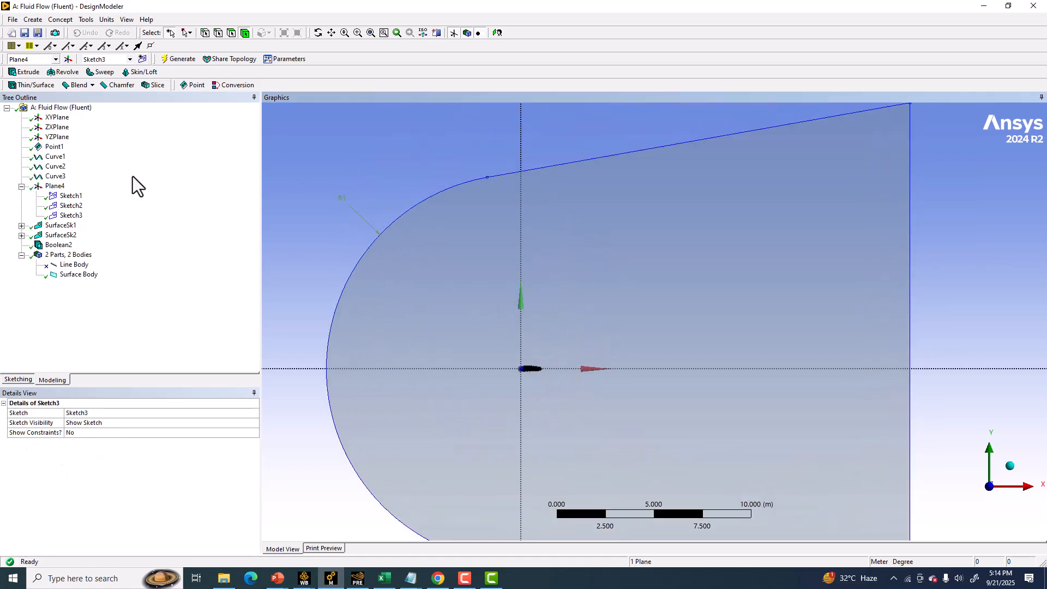
click(72, 214)
click(19, 379)
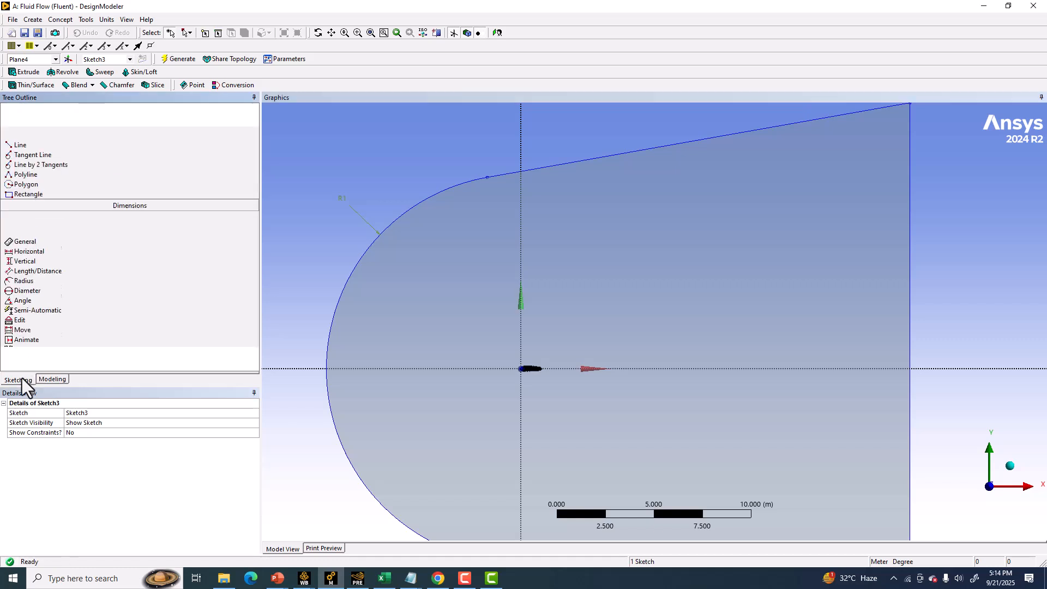
Step: Check the auto constraint settings for the new sketch on Plane4
click(20, 121)
scroll(444, 292, up, 4)
ctrl+middle_drag(439, 341, 629, 237)
click(130, 357)
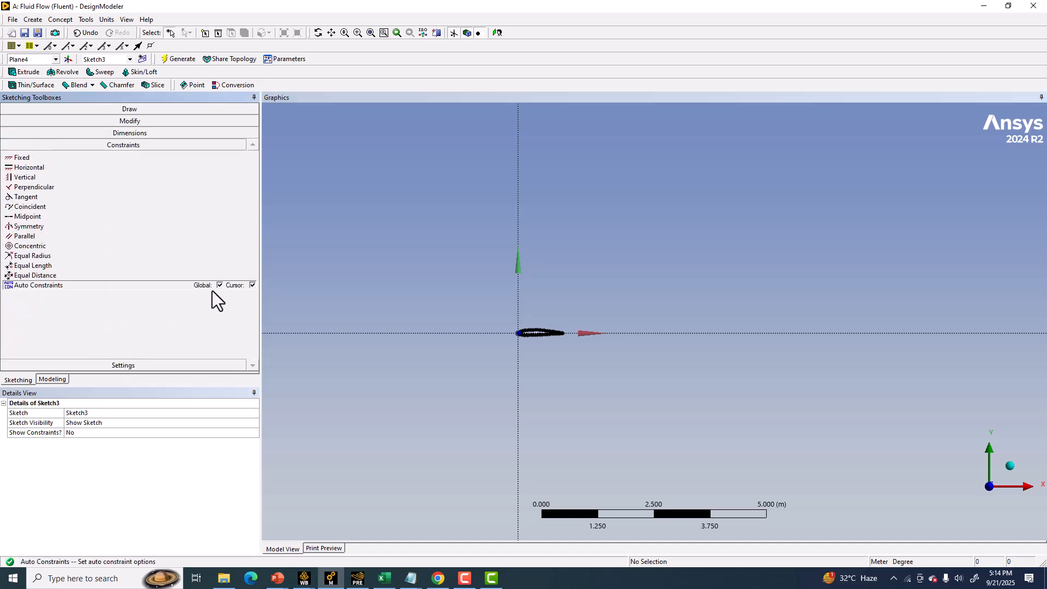
click(45, 380)
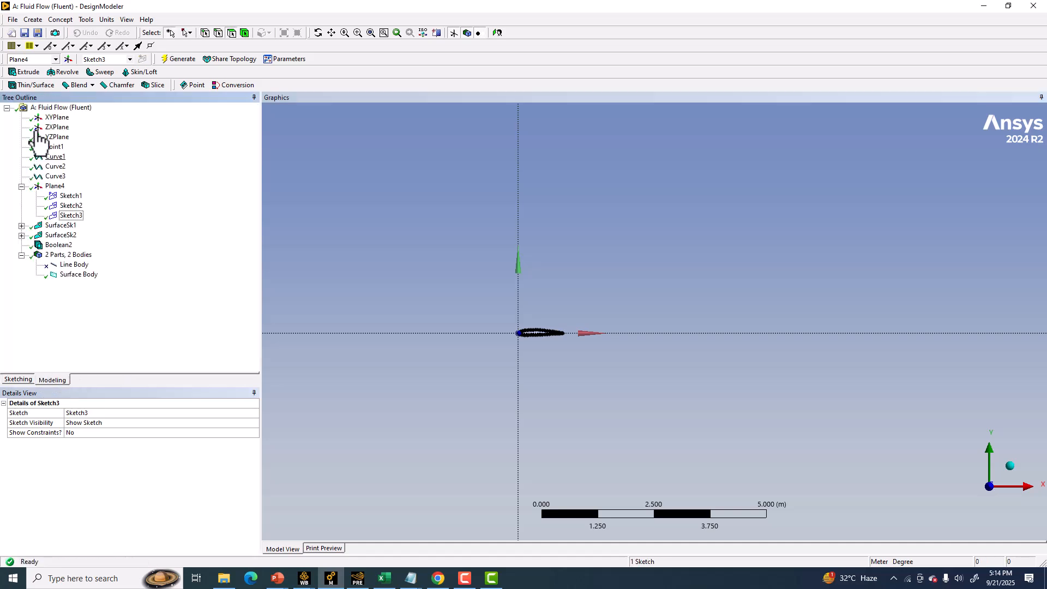
click(75, 215)
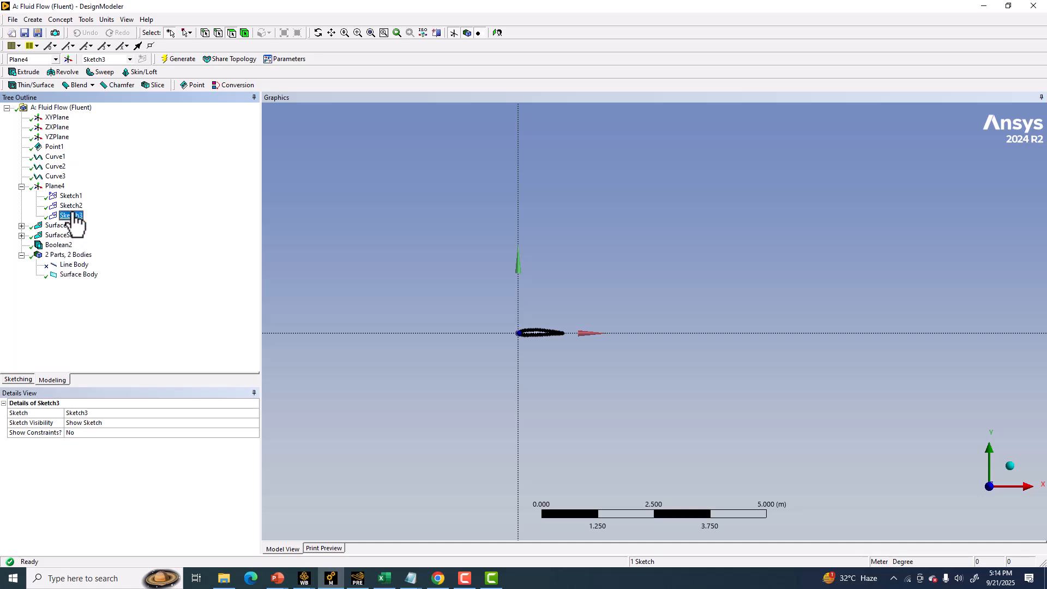
click(18, 379)
click(38, 108)
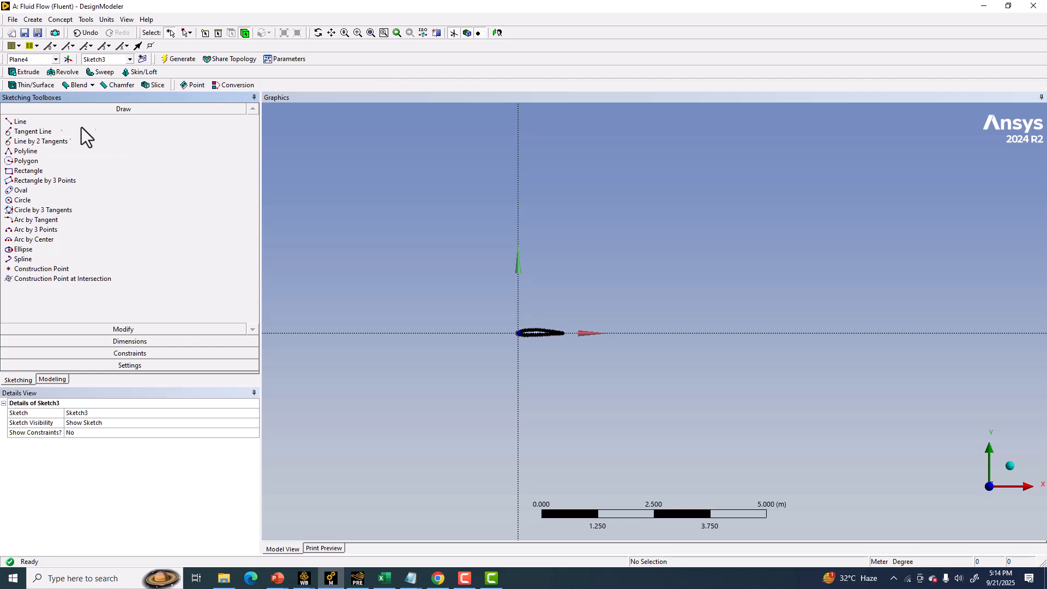
Step: Try a line from the airfoil's leading edge at the origin to beyond the domain's upper arc, and undo it
click(20, 122)
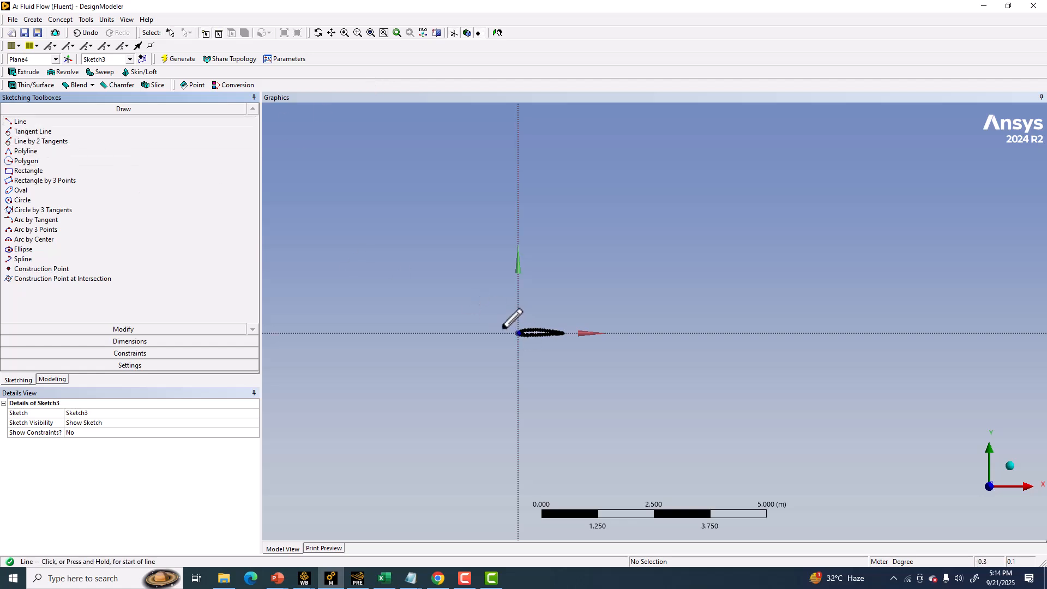
click(517, 332)
scroll(474, 264, down, 5)
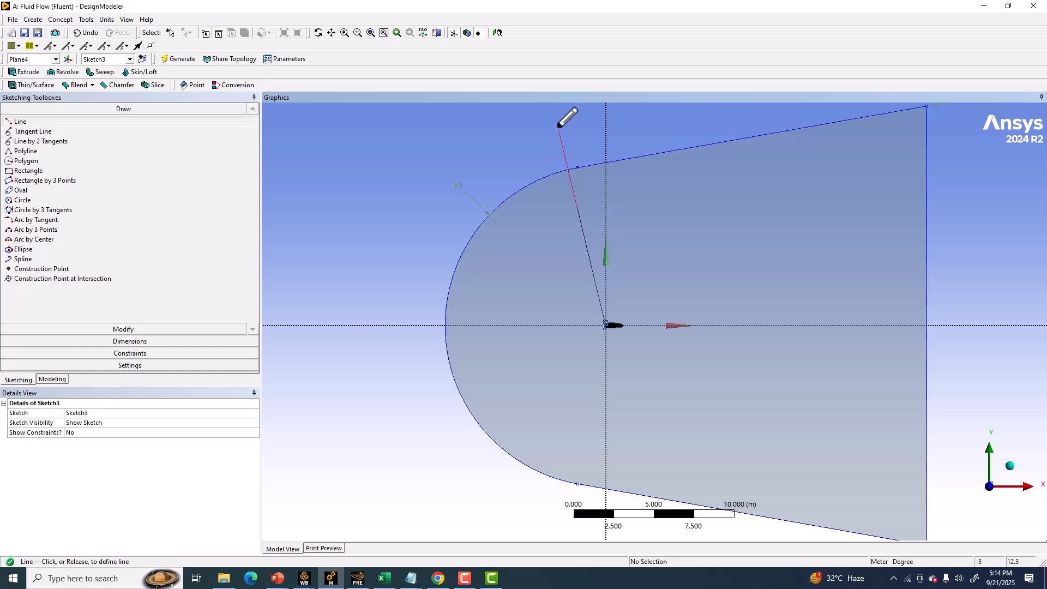
click(558, 126)
scroll(604, 343, up, 8)
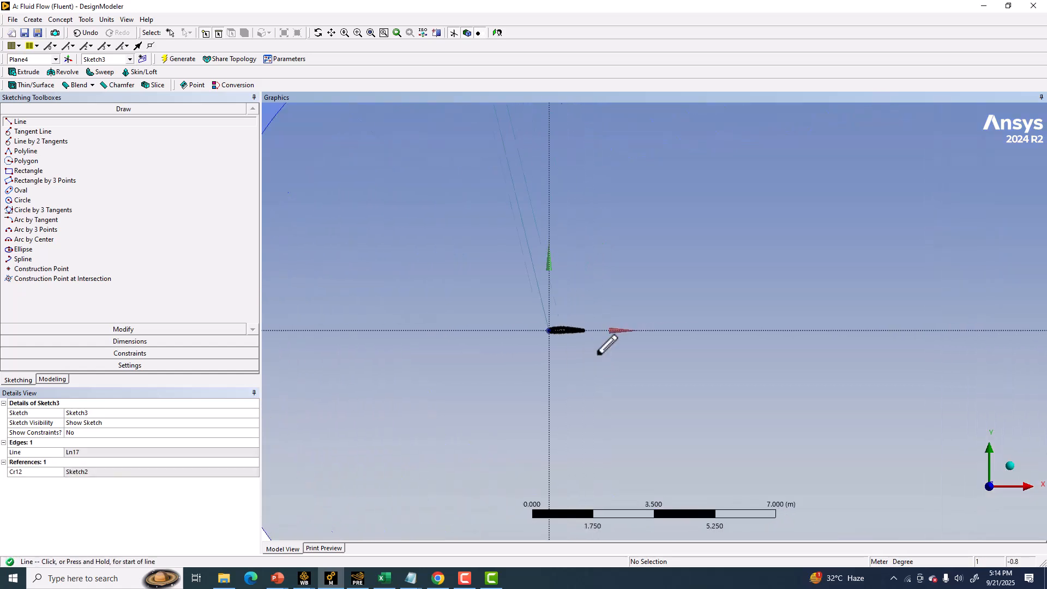
ctrl+middle_drag(410, 388, 795, 320)
scroll(655, 345, up, 5)
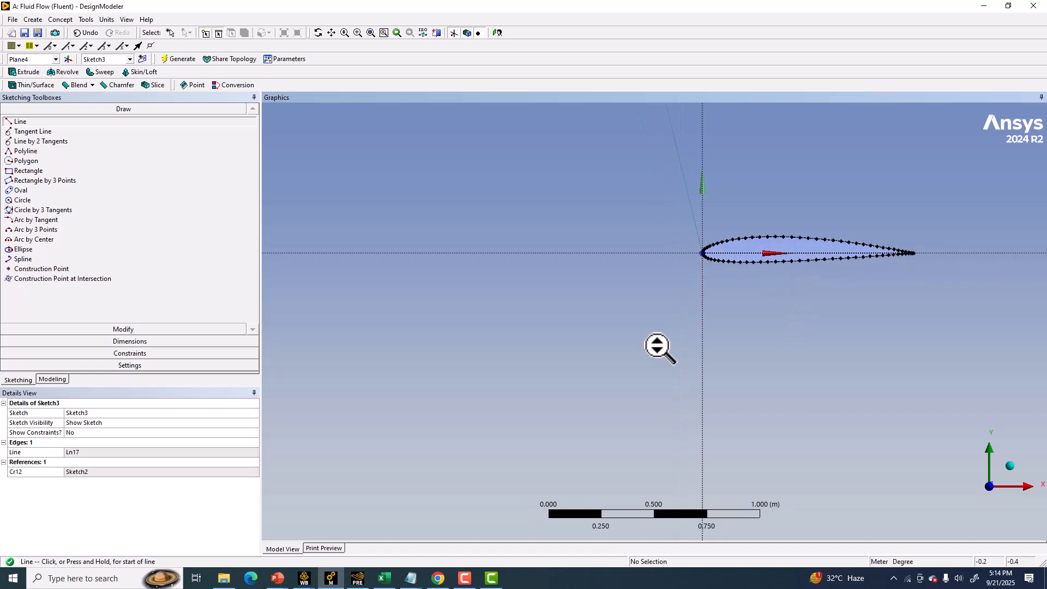
ctrl+middle_drag(603, 227, 488, 360)
click(85, 33)
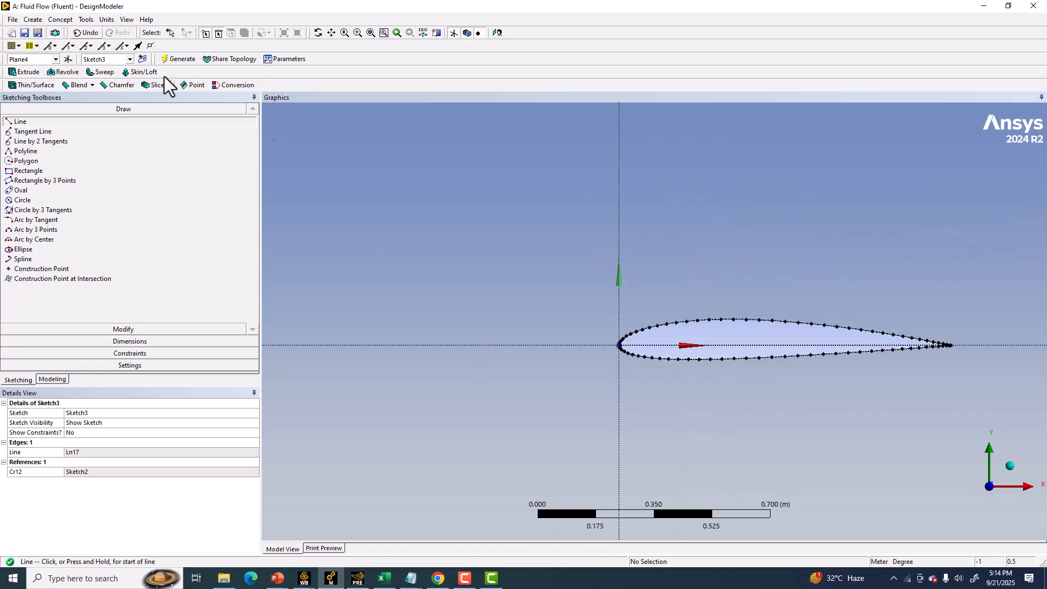
Step: Draw a vertical line across the airfoil near its nose and a line from its upper end past the domain's upper arc to about (-3.2, 12.2) m
click(641, 328)
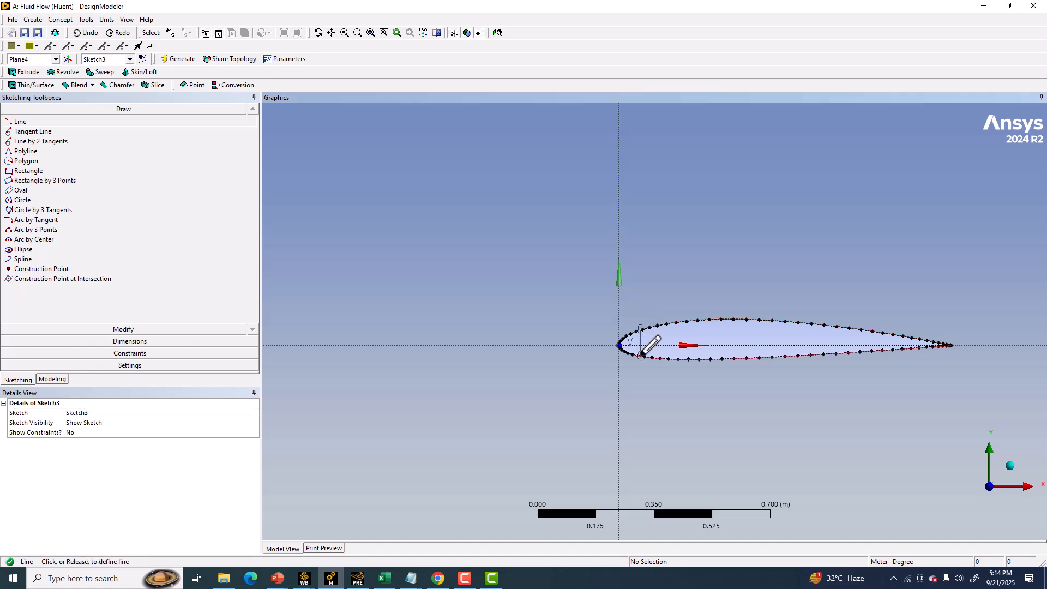
click(641, 354)
click(641, 328)
scroll(562, 262, down, 10)
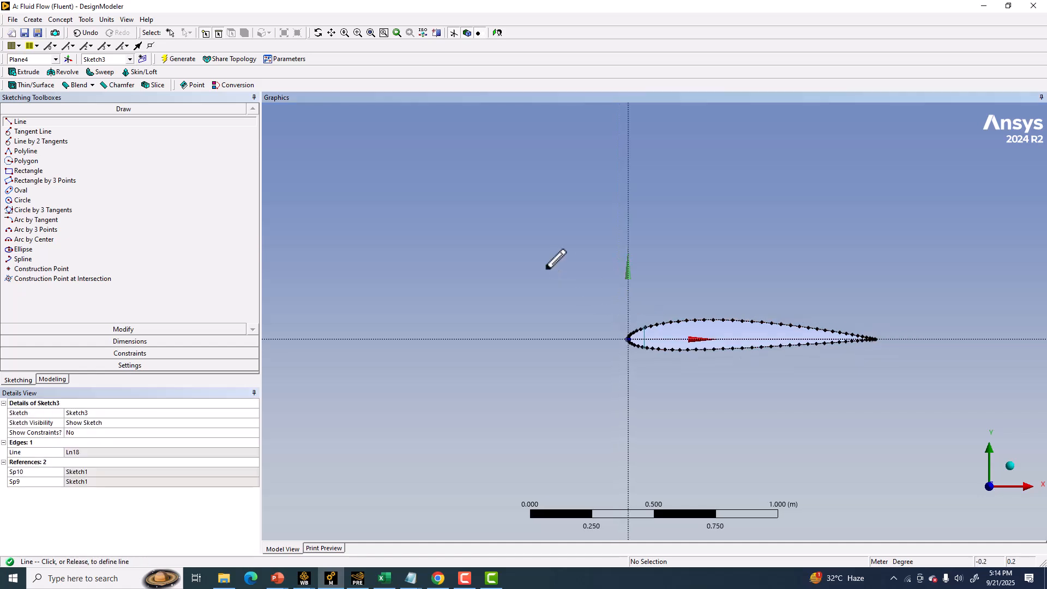
scroll(563, 265, down, 2)
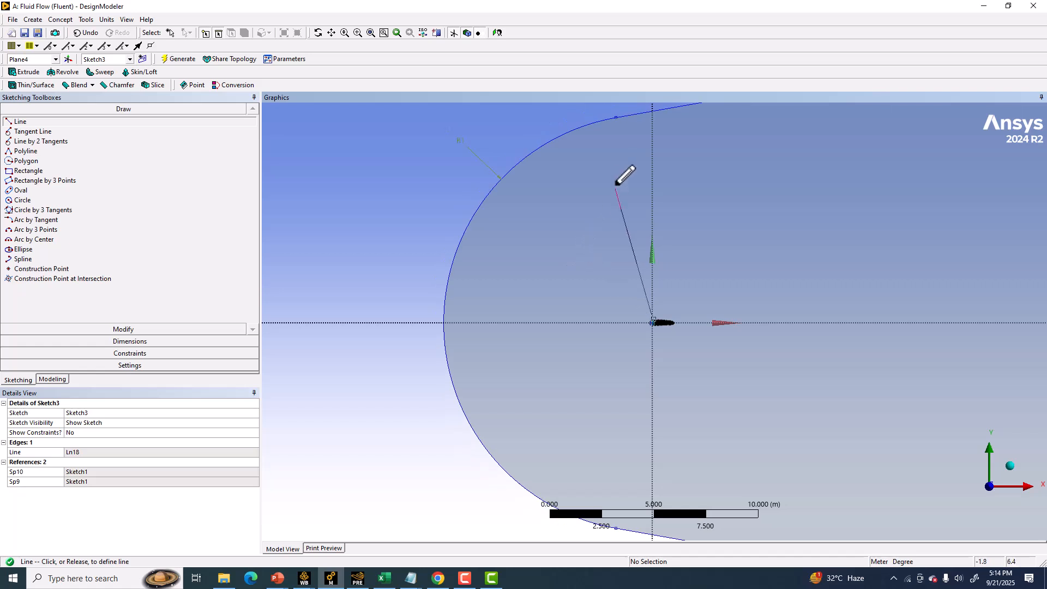
ctrl+middle_drag(584, 123, 542, 227)
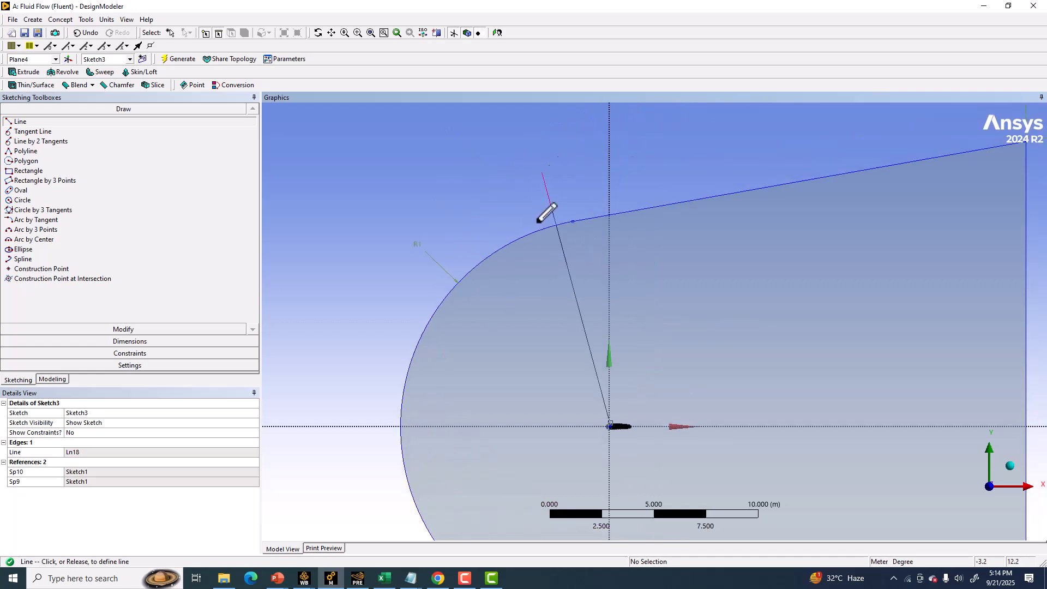
click(544, 175)
Step: Draw a line from the lower end of the vertical nose line past the domain's lower arc to about (-7.2, -13.1) m
scroll(711, 287, up, 5)
scroll(732, 257, up, 3)
ctrl+middle_drag(705, 188, 610, 393)
scroll(654, 374, up, 4)
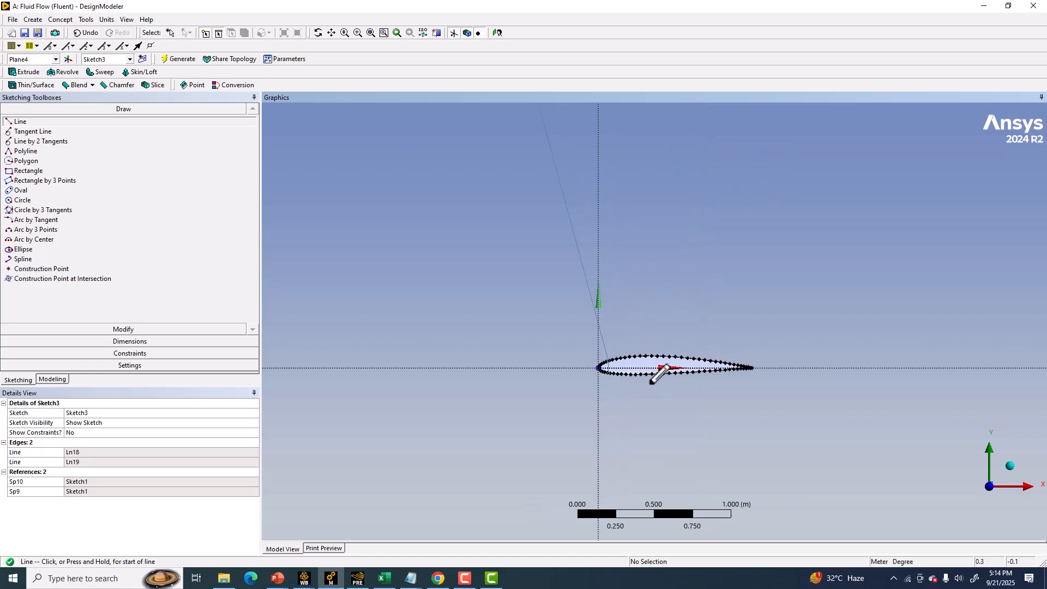
click(594, 391)
scroll(608, 428, down, 6)
scroll(559, 447, down, 2)
ctrl+middle_drag(562, 449, 518, 321)
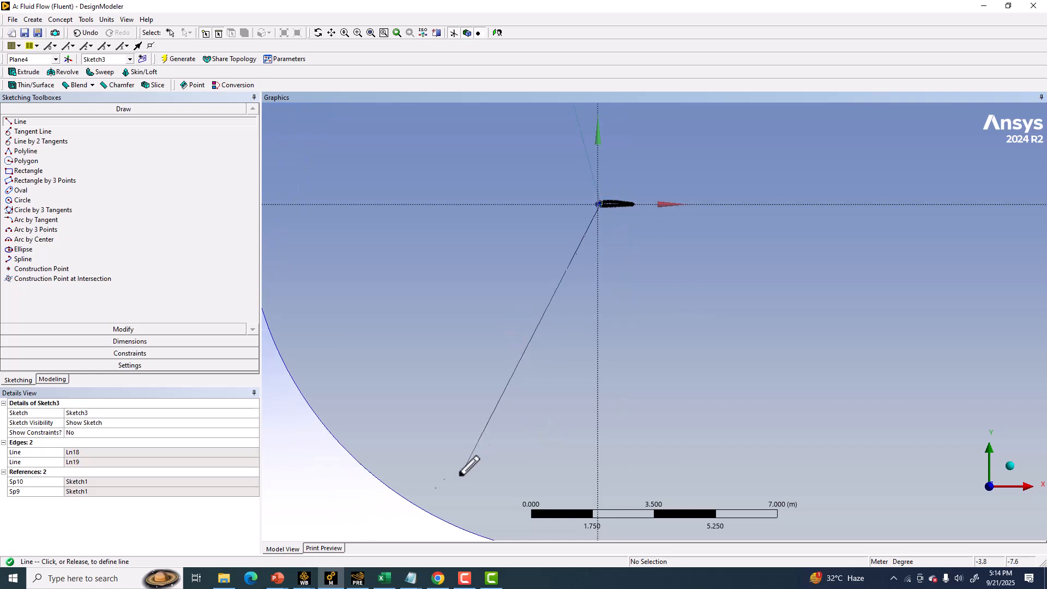
scroll(349, 503, down, 5)
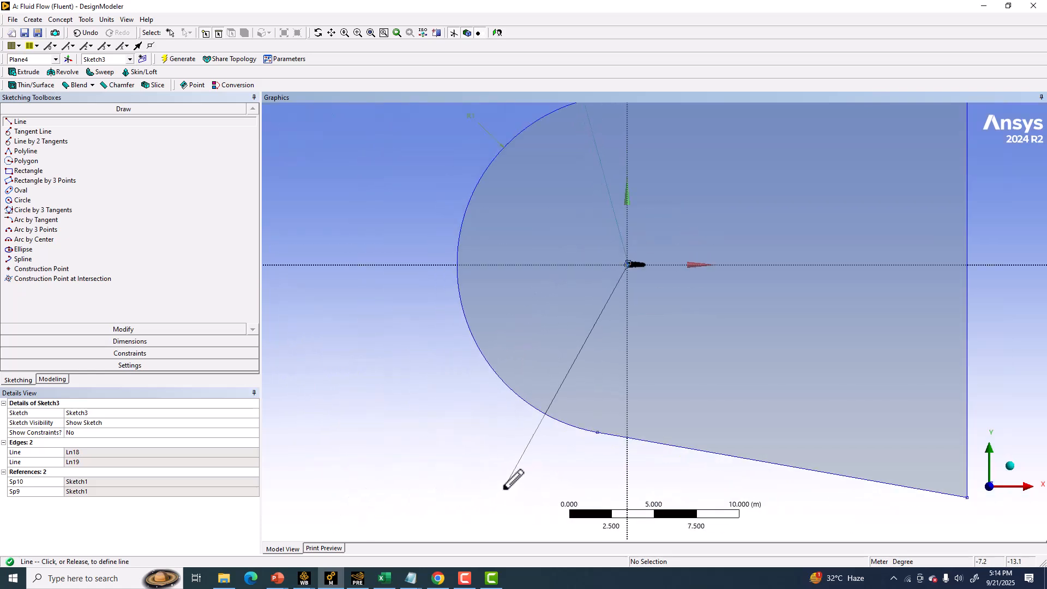
click(499, 487)
Step: Draw a horizontal line from the airfoil's trailing edge along the X axis to beyond the domain's vertical outlet edge
scroll(624, 286, up, 5)
scroll(695, 327, up, 6)
ctrl+middle_drag(608, 366, 608, 289)
scroll(599, 314, up, 3)
scroll(539, 349, up, 4)
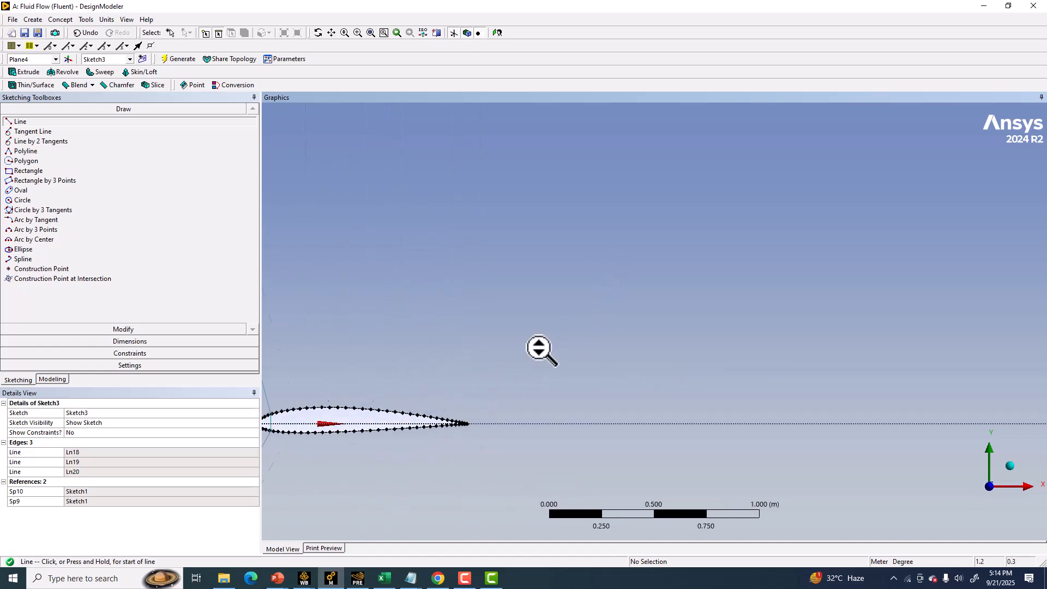
ctrl+middle_drag(499, 373, 634, 267)
scroll(609, 300, up, 4)
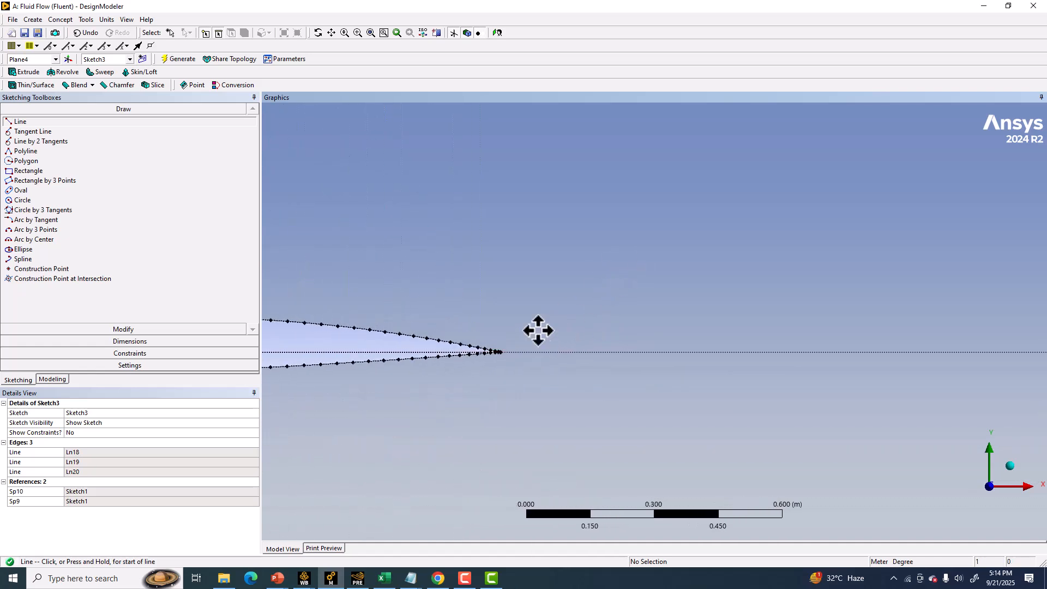
ctrl+middle_drag(530, 332, 580, 309)
scroll(518, 354, up, 6)
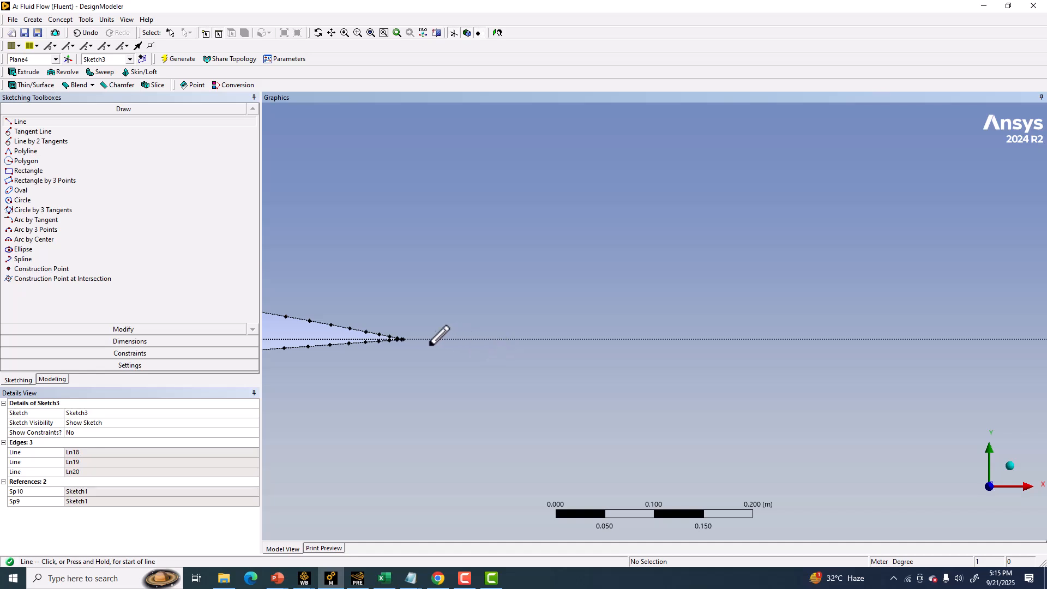
click(405, 338)
scroll(600, 409, down, 10)
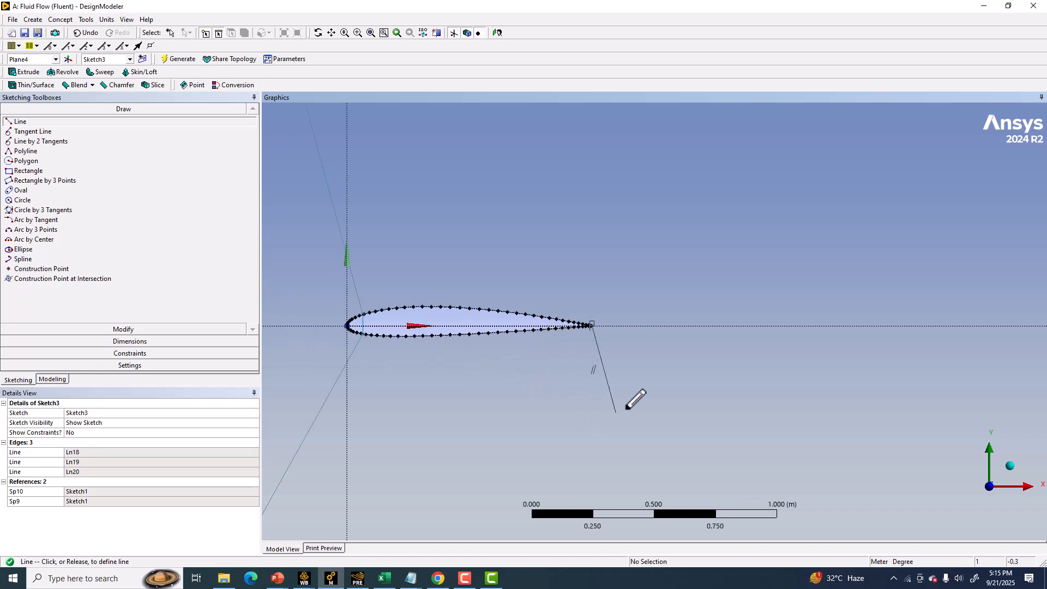
scroll(765, 421, down, 8)
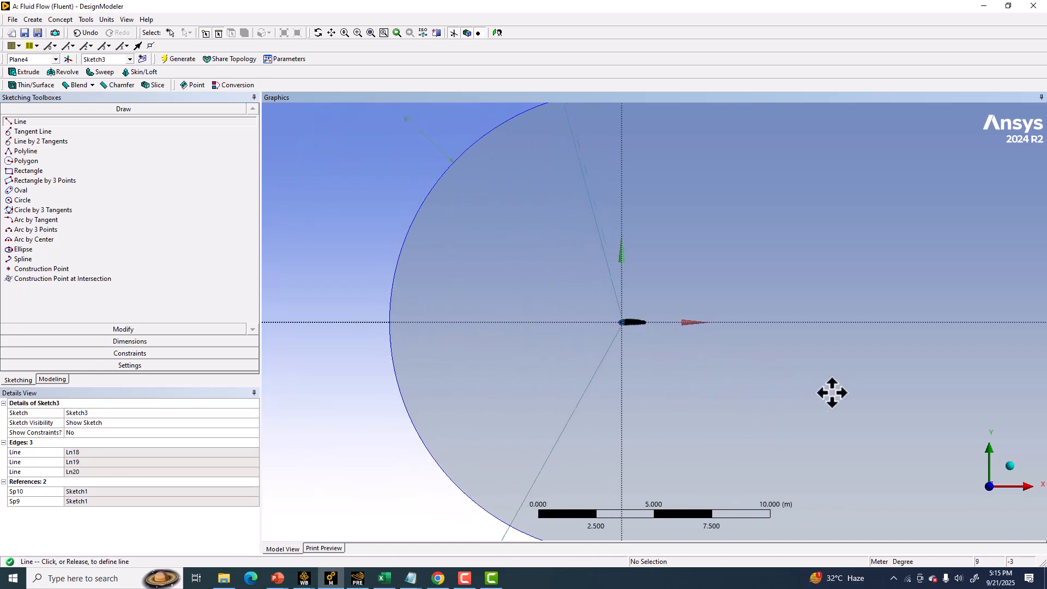
ctrl+middle_drag(835, 391, 556, 382)
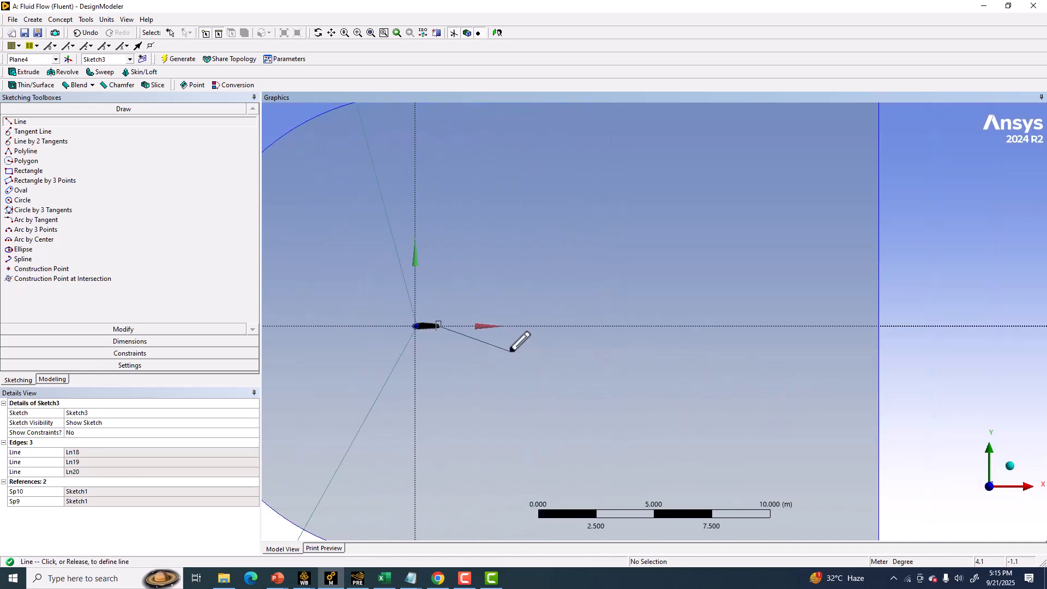
click(961, 325)
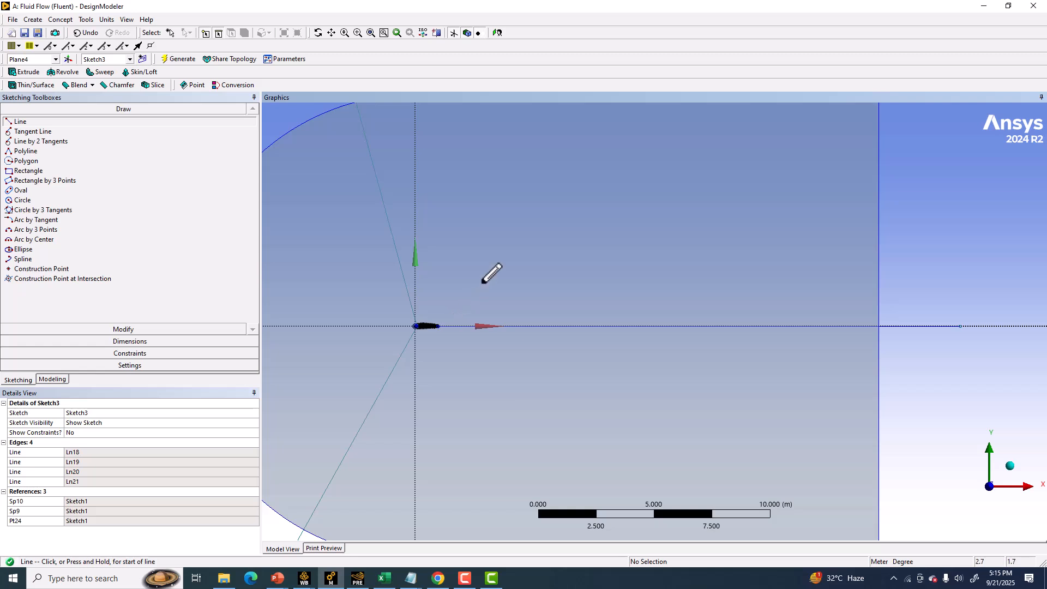
Step: Draw two lines from the trailing edge, one past the domain's upper edge to about (3.7, 15.6) m and one past its lower edge
click(438, 325)
scroll(468, 280, down, 4)
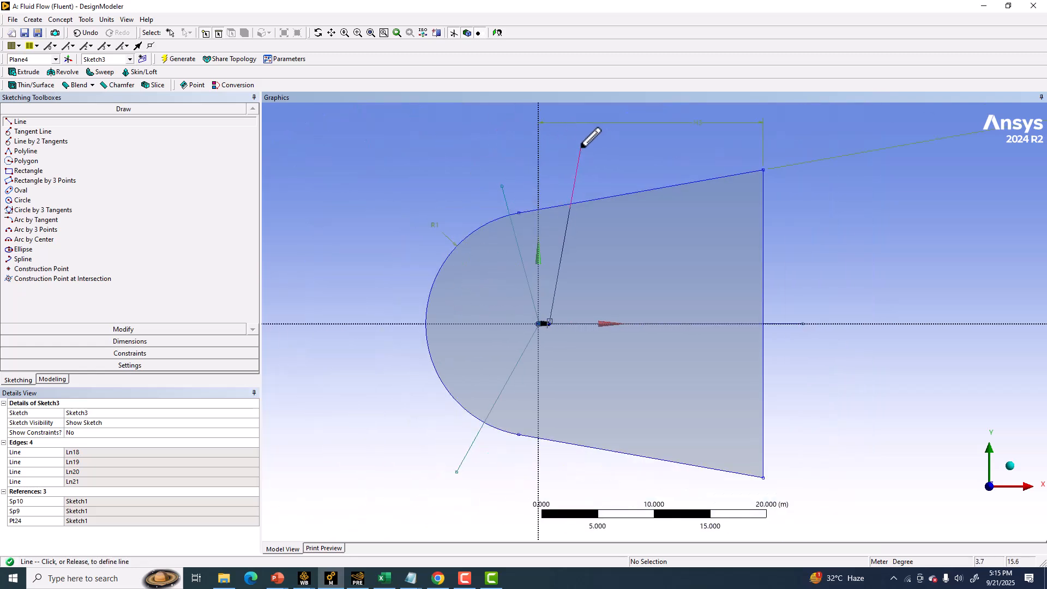
click(581, 147)
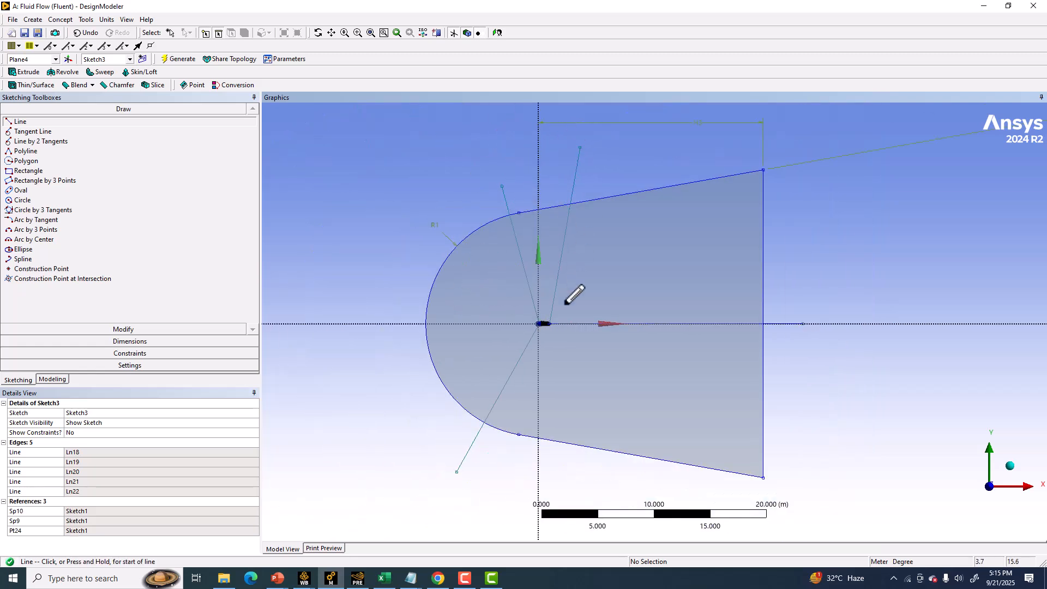
click(579, 497)
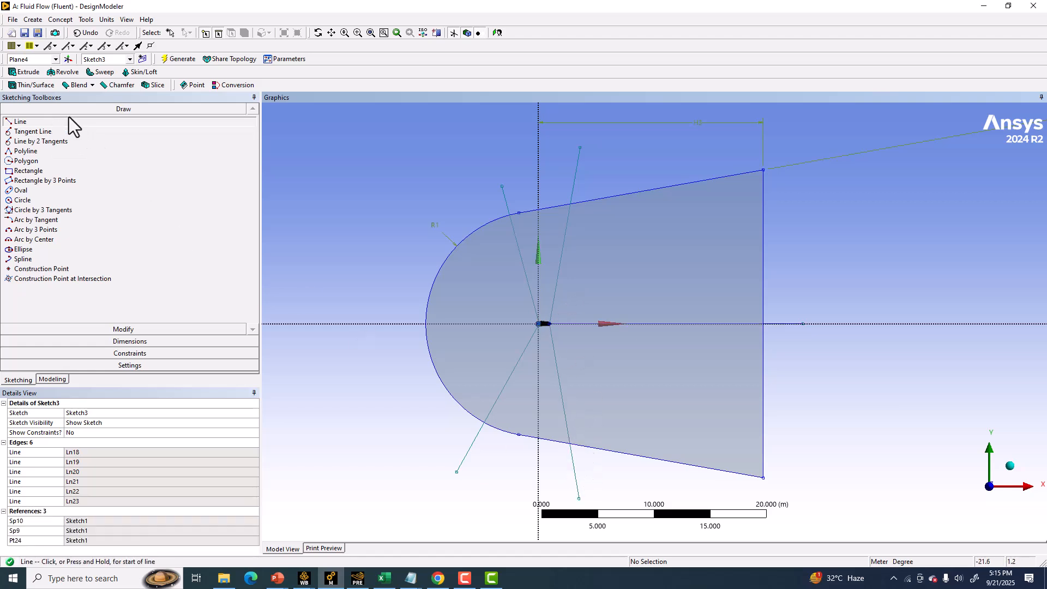
Step: Add an angle dimension between the horizontal wake line and the upper trailing-edge line
click(150, 341)
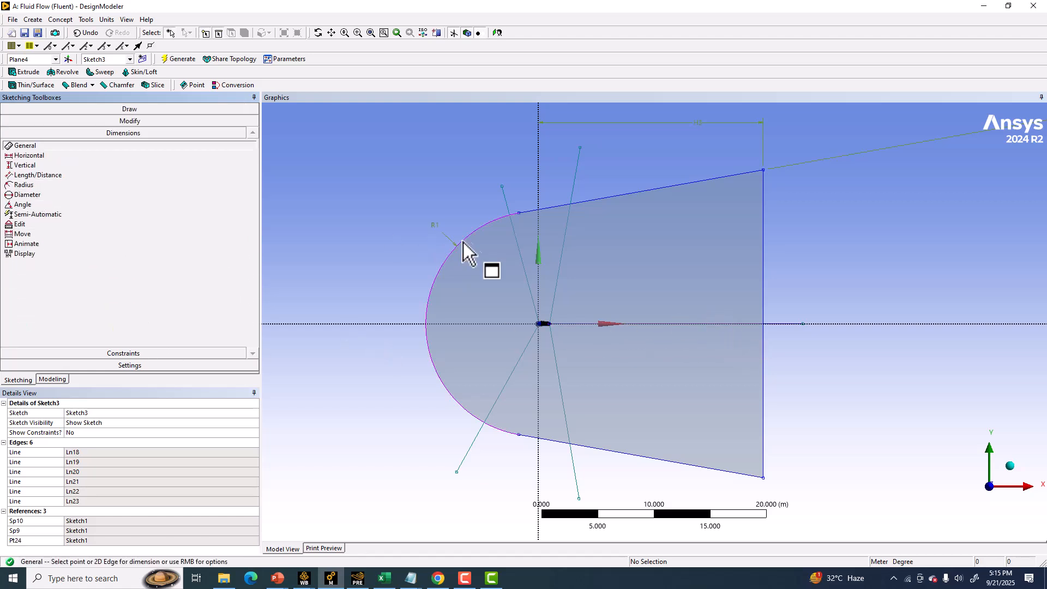
click(22, 205)
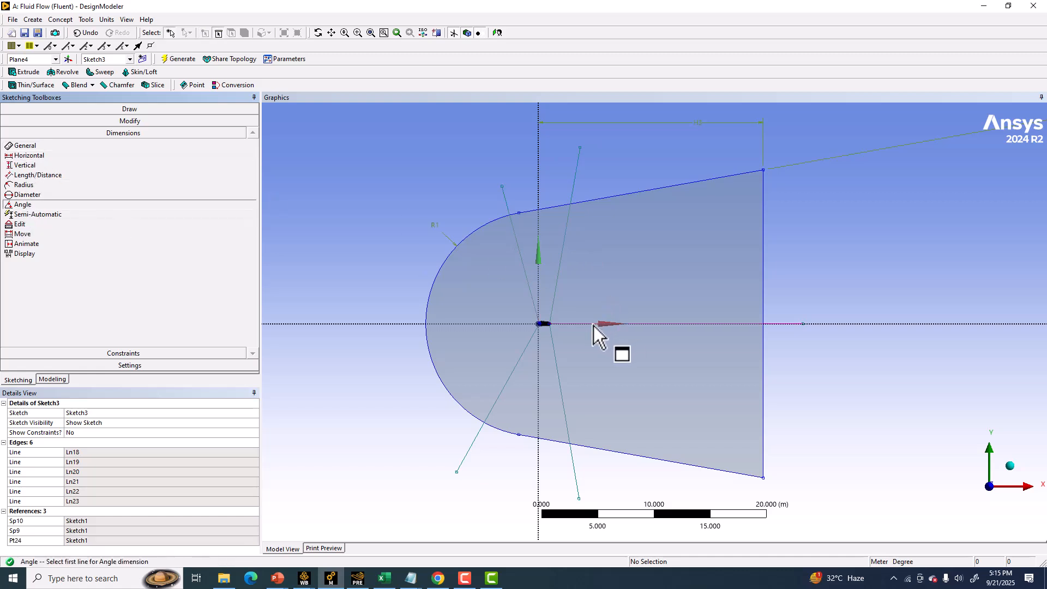
click(593, 326)
click(566, 263)
click(618, 250)
Step: Try an angle dimension between the horizontal wake line and the lower trailing-edge line, and undo it
click(585, 325)
click(557, 360)
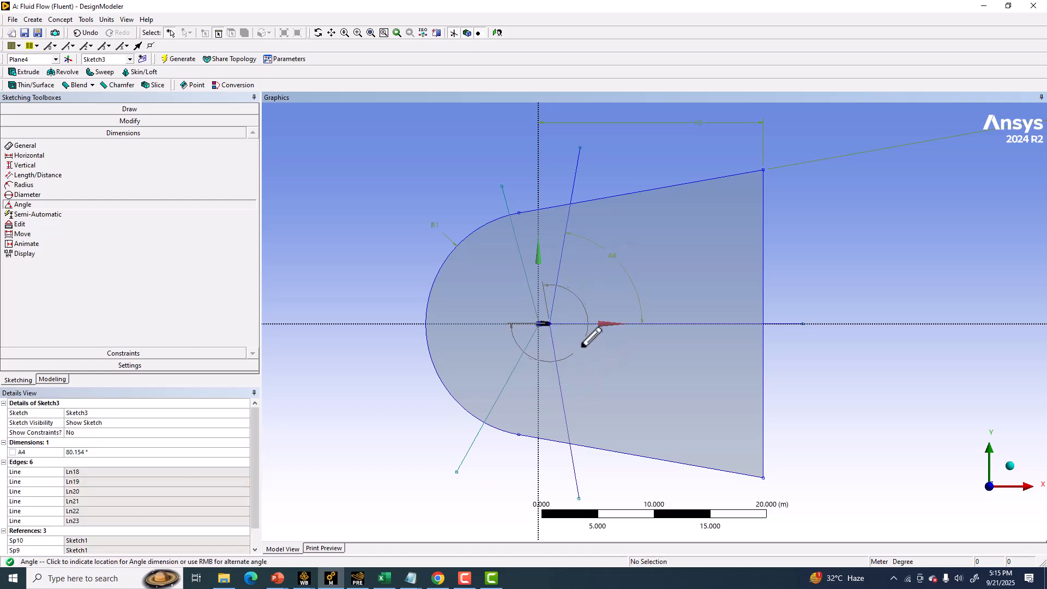
right_click(587, 347)
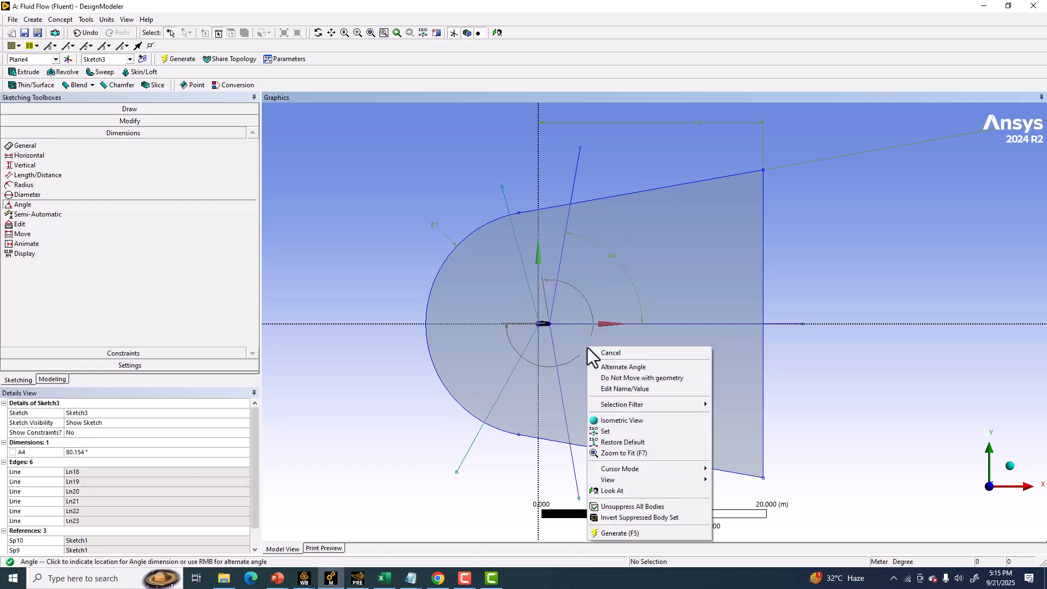
click(339, 203)
key(Escape)
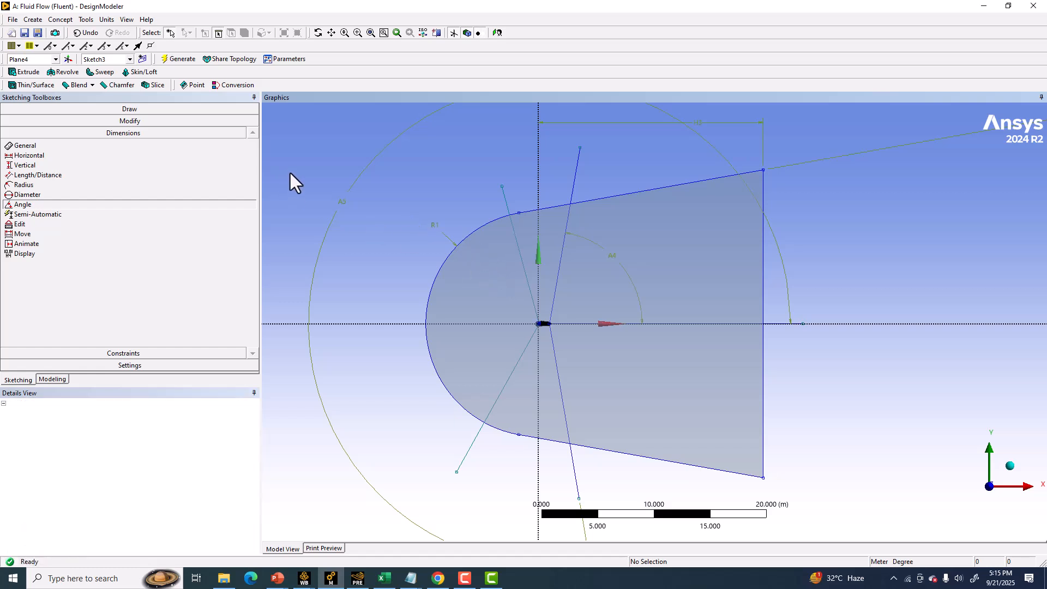
click(79, 33)
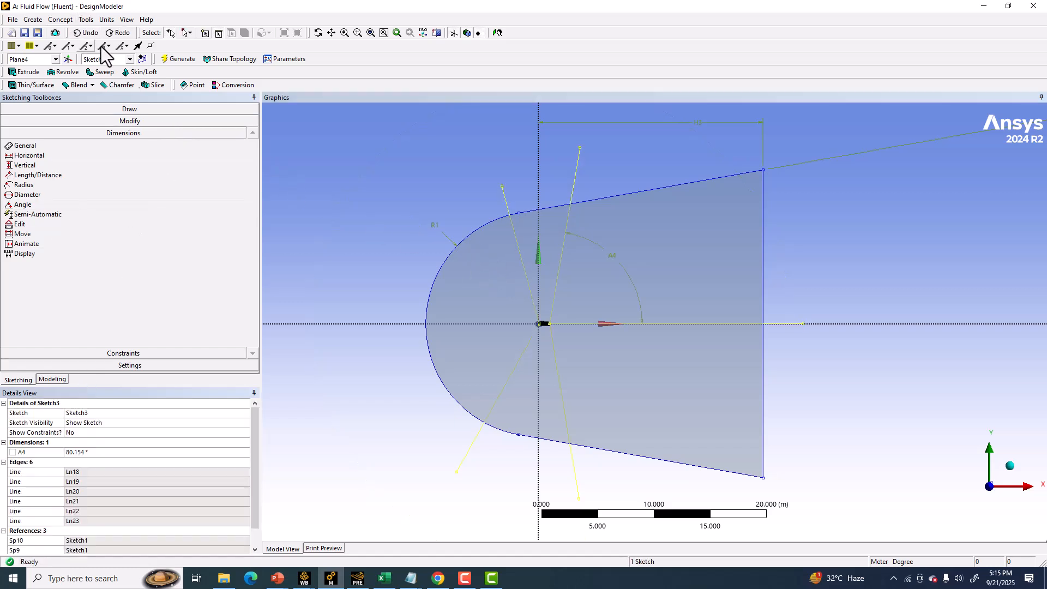
Step: Add an angle dimension between the X axis and the upper nose line, using the alternate angle on the upstream side
click(500, 323)
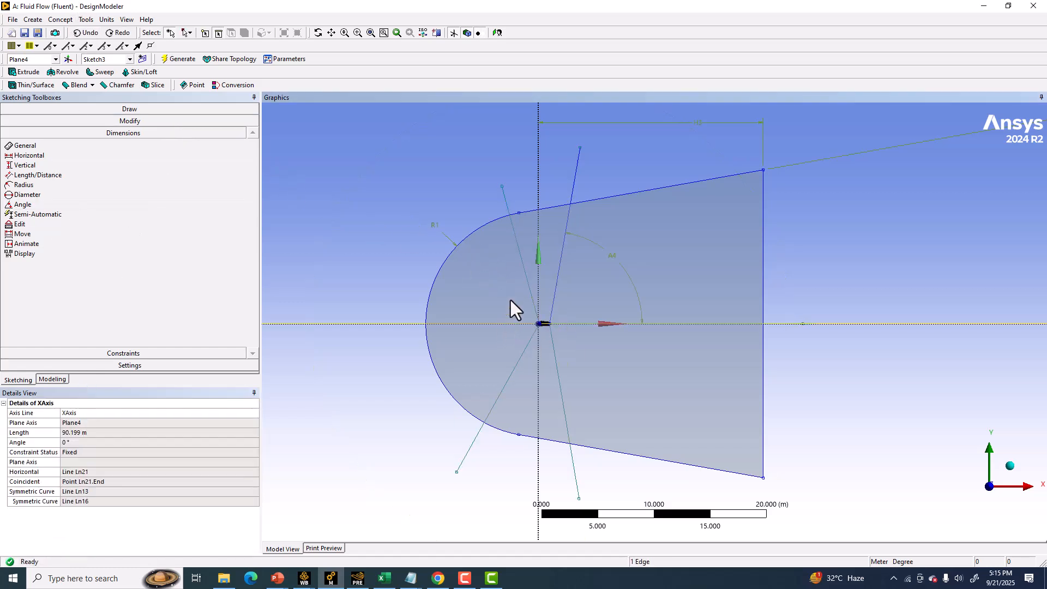
ctrl+click(525, 273)
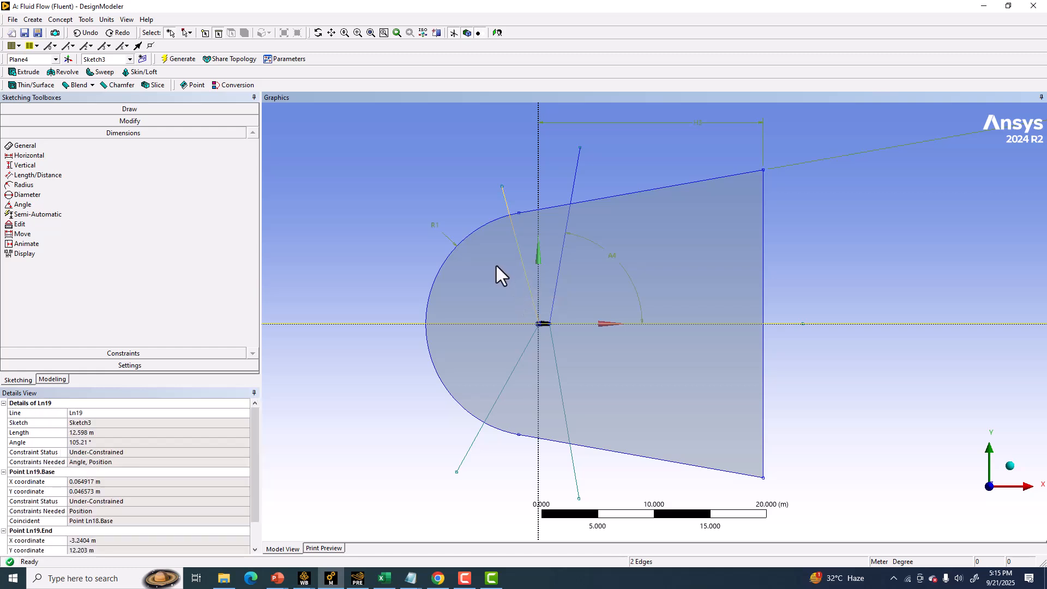
click(25, 205)
click(524, 325)
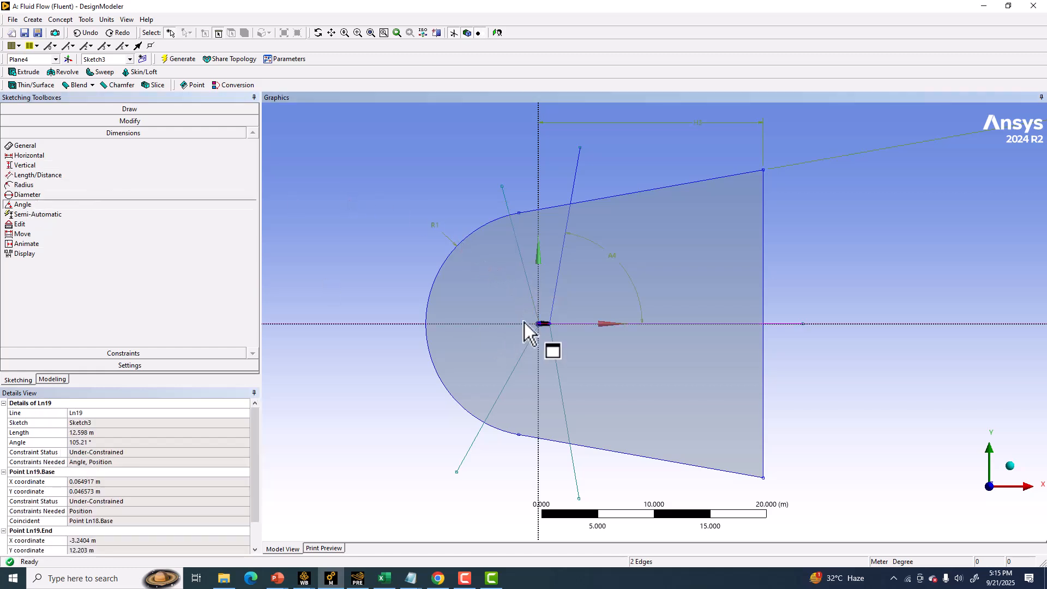
click(527, 282)
right_click(489, 275)
click(502, 293)
right_click(482, 275)
click(496, 294)
right_click(486, 277)
click(502, 299)
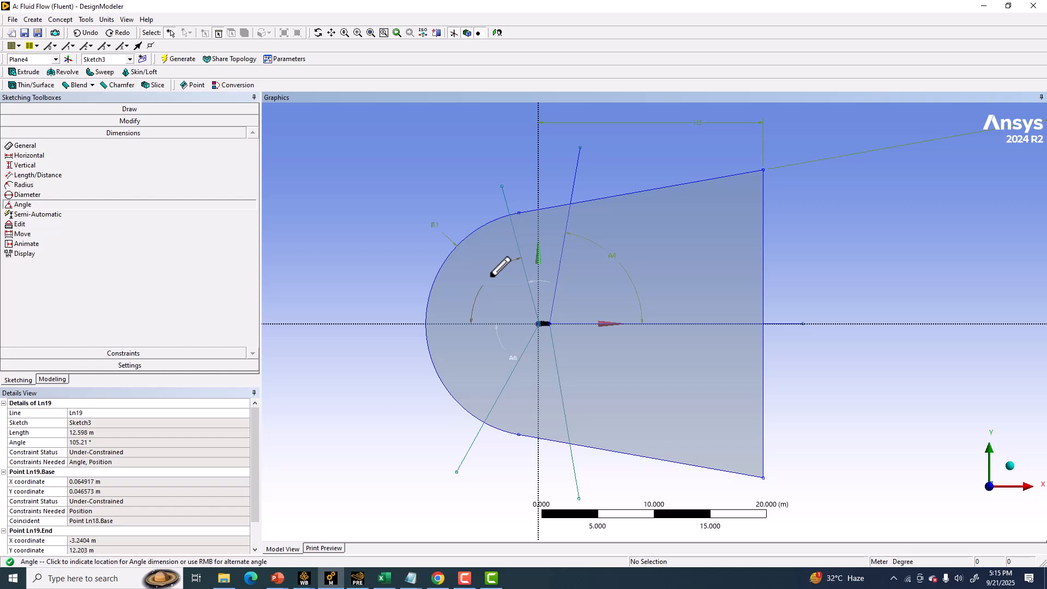
click(484, 277)
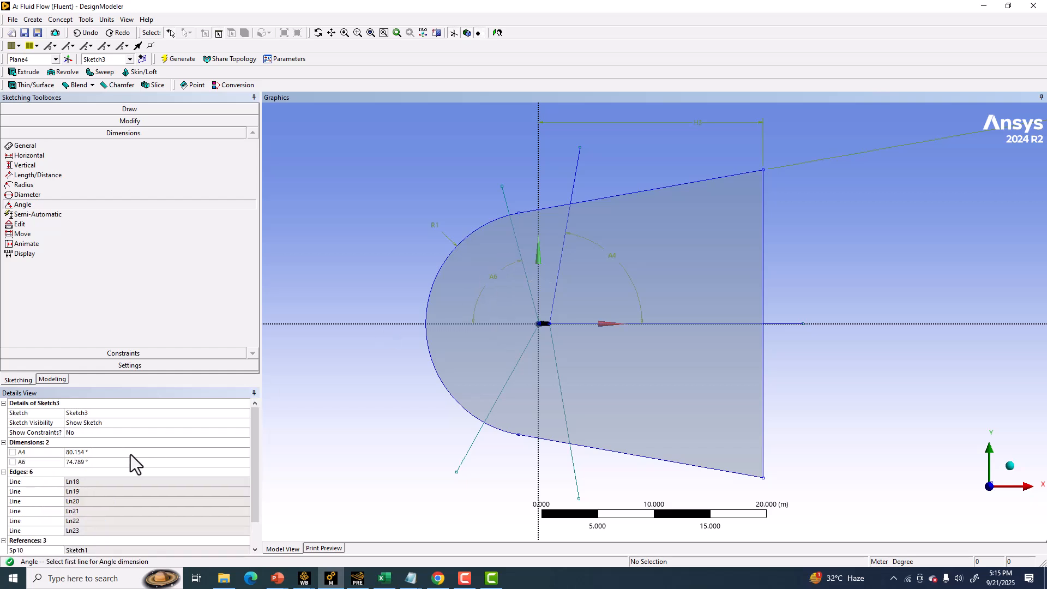
Step: Set the upper nose line's angle to 75° and the upper trailing-edge line's angle to 85°
click(85, 461)
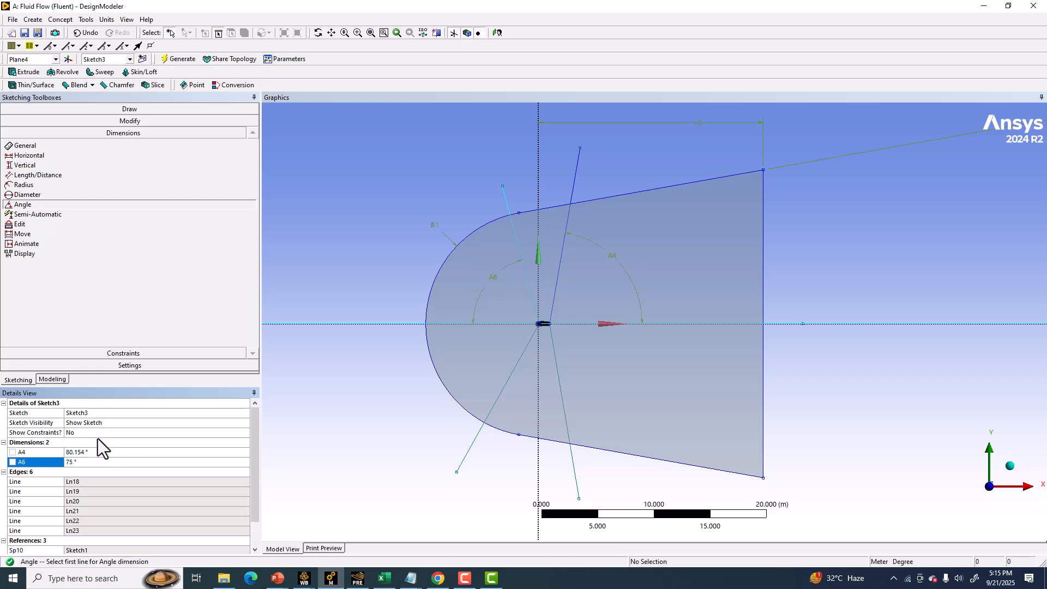
click(93, 452)
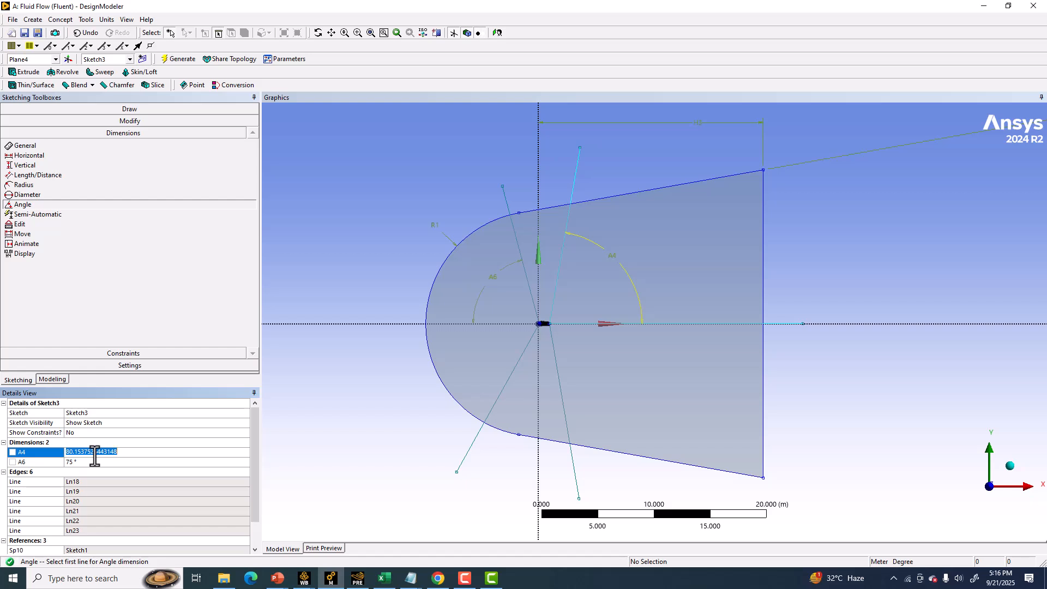
key(Return)
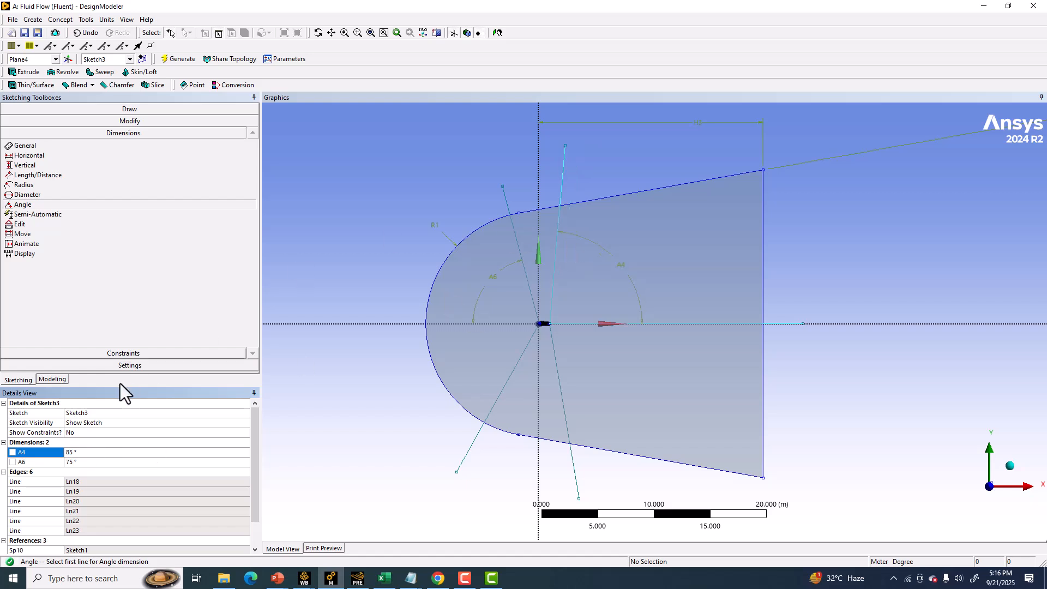
Step: Apply a symmetry constraint to the upper and lower trailing-edge lines about the horizontal wake line
click(124, 352)
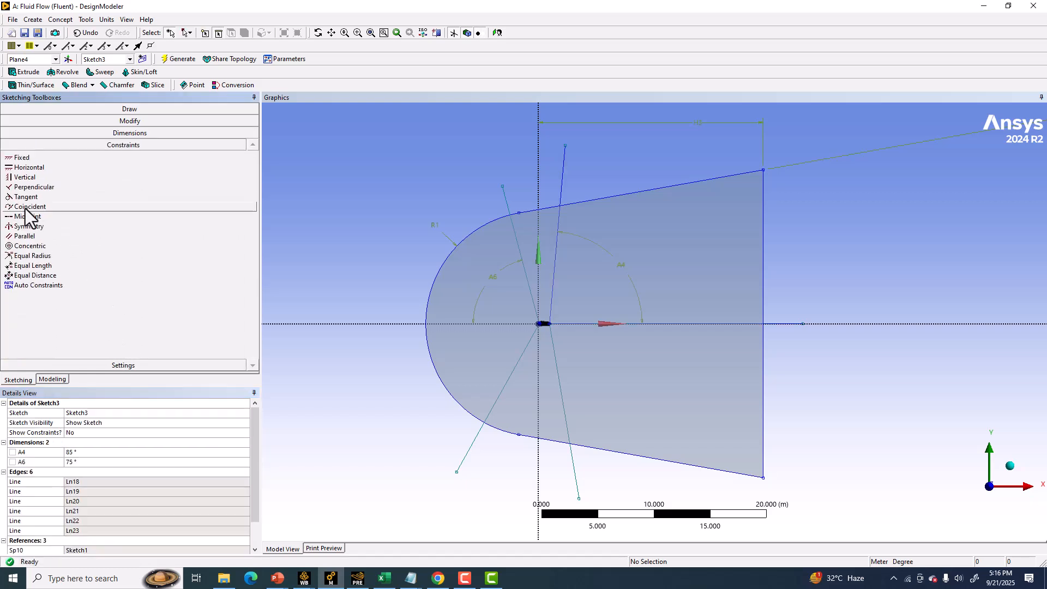
click(29, 226)
click(574, 324)
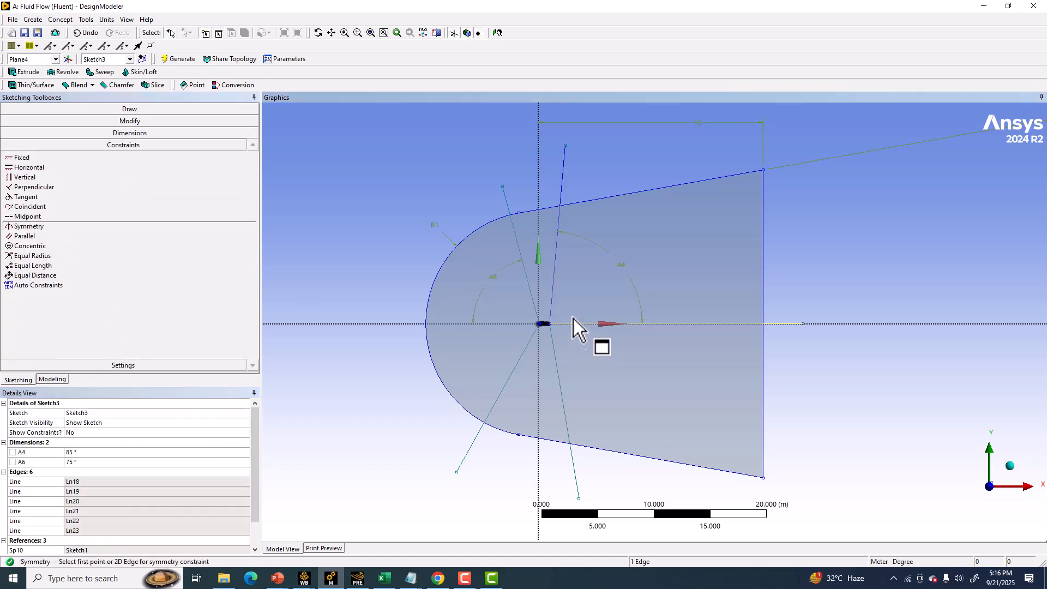
click(553, 297)
click(557, 357)
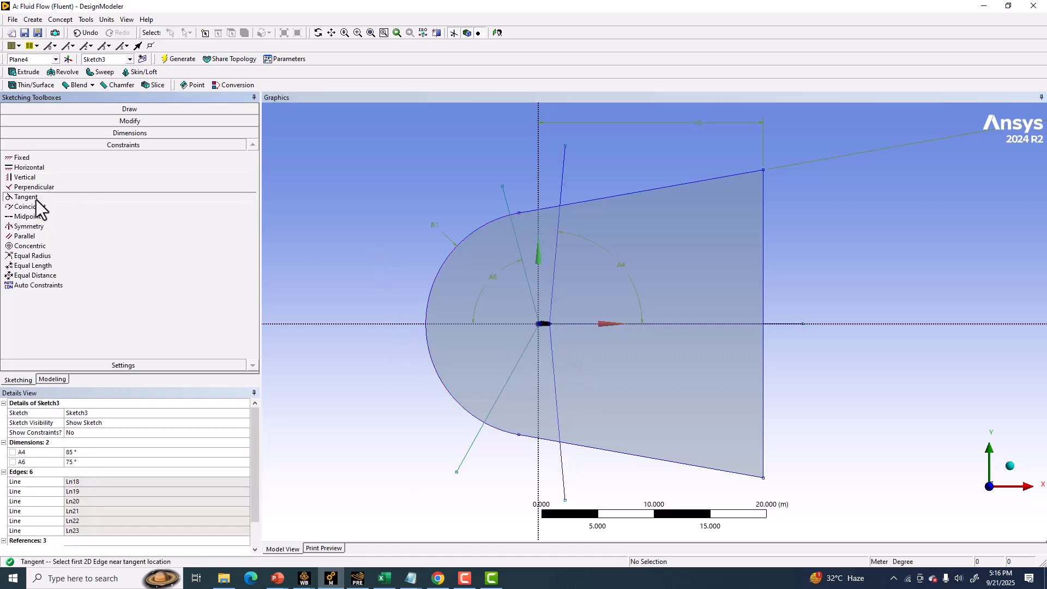
Step: Try a symmetry constraint on the upper and lower nose lines about the X axis, and undo it
click(28, 226)
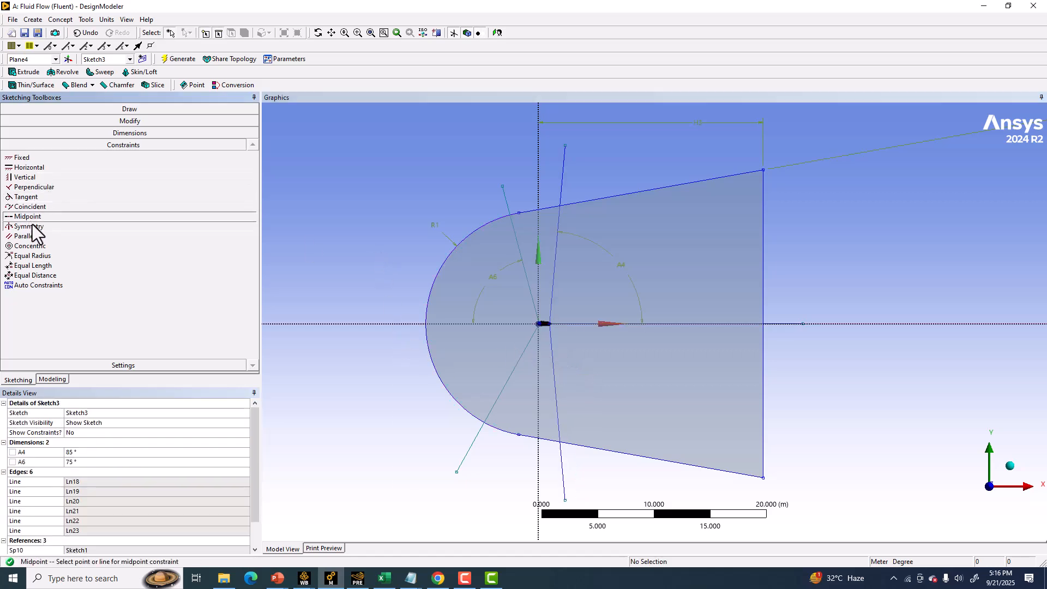
click(507, 323)
click(528, 292)
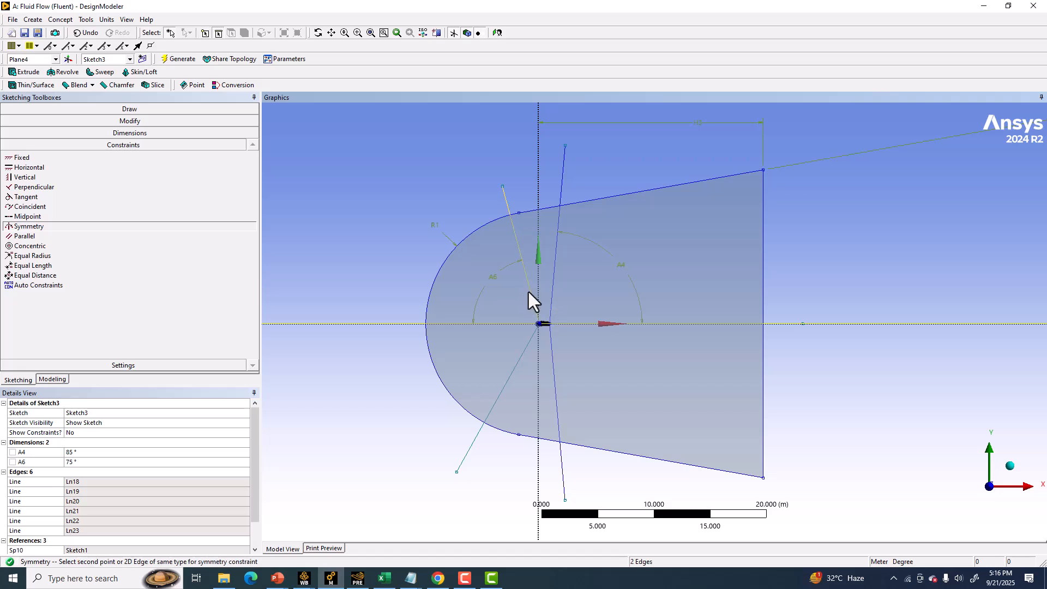
click(521, 352)
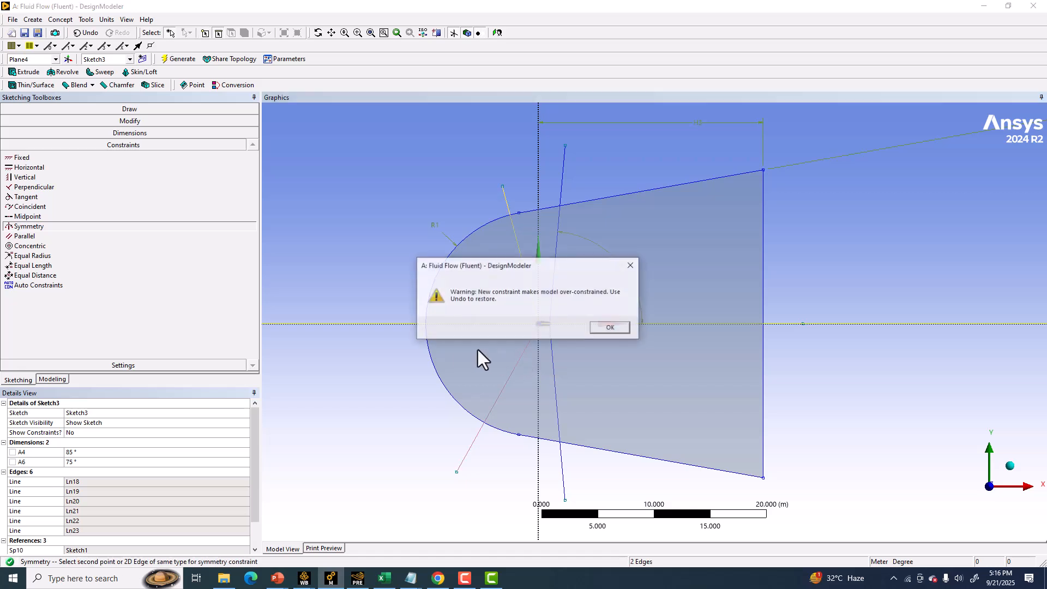
click(617, 327)
click(82, 33)
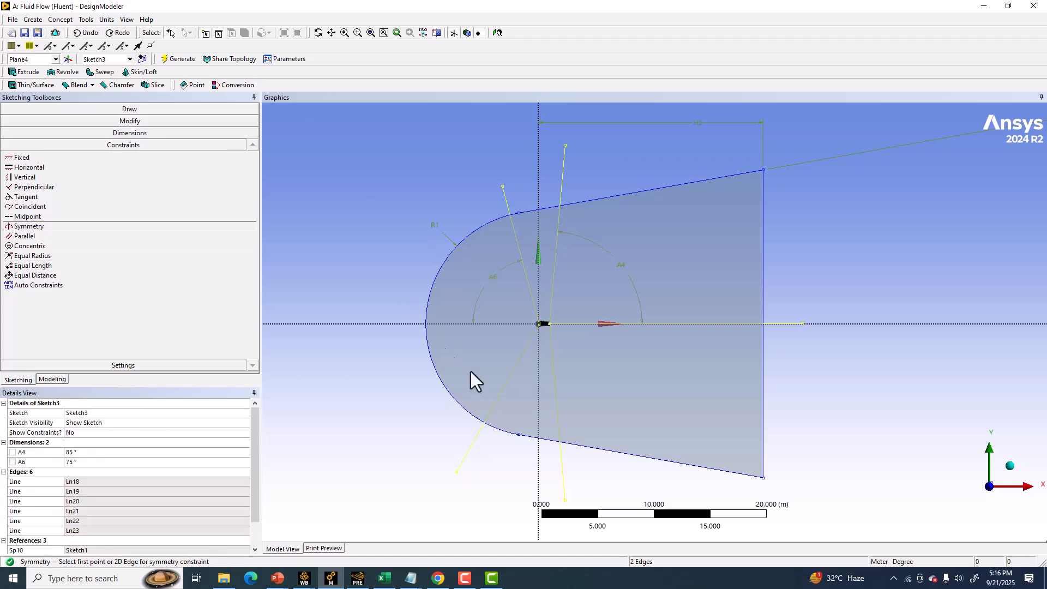
click(509, 371)
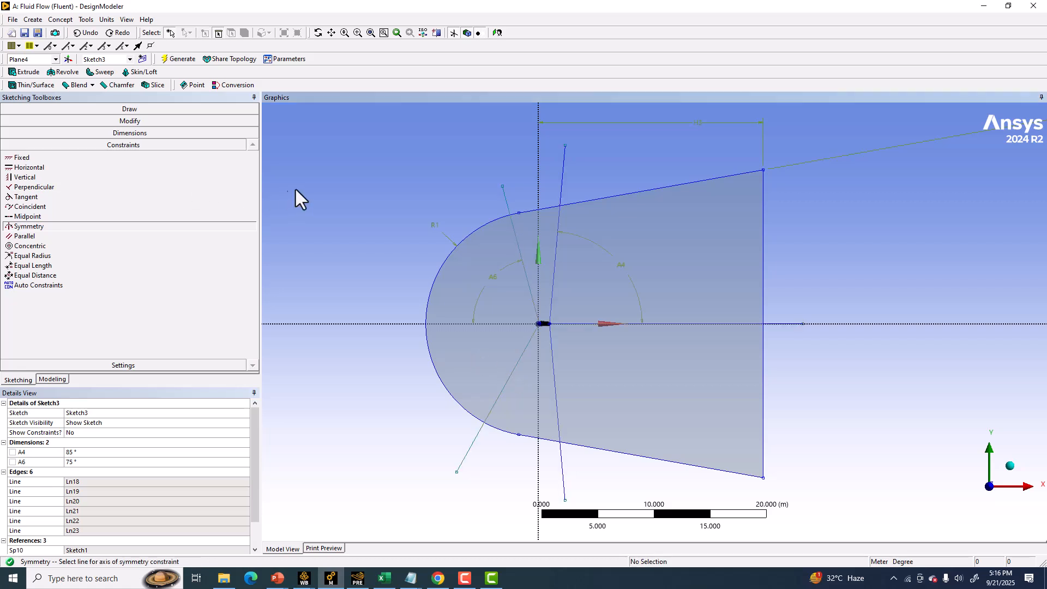
Step: Delete the lower nose line running from the airfoil's leading edge down past the domain boundary
click(134, 108)
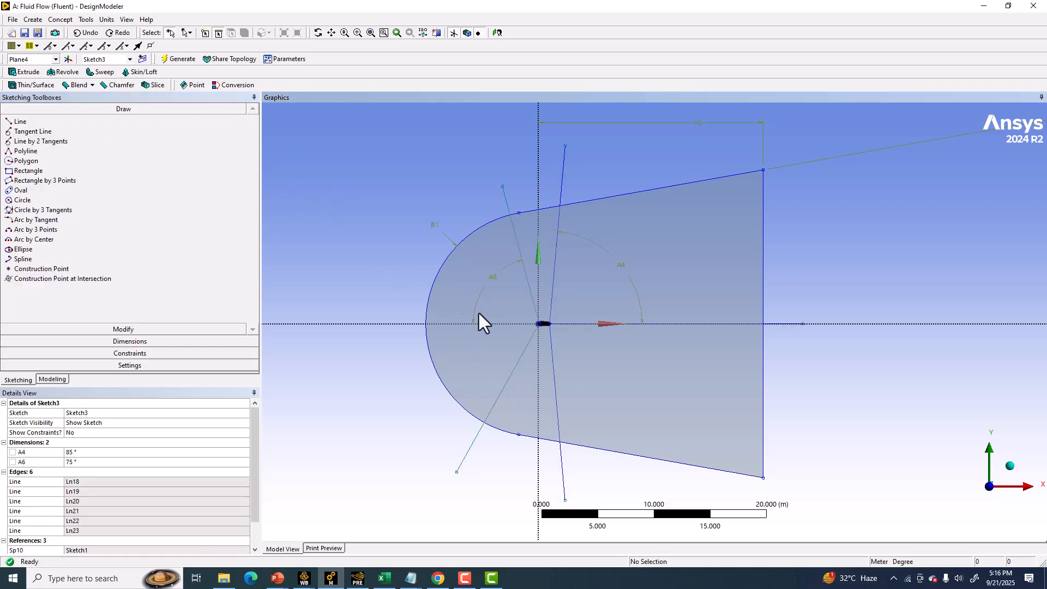
click(519, 357)
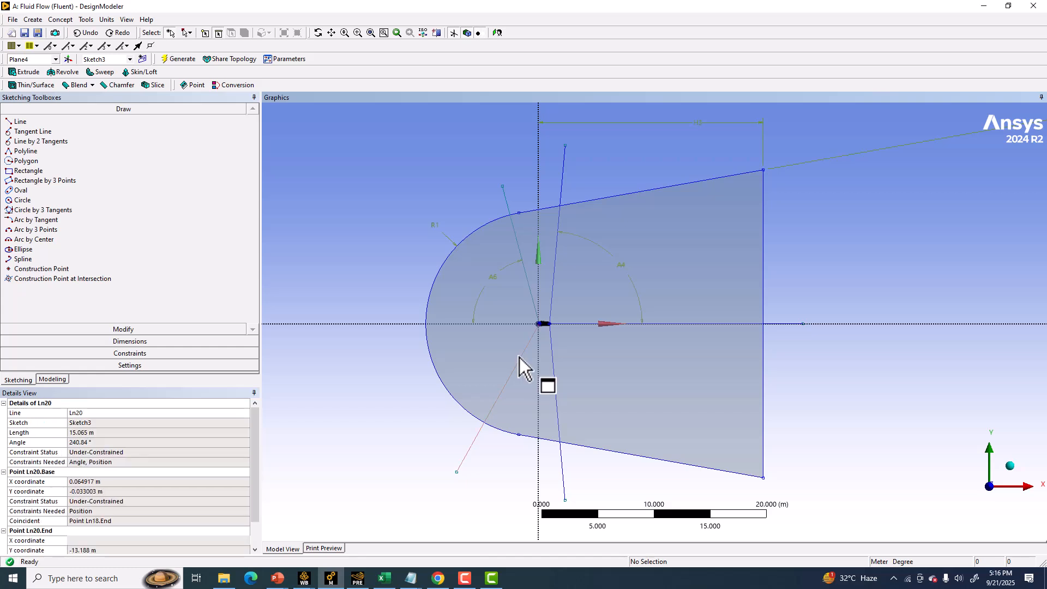
key(Delete)
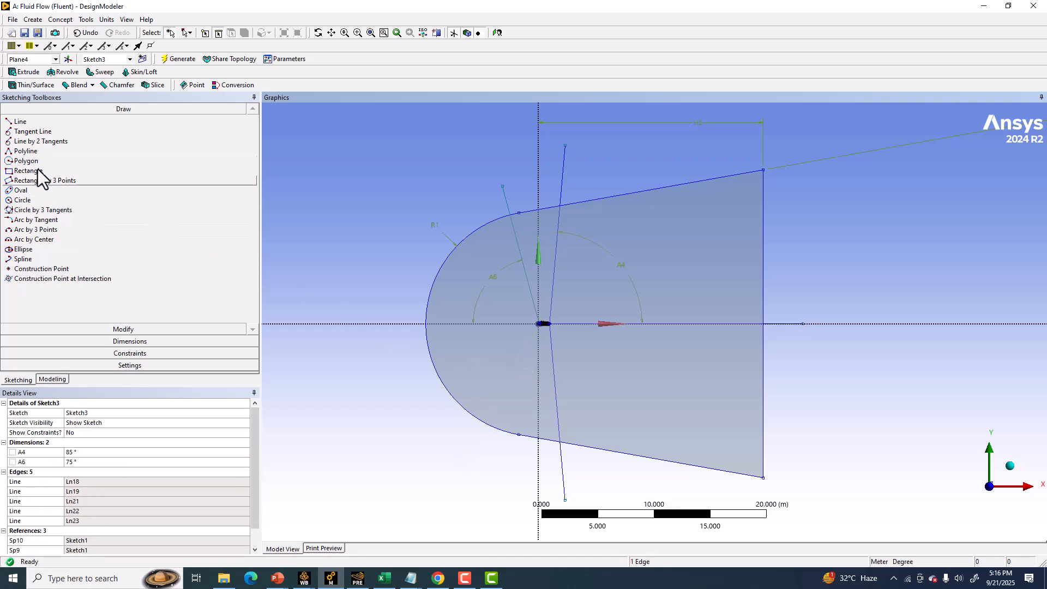
Step: Draw a slanted line from the lower end of the short vertical nose line to a point below and upstream of the domain arc
click(25, 123)
scroll(370, 331, up, 5)
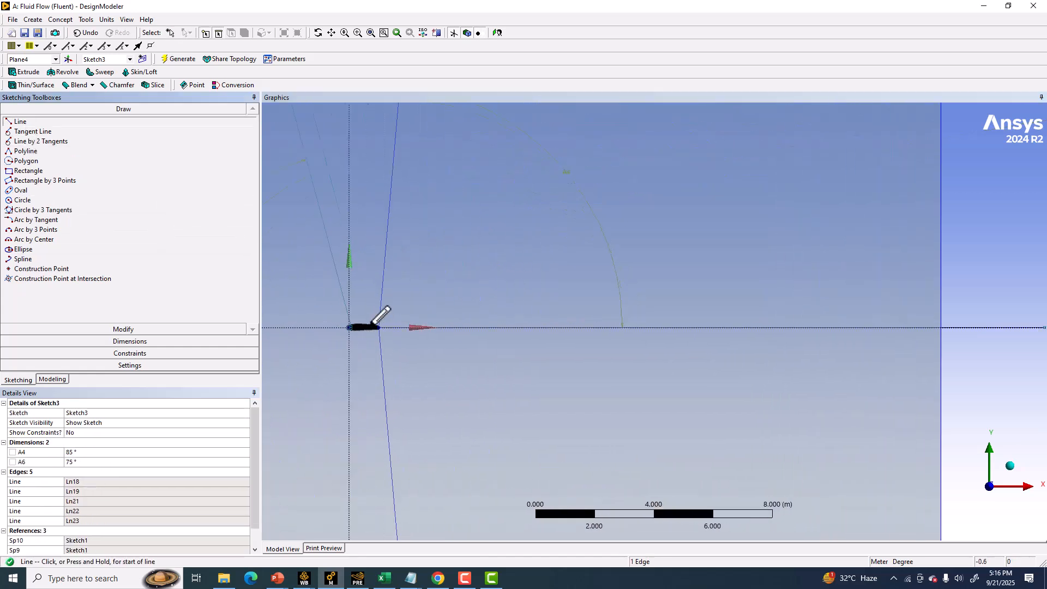
ctrl+middle_drag(495, 262, 561, 237)
scroll(533, 267, up, 3)
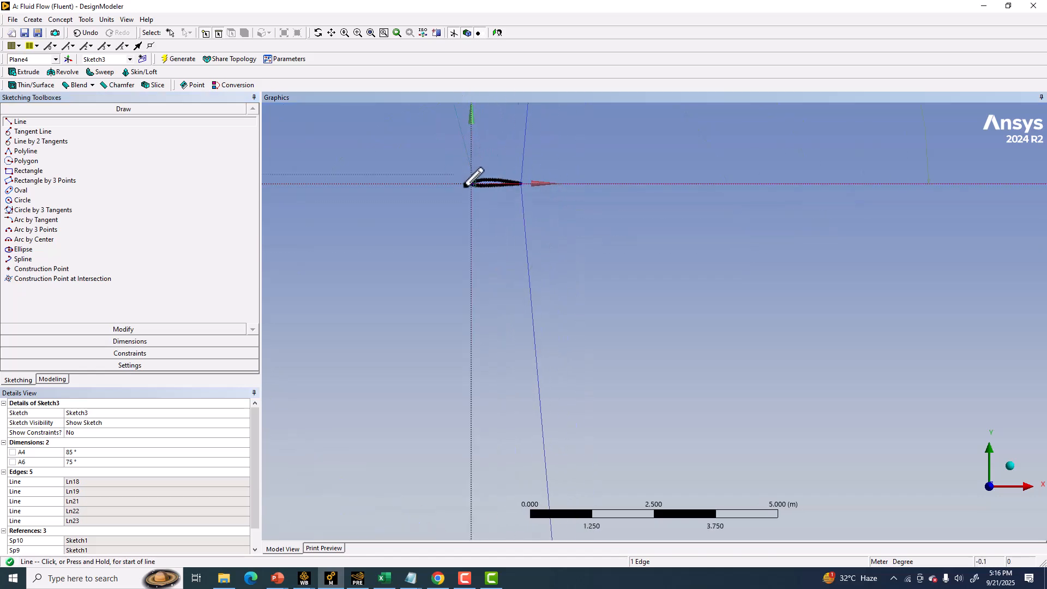
scroll(462, 187, up, 3)
ctrl+middle_drag(439, 157, 555, 280)
scroll(549, 257, up, 3)
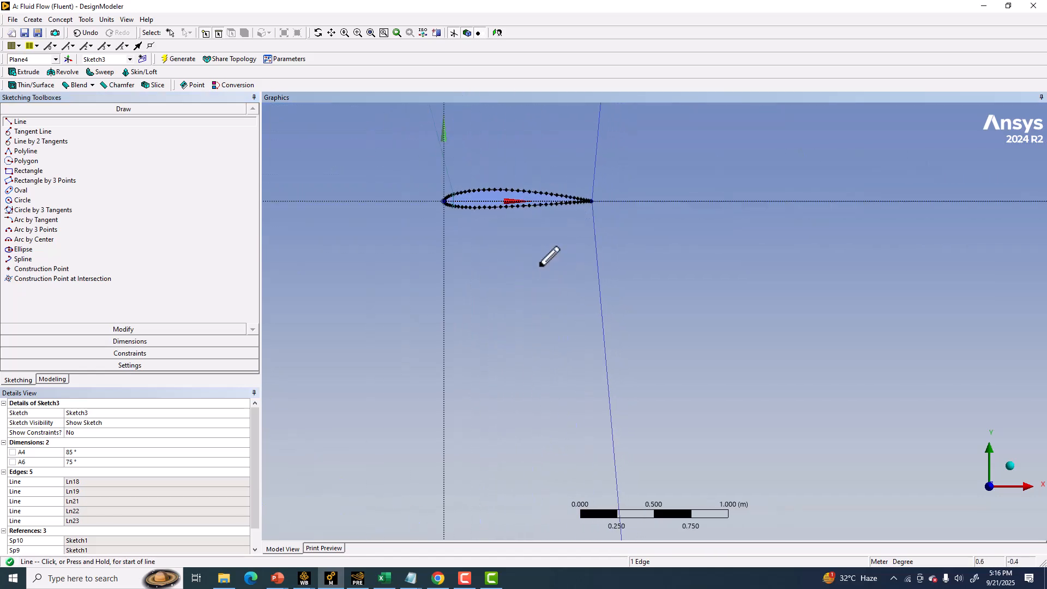
click(460, 205)
scroll(477, 317, down, 5)
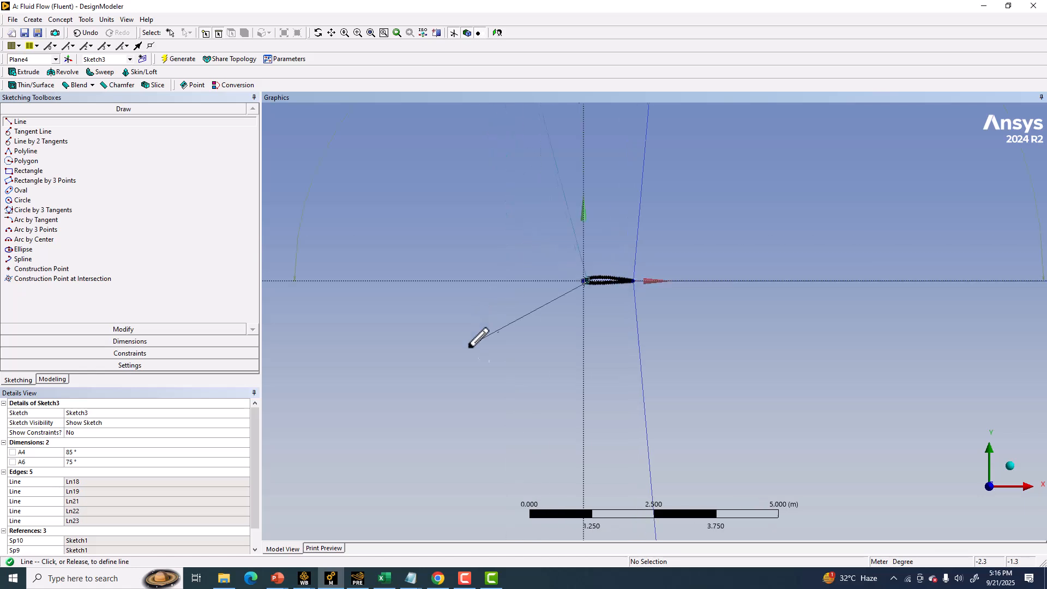
scroll(522, 440, down, 6)
ctrl+middle_drag(530, 434, 471, 373)
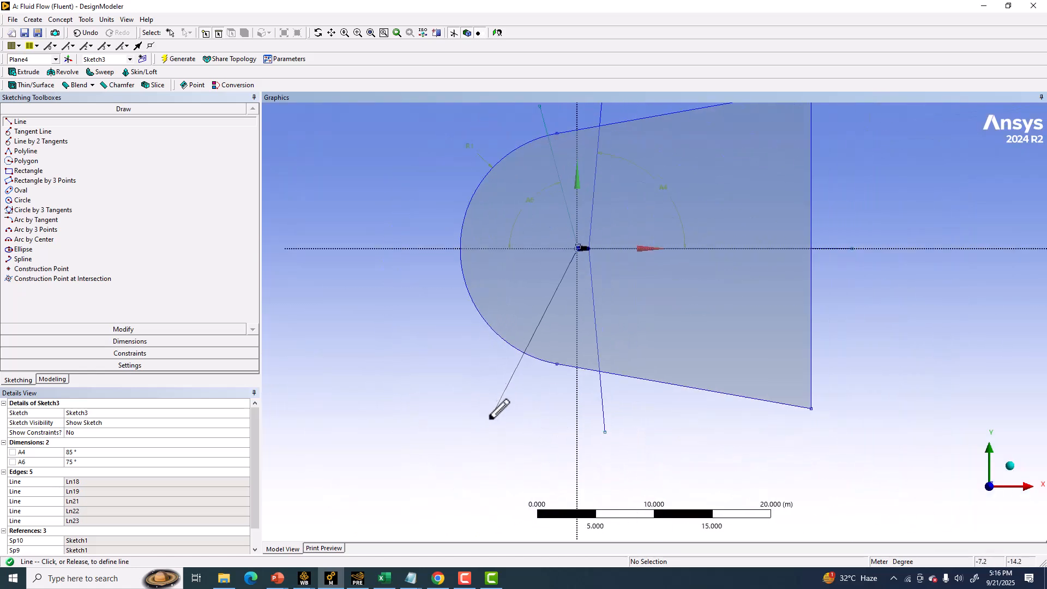
click(445, 432)
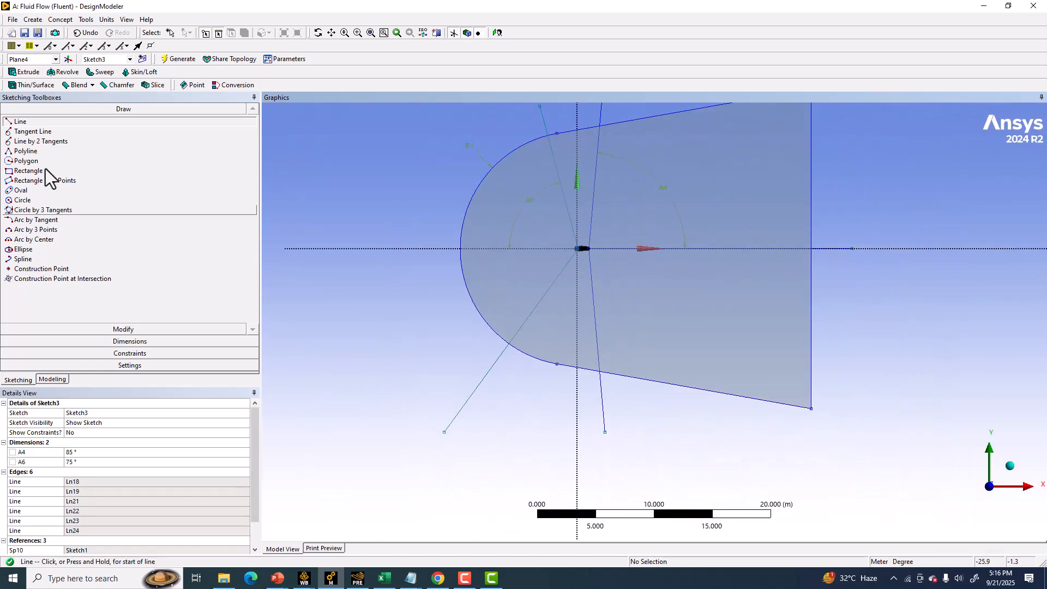
Step: Try a symmetry constraint on the upper nose line and the redrawn lower line about the X axis, and undo back to before that line
click(112, 352)
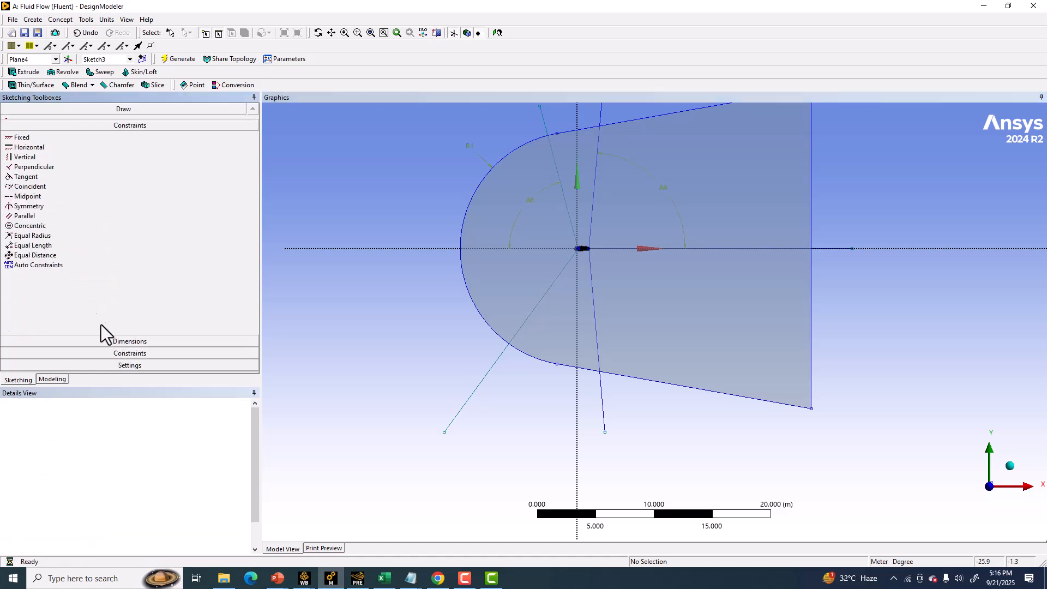
click(35, 229)
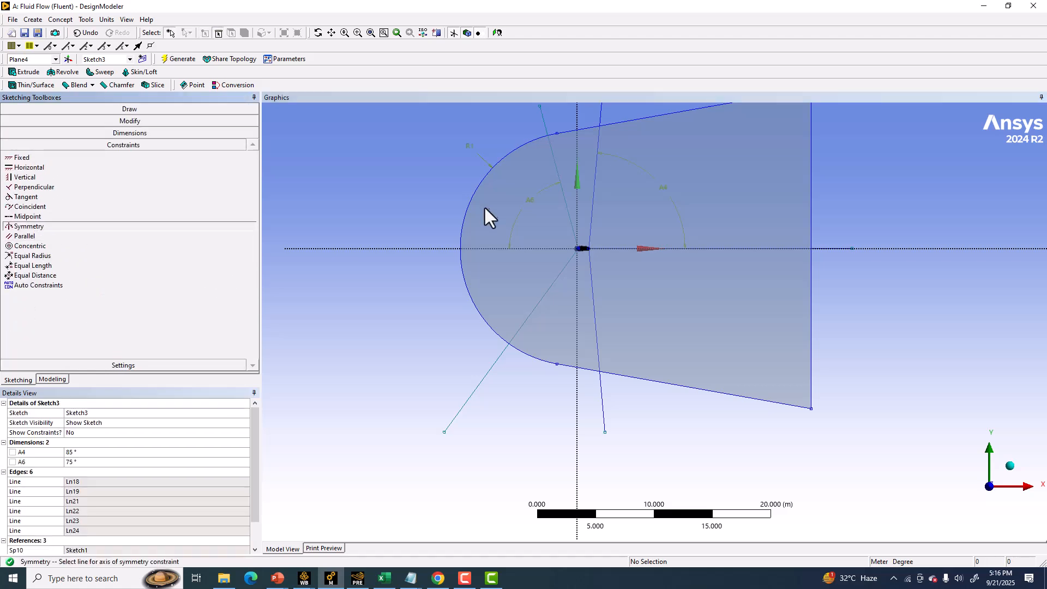
scroll(540, 241, down, 2)
click(536, 268)
click(577, 194)
click(570, 307)
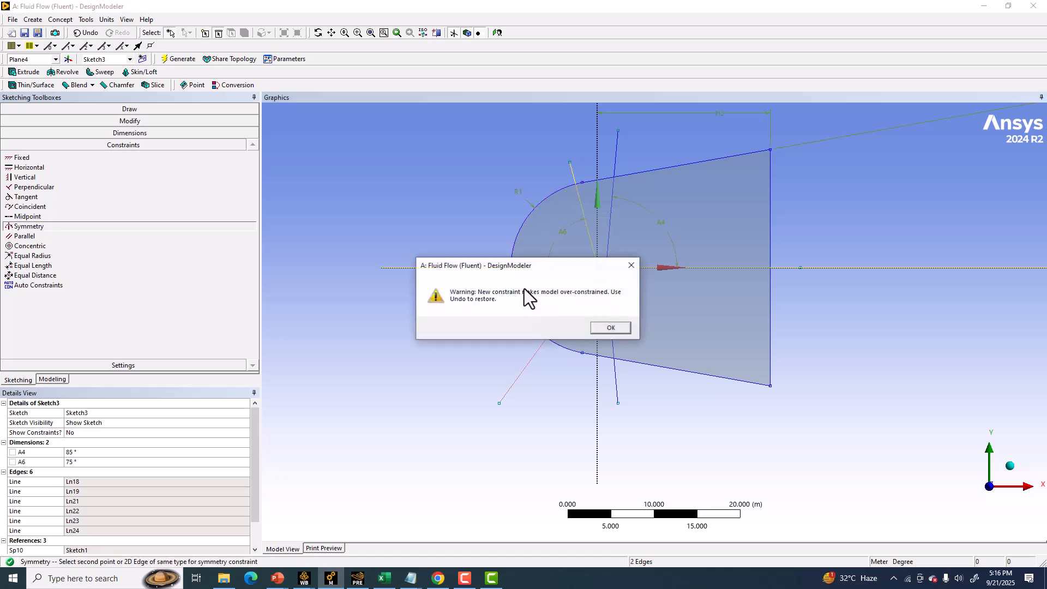
click(610, 328)
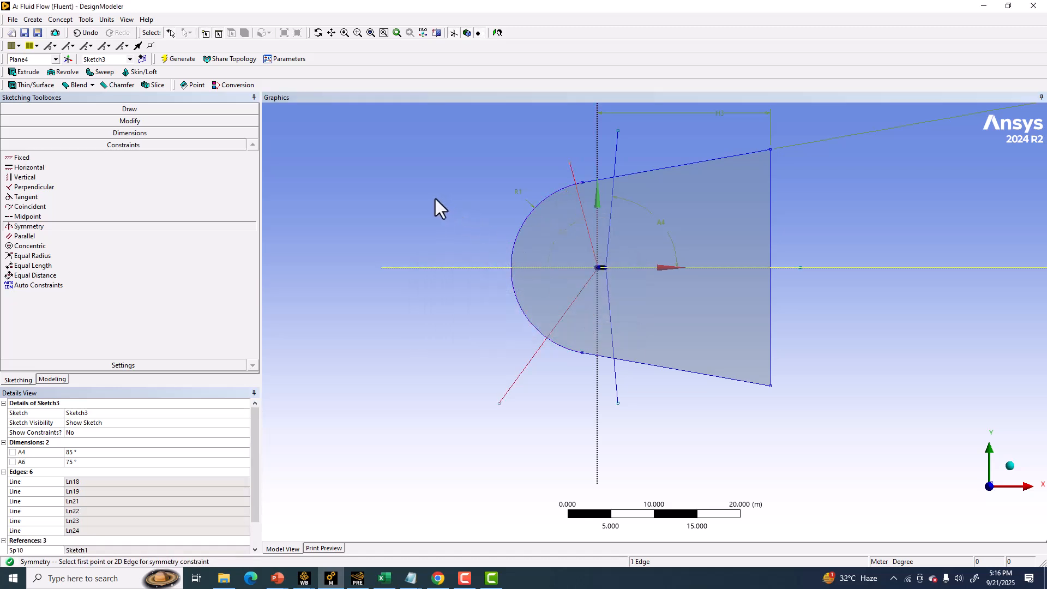
click(81, 461)
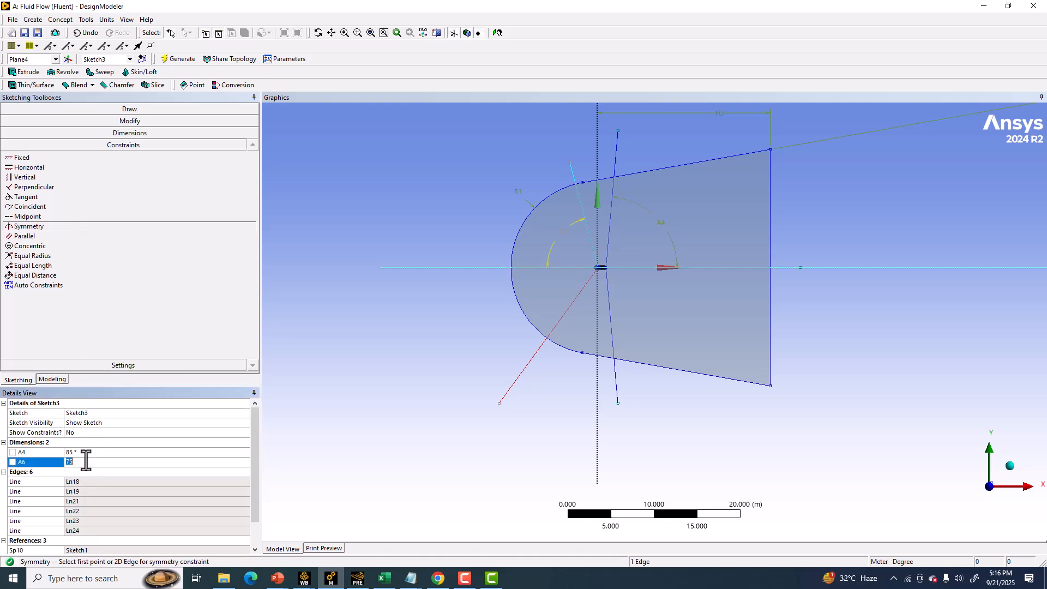
scroll(88, 461, down, 1)
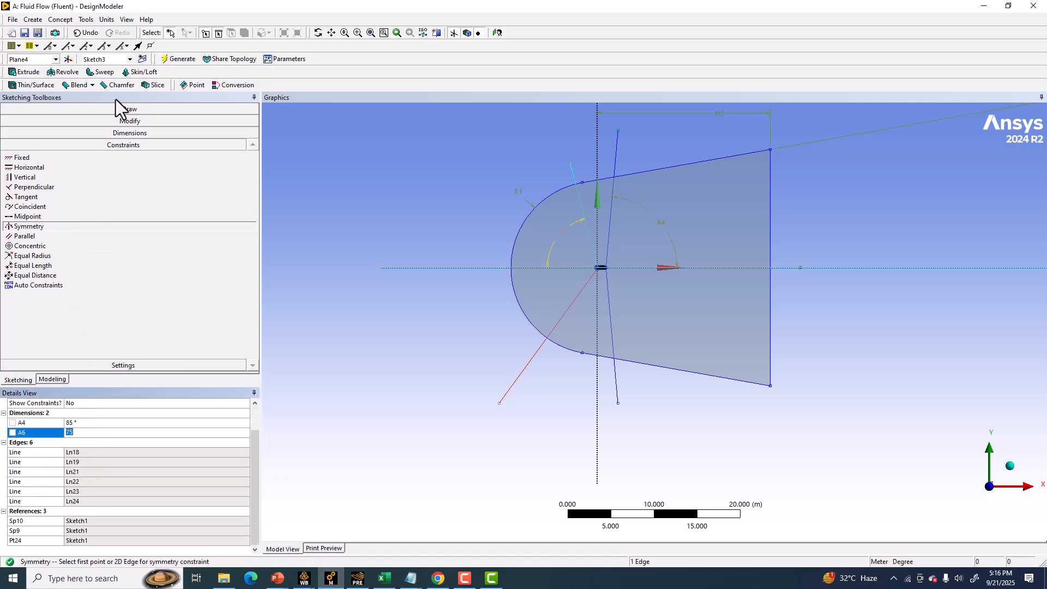
click(87, 32)
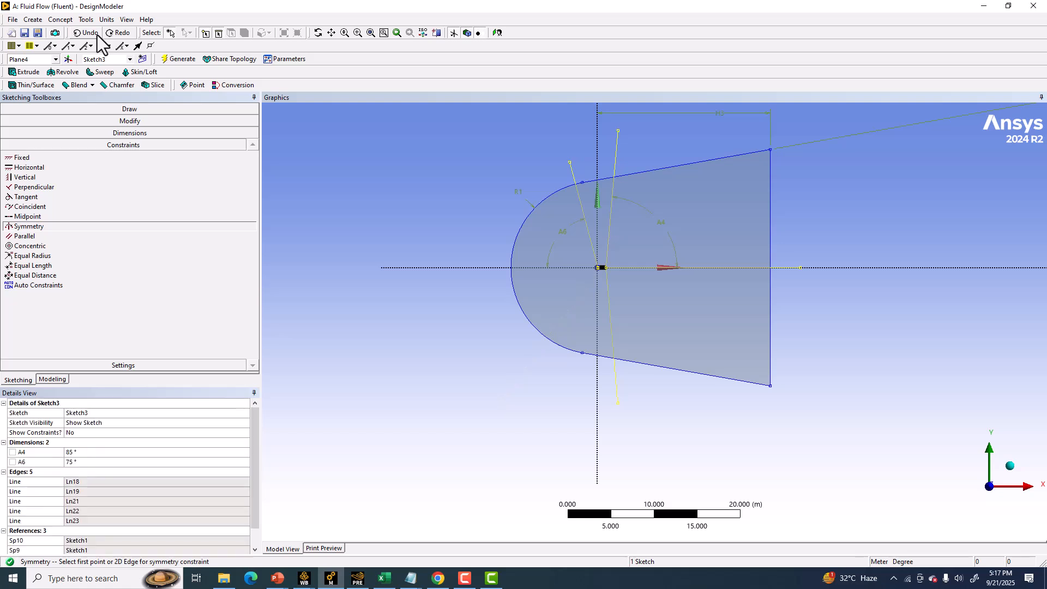
Step: Redraw the lower nose line from the lower end of the short vertical line in the airfoil nose to outside the domain, at a steep slant
scroll(479, 245, up, 6)
mouse_move(439, 201)
ctrl+middle_down()
mouse_move(575, 405)
mouse_move(592, 317)
mouse_move(627, 278)
ctrl+middle_up()
scroll(575, 406, up, 7)
scroll(618, 313, up, 4)
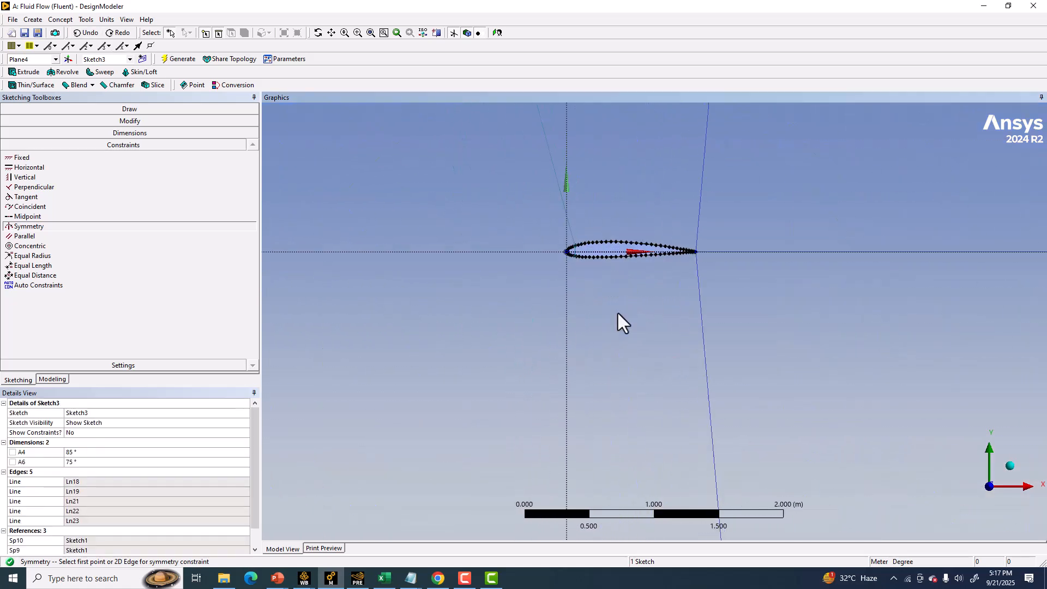
click(31, 284)
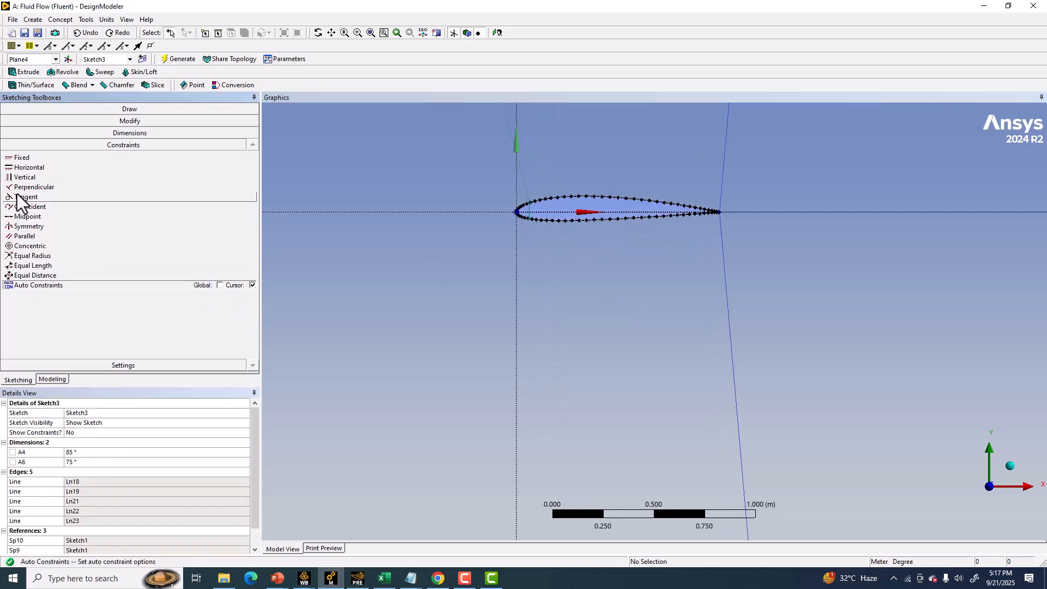
click(124, 108)
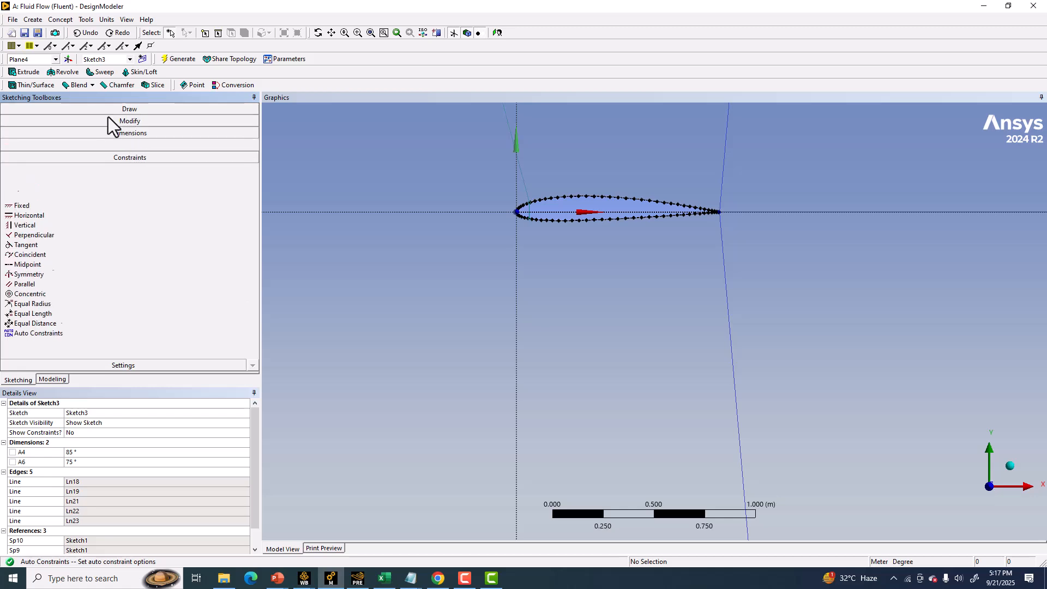
click(20, 121)
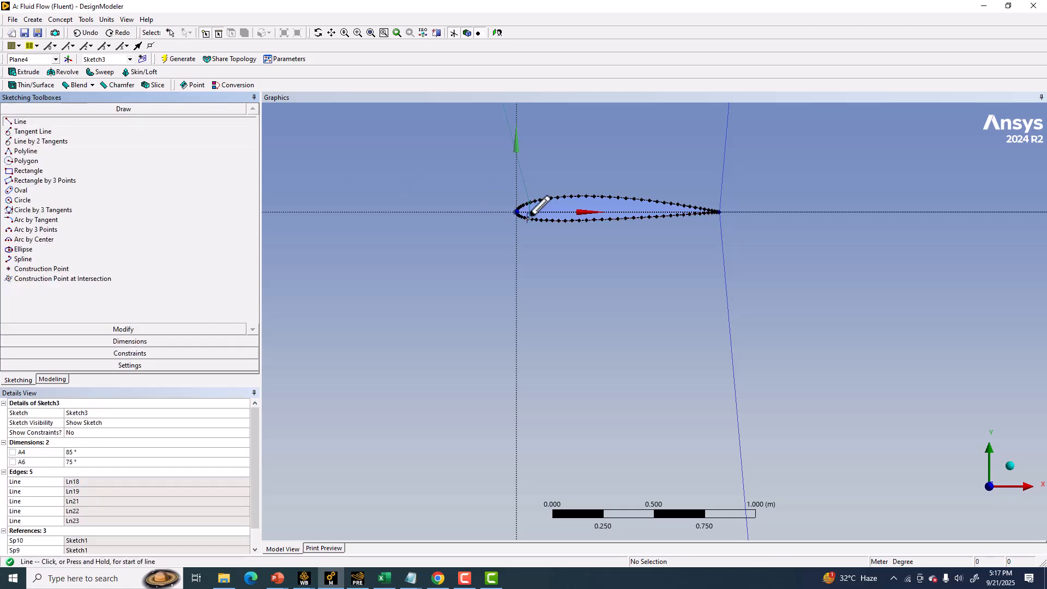
scroll(528, 214, up, 7)
ctrl+middle_drag(488, 245, 619, 431)
scroll(424, 260, up, 7)
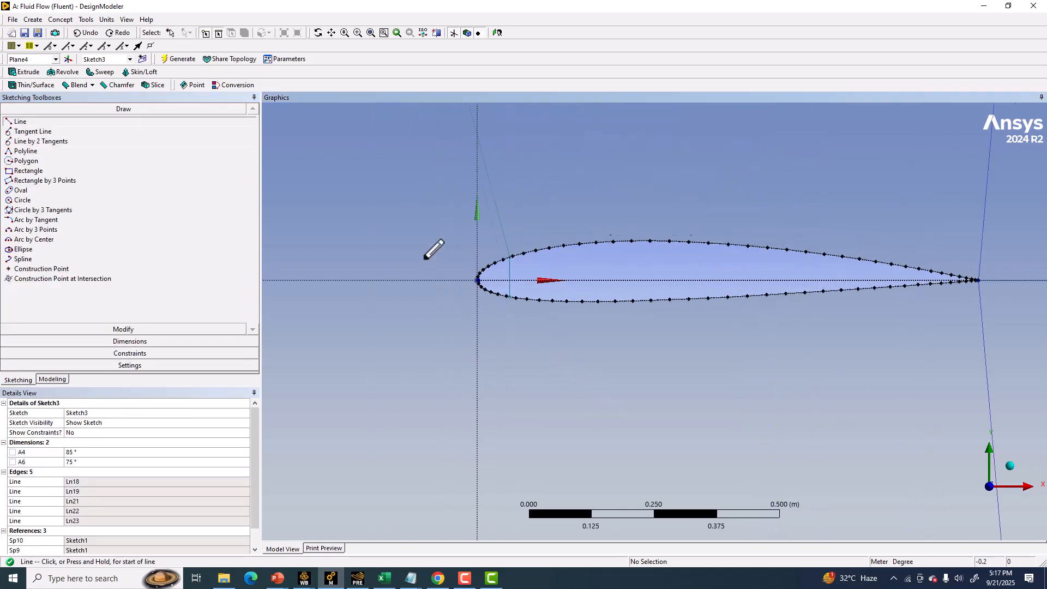
scroll(428, 259, up, 1)
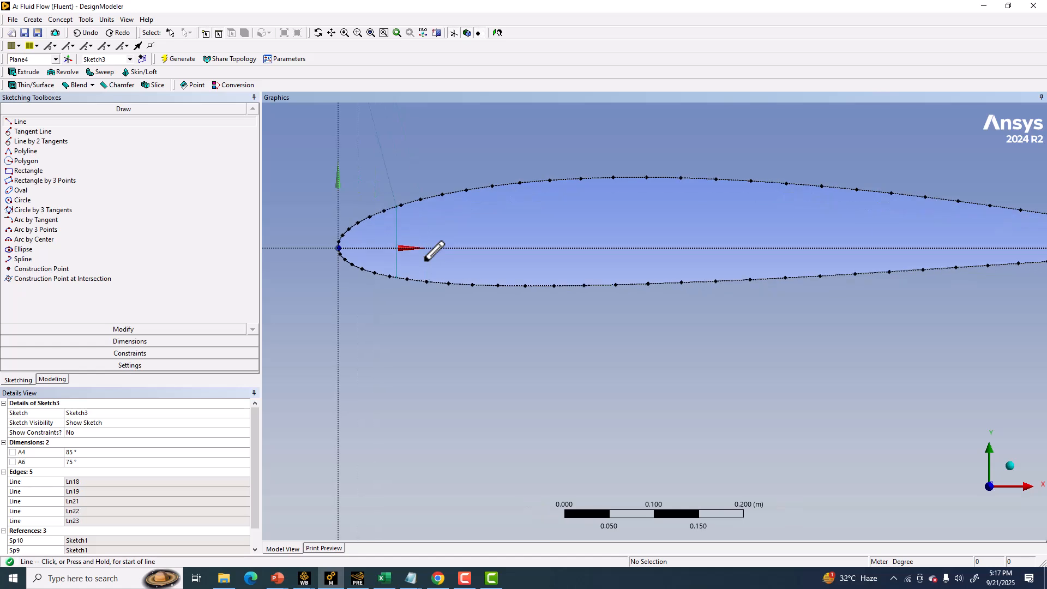
click(396, 277)
scroll(398, 320, down, 5)
scroll(540, 387, down, 10)
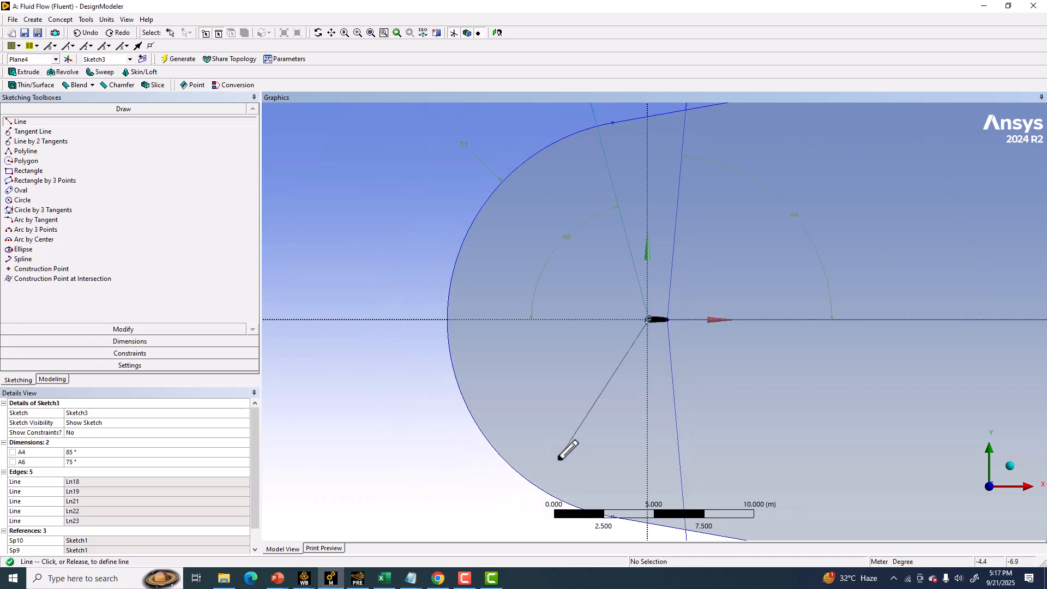
ctrl+middle_drag(559, 460, 502, 316)
click(507, 481)
Step: Set Show Constraints? to Yes for Sketch3
scroll(193, 486, down, 1)
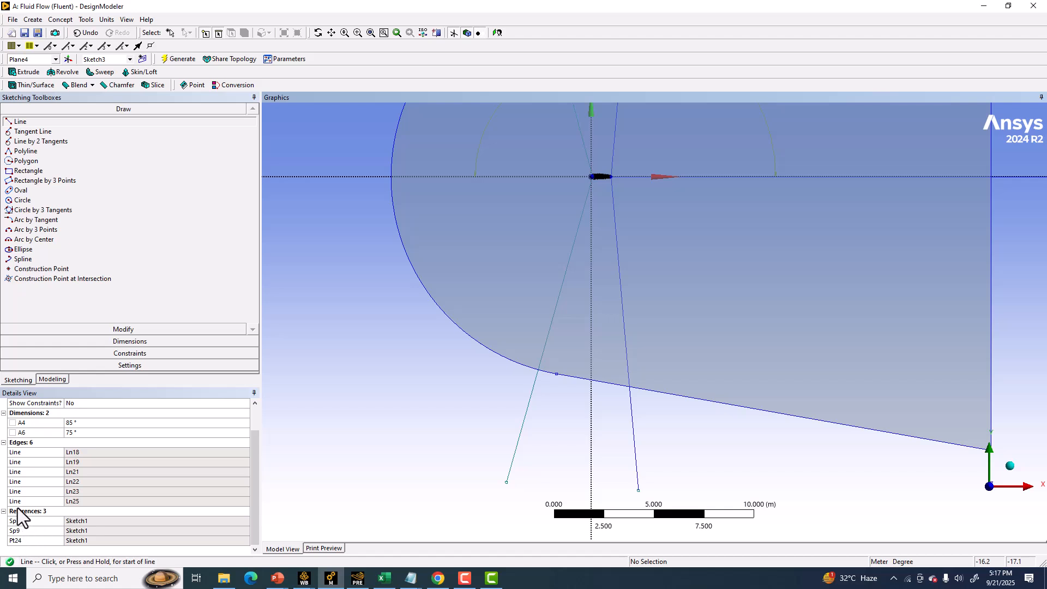
scroll(24, 508, up, 1)
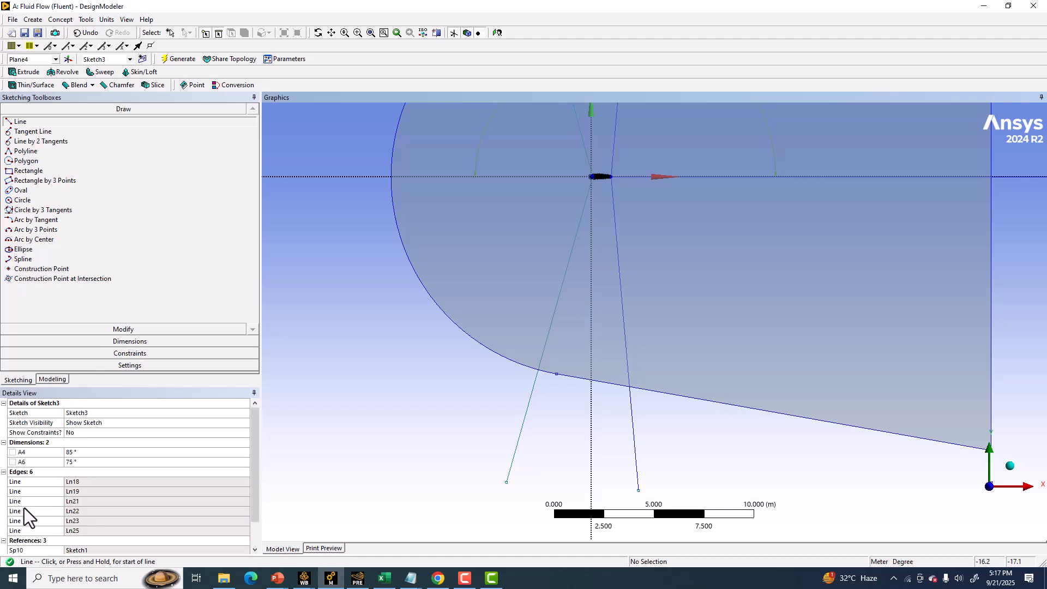
click(83, 431)
click(244, 432)
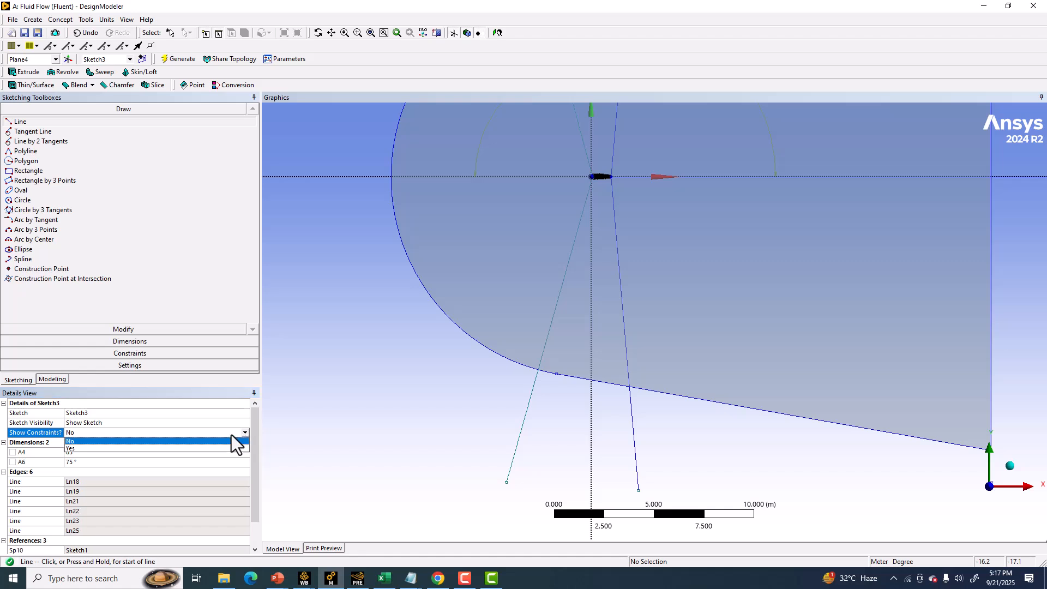
click(78, 448)
Step: Examine the constraints listed for each sketch line, especially the lower nose line's coincidence, and the references to Sketch1
scroll(76, 449, down, 4)
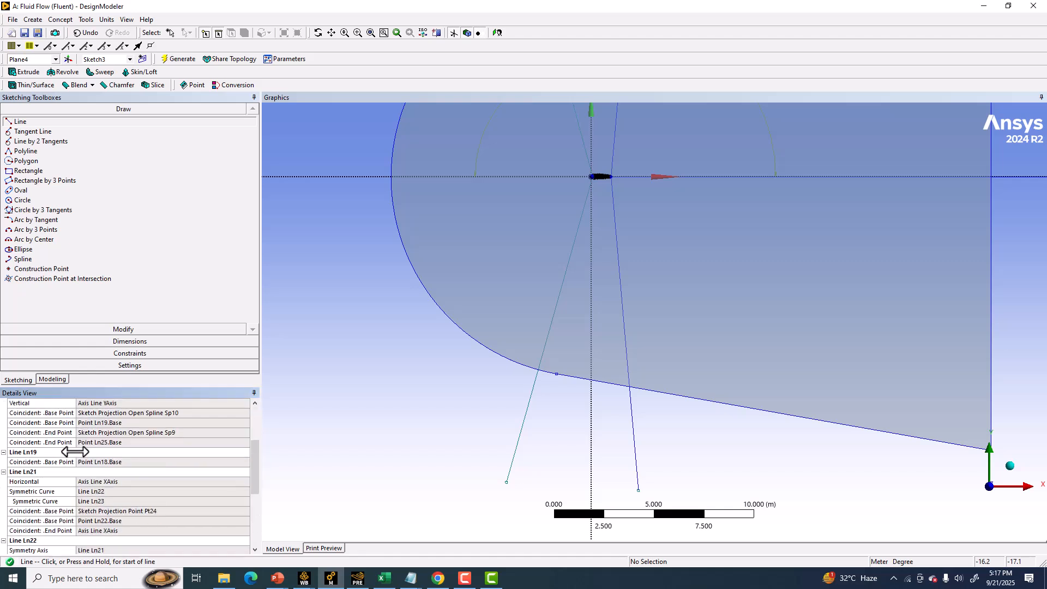
scroll(75, 463, down, 5)
click(35, 493)
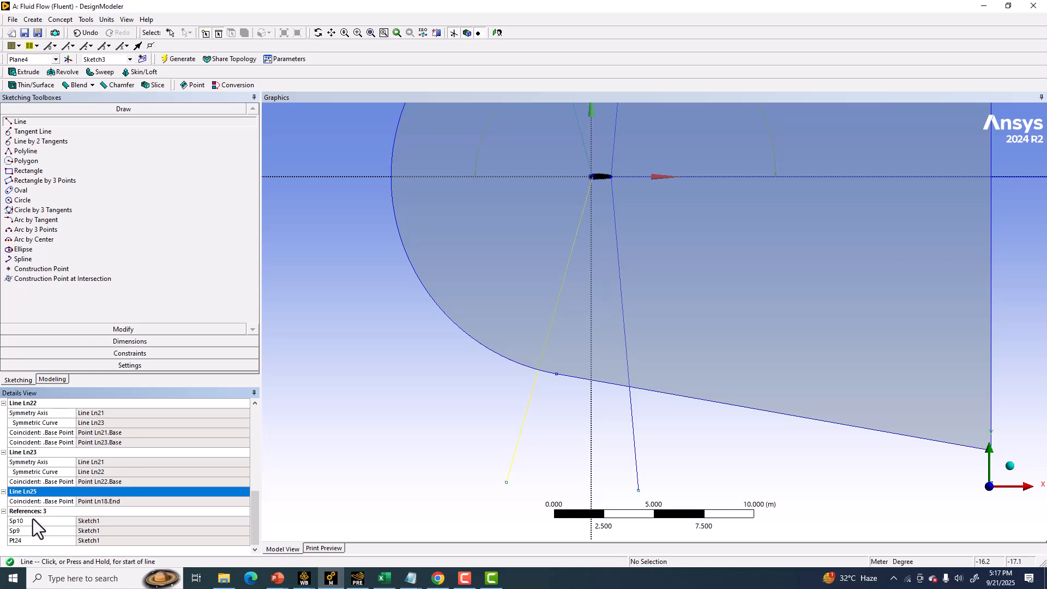
click(31, 520)
click(32, 529)
click(34, 541)
click(31, 511)
click(31, 501)
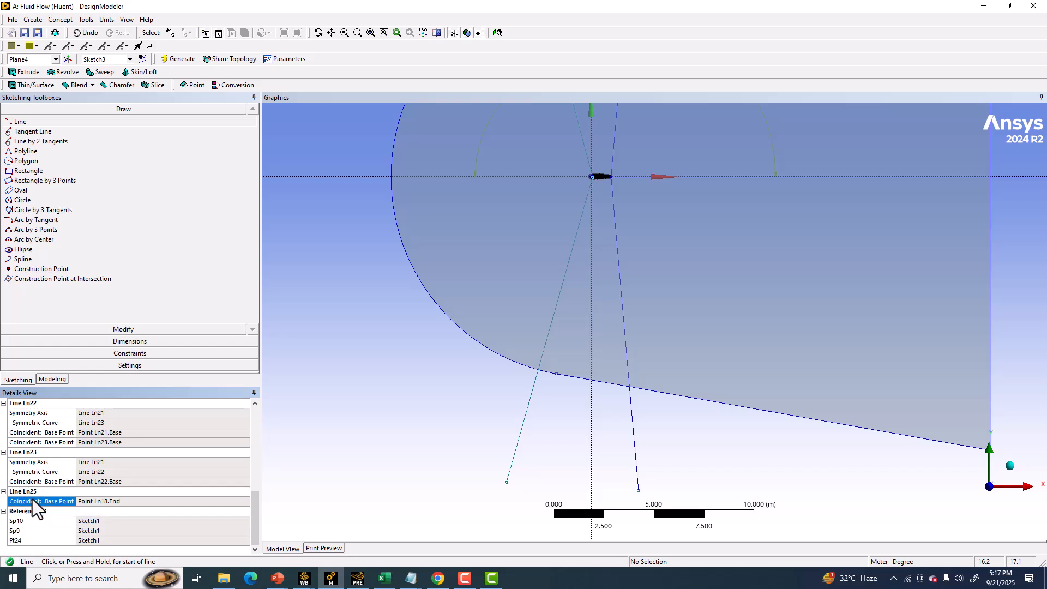
Step: Try an angle dimension between the X axis and the lower nose line, using the alternate angle on the upstream side, and undo it
scroll(386, 316, down, 3)
ctrl+middle_drag(385, 316, 299, 388)
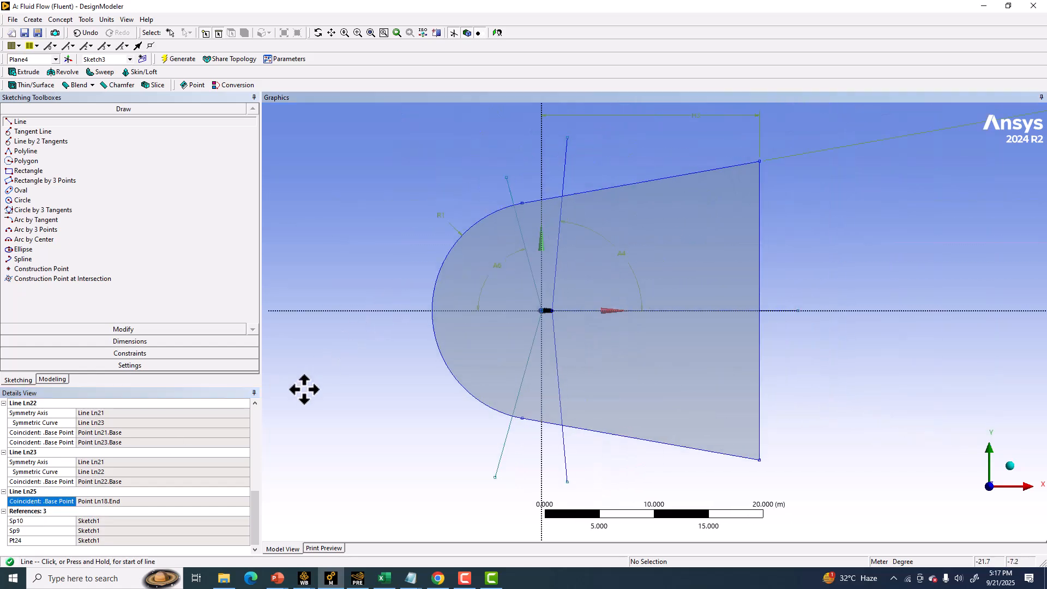
click(109, 343)
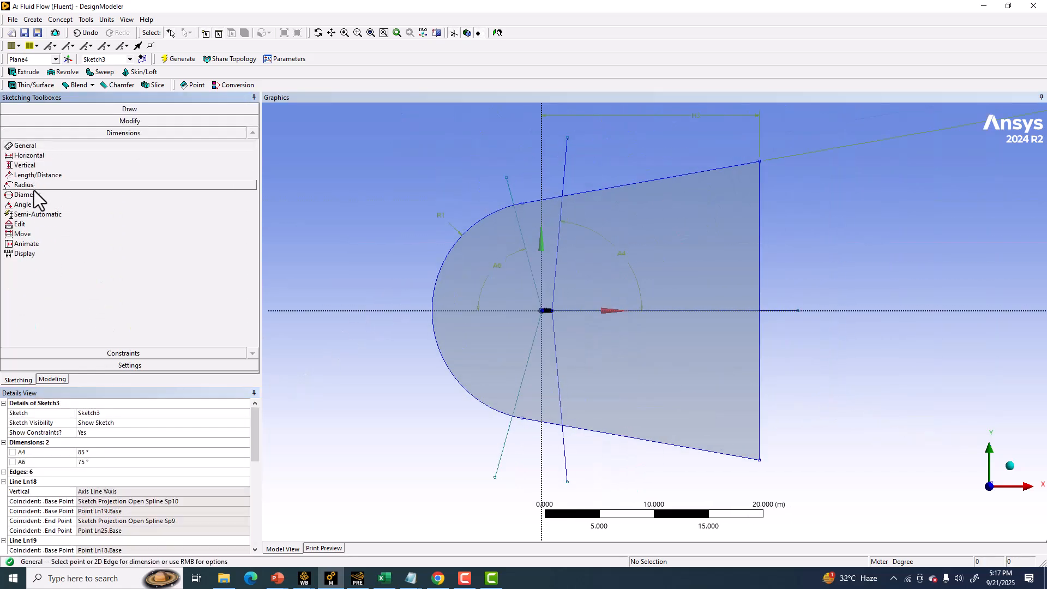
click(23, 205)
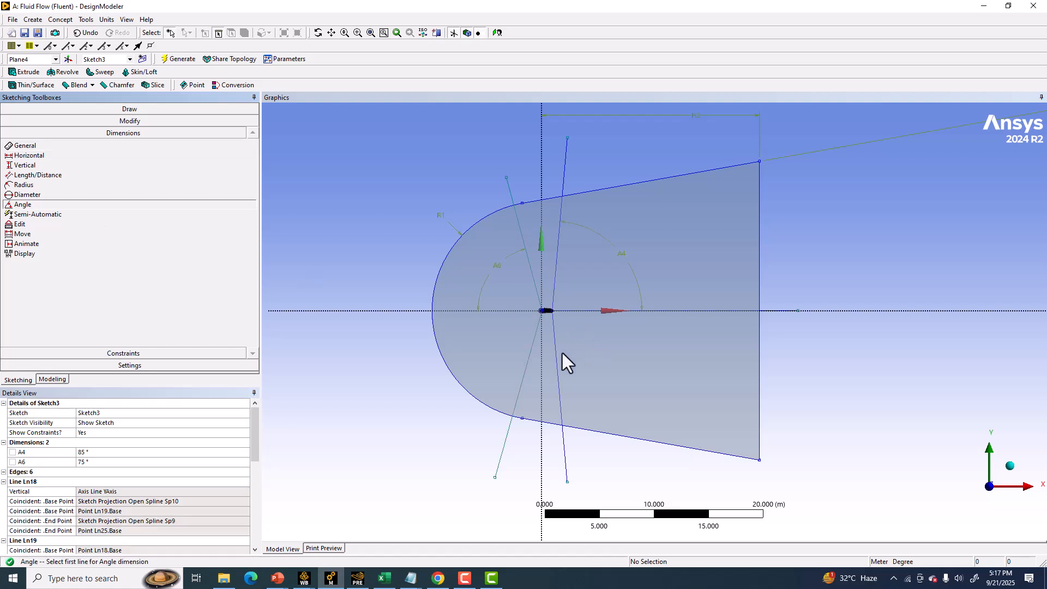
click(515, 310)
click(532, 345)
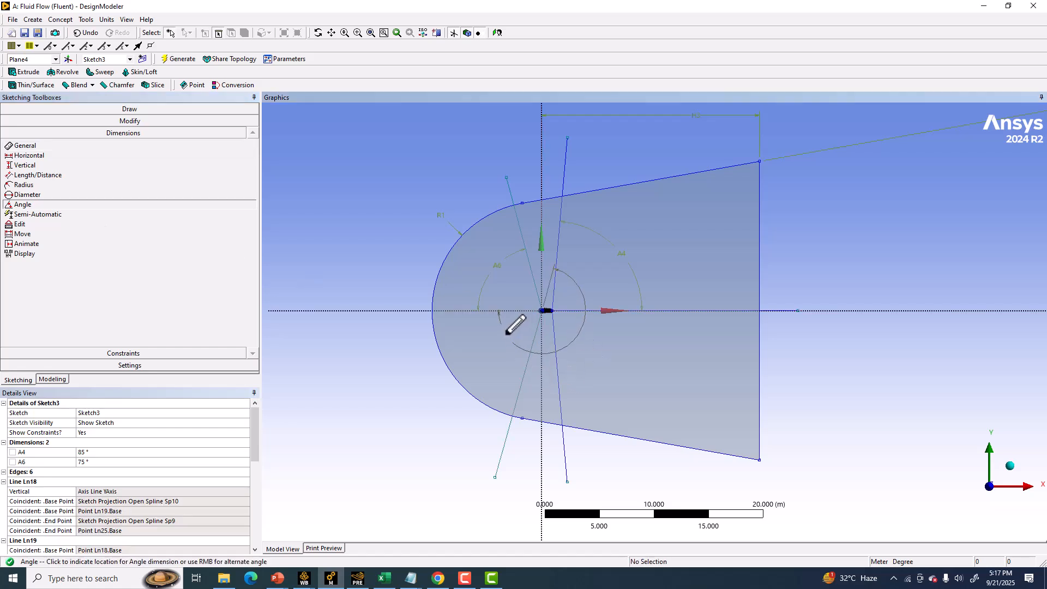
right_click(515, 325)
click(532, 355)
click(499, 335)
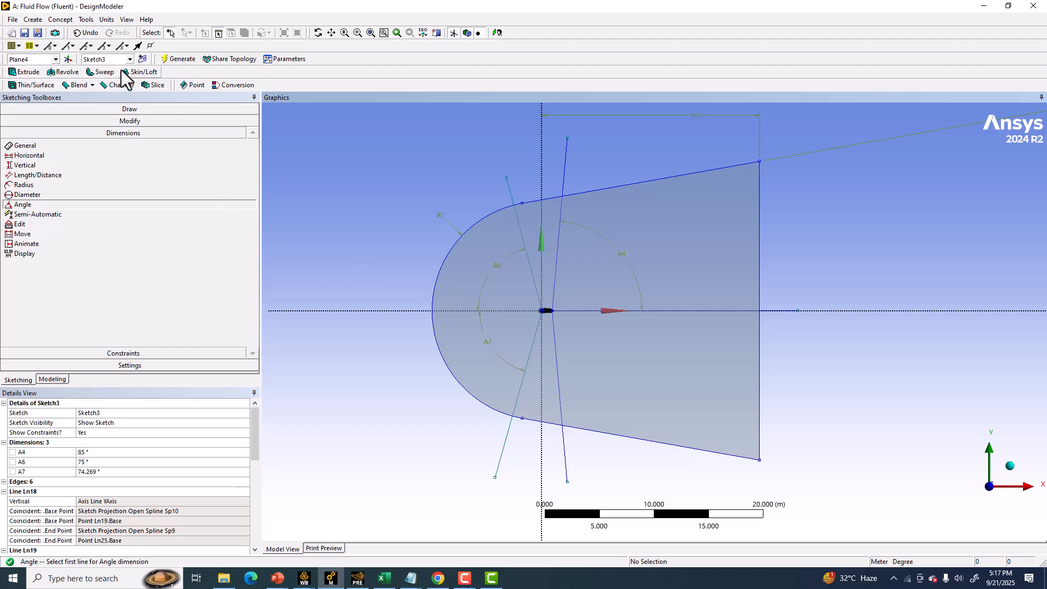
click(89, 32)
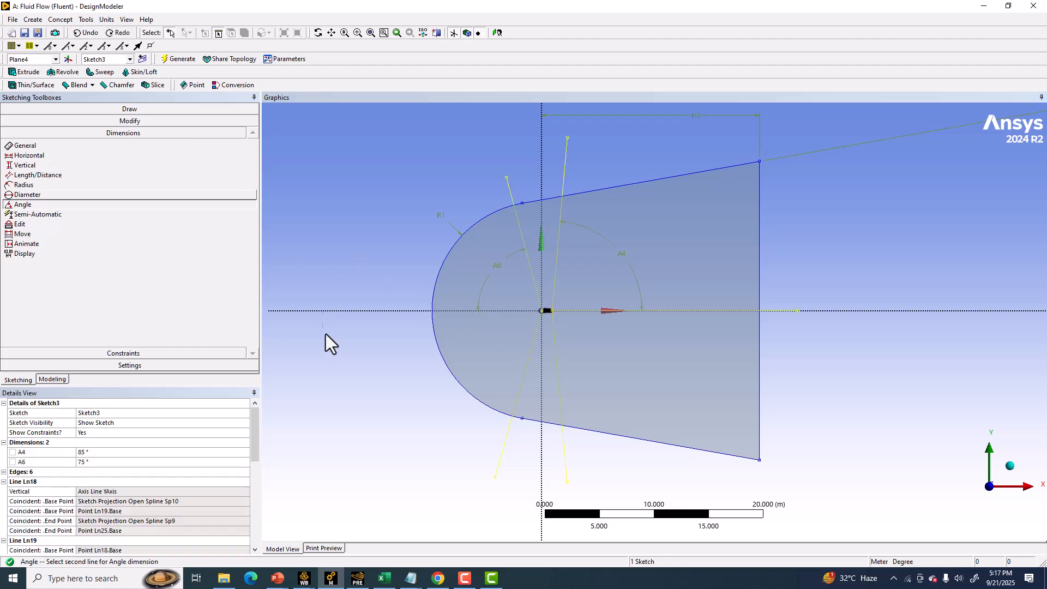
Step: Try a symmetry constraint between the upper and lower nose lines about the X axis, and undo it while keeping the lower line
click(123, 352)
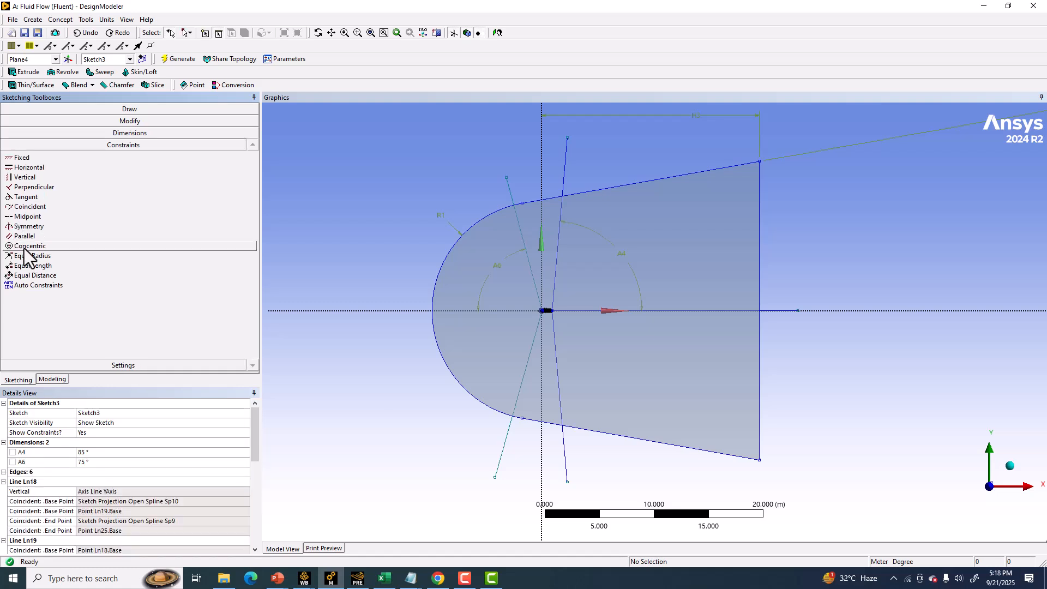
click(26, 225)
click(399, 311)
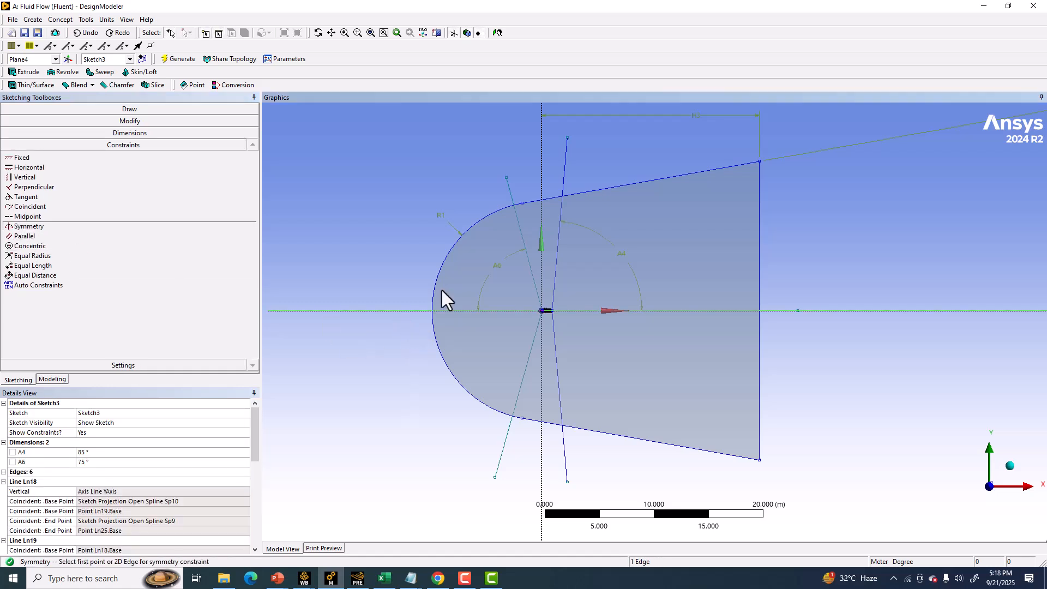
click(527, 259)
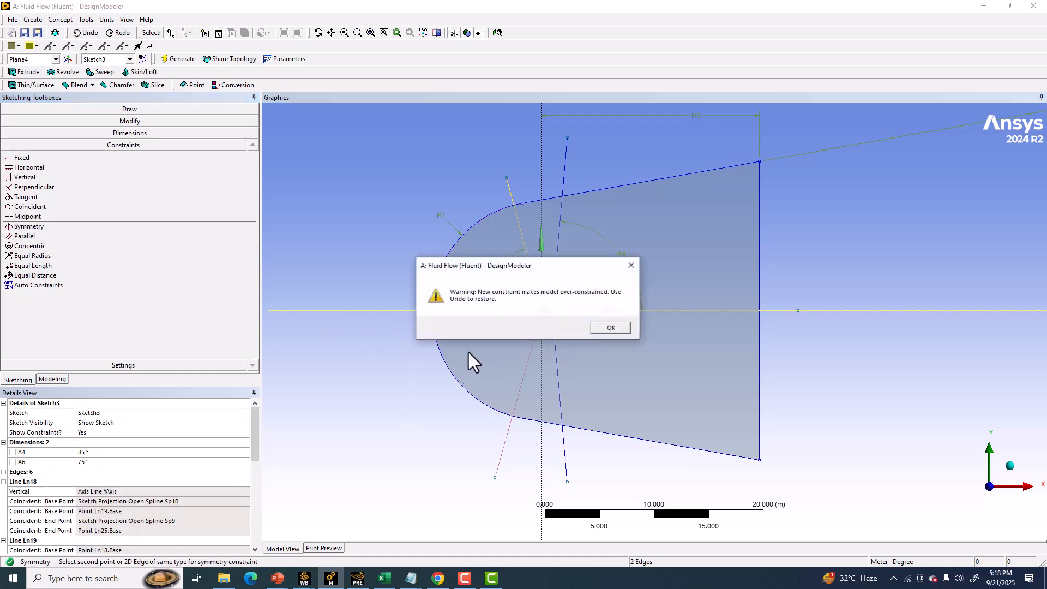
click(607, 327)
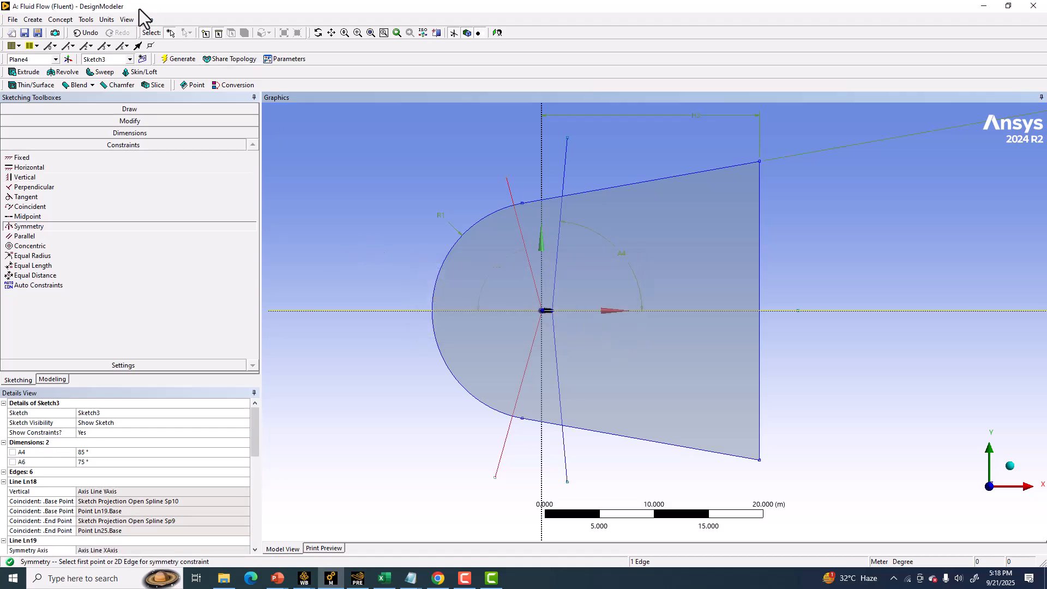
click(83, 34)
click(86, 34)
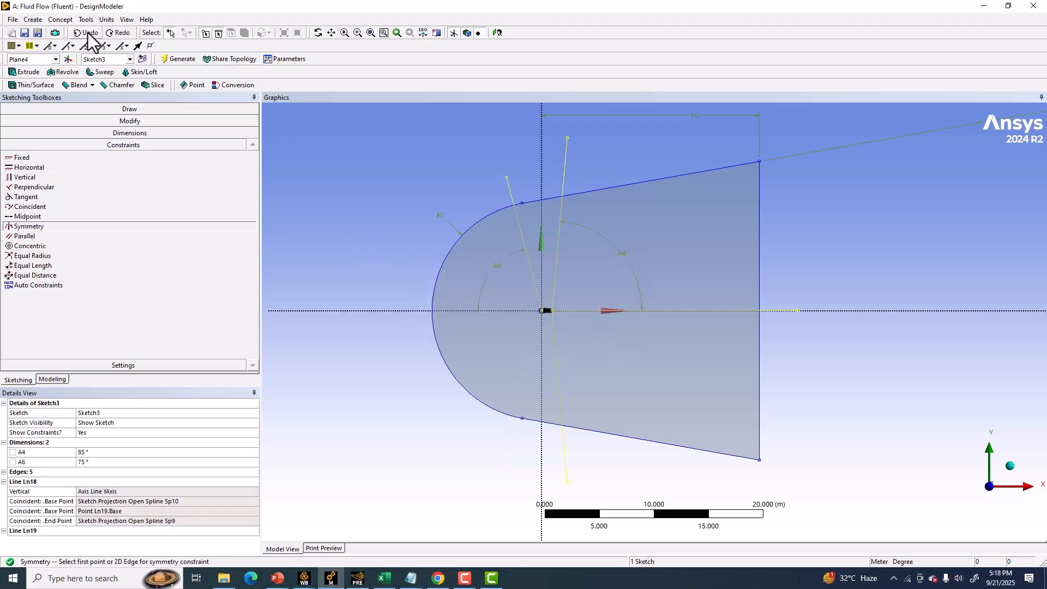
click(119, 33)
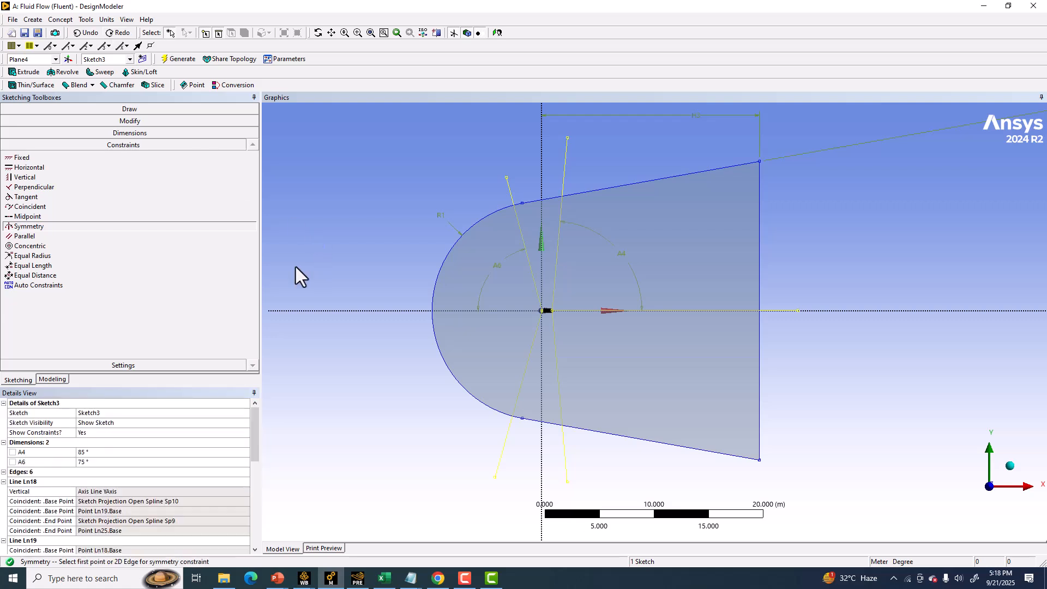
Step: Add an angle dimension between the X axis and the lower nose line, using the alternate angle on the upstream side
click(109, 133)
click(23, 204)
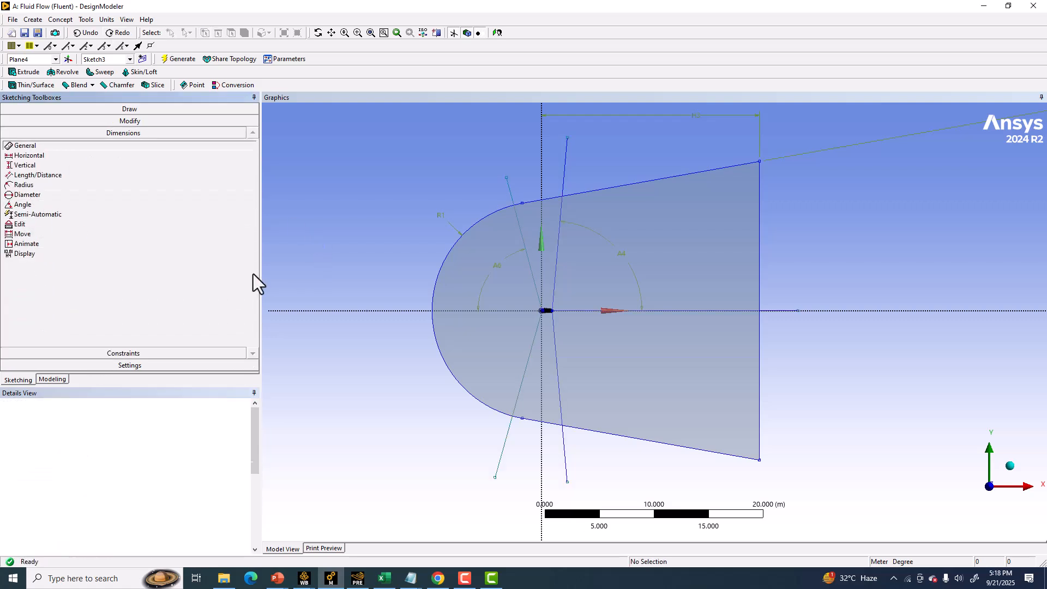
click(512, 312)
click(528, 338)
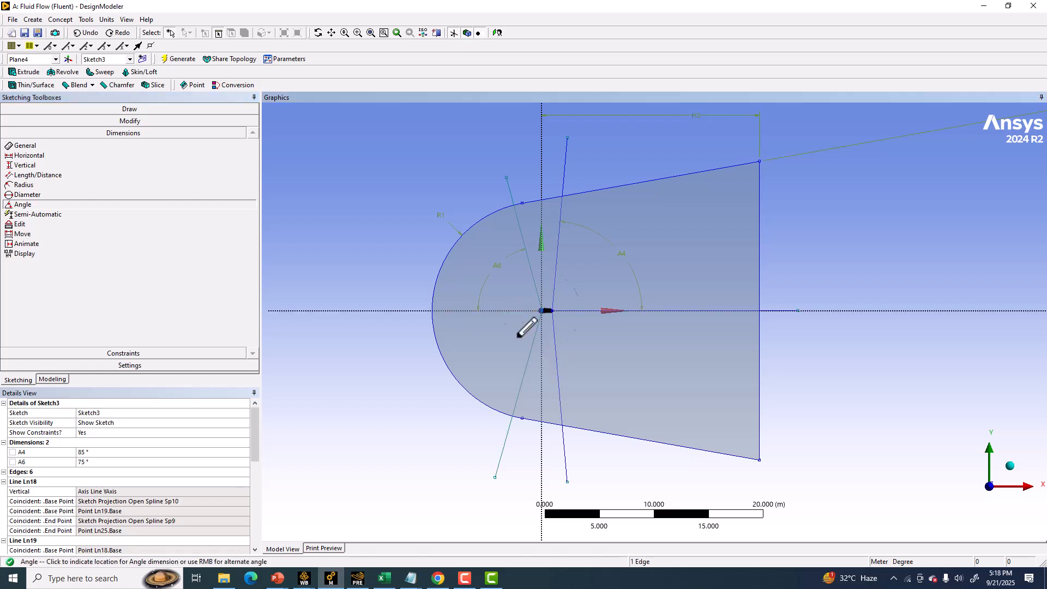
right_click(507, 334)
click(540, 358)
click(504, 332)
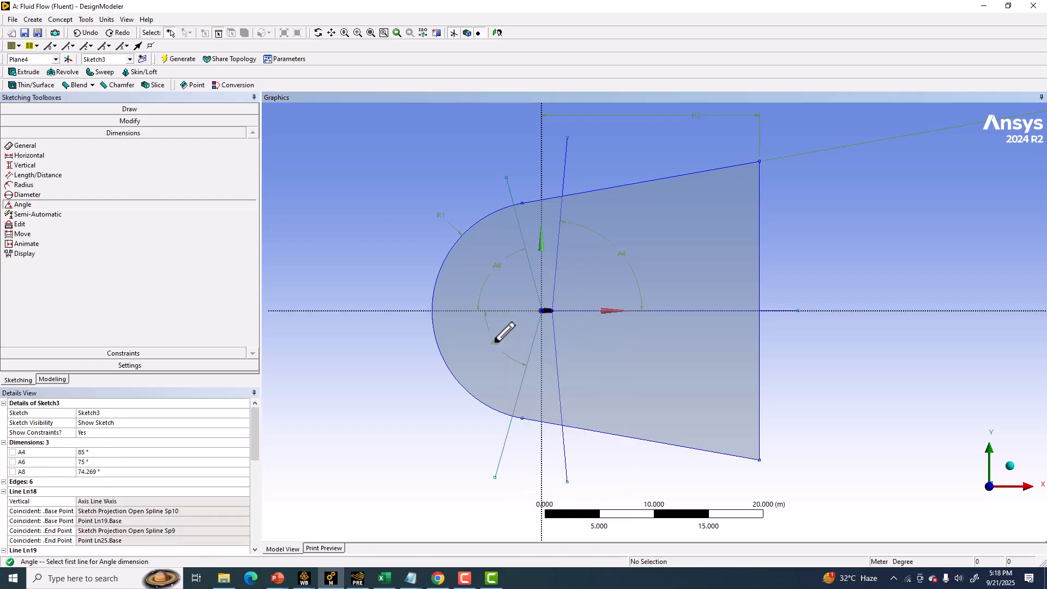
Step: Set the lower nose line's angle dimension A8 to 75°
click(94, 462)
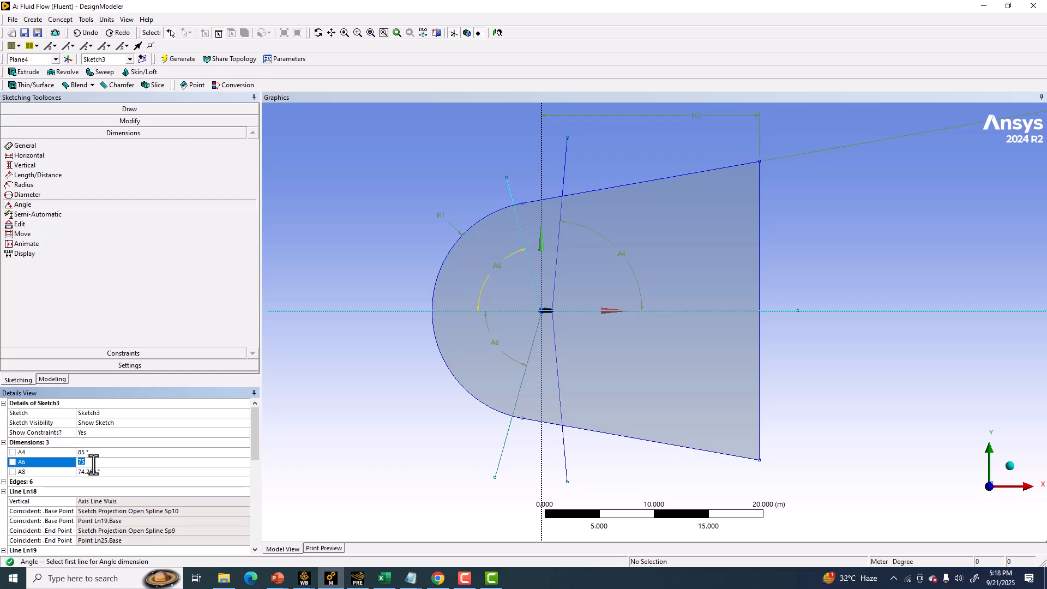
click(93, 472)
text(75)
key(Return)
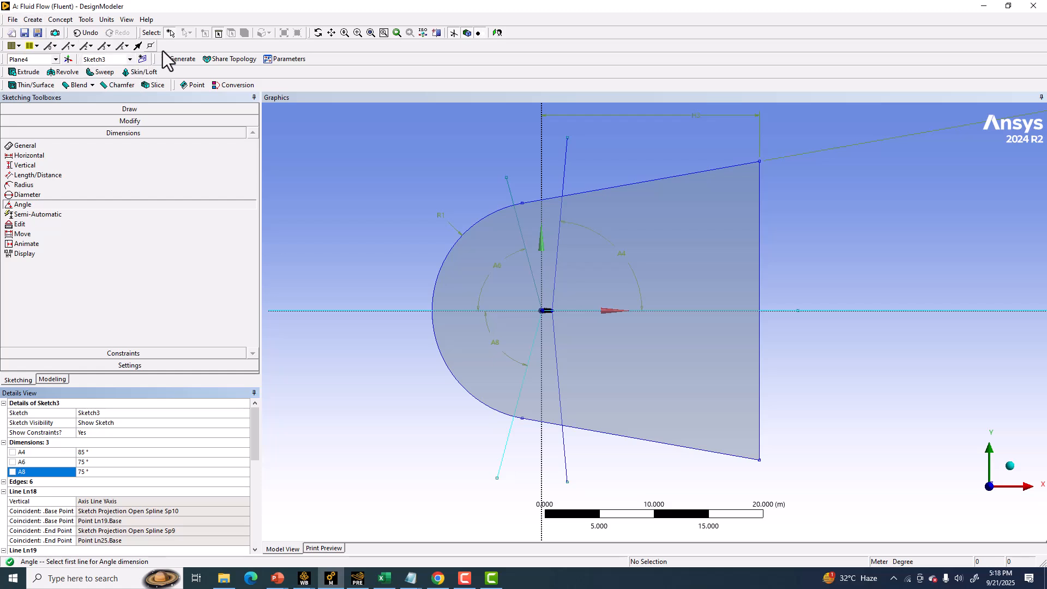
Step: Create a Lines From Sketches feature from Sketch3 with the Add Frozen operation and generate it
click(60, 20)
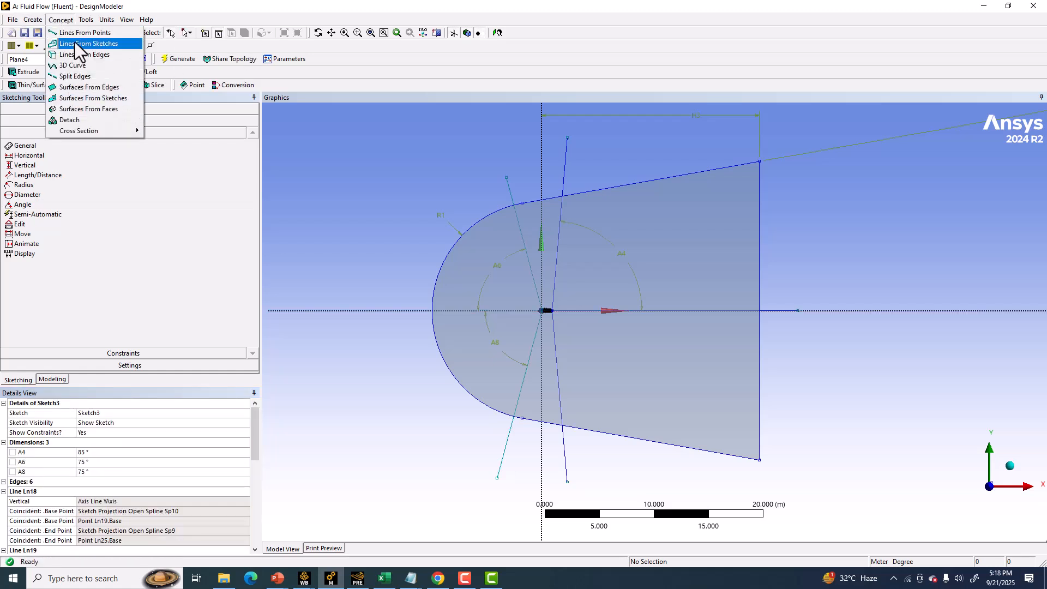
click(67, 46)
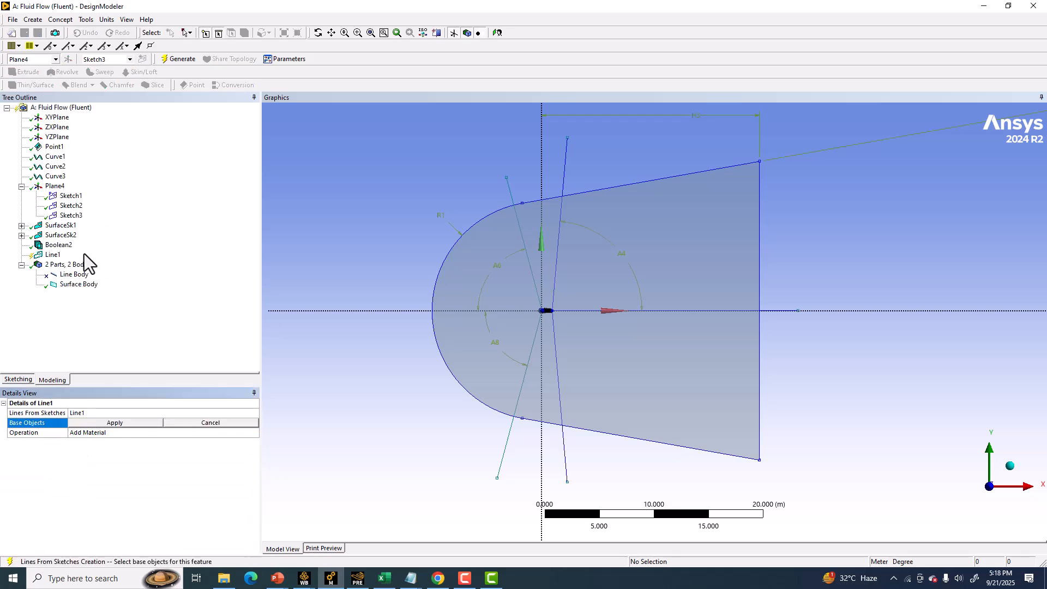
click(71, 215)
click(82, 422)
click(87, 433)
click(254, 432)
click(104, 446)
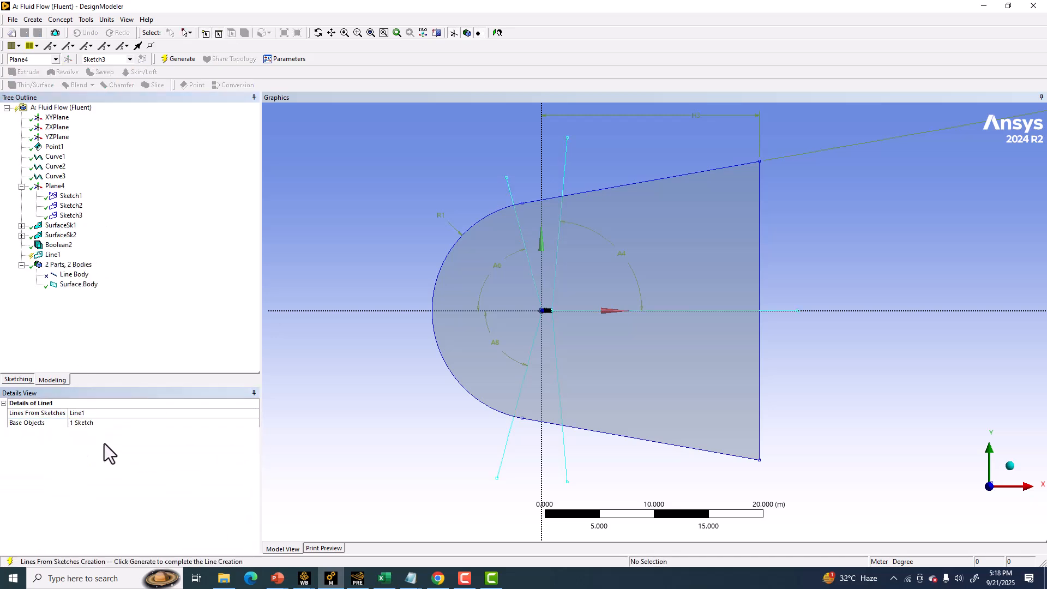
click(180, 62)
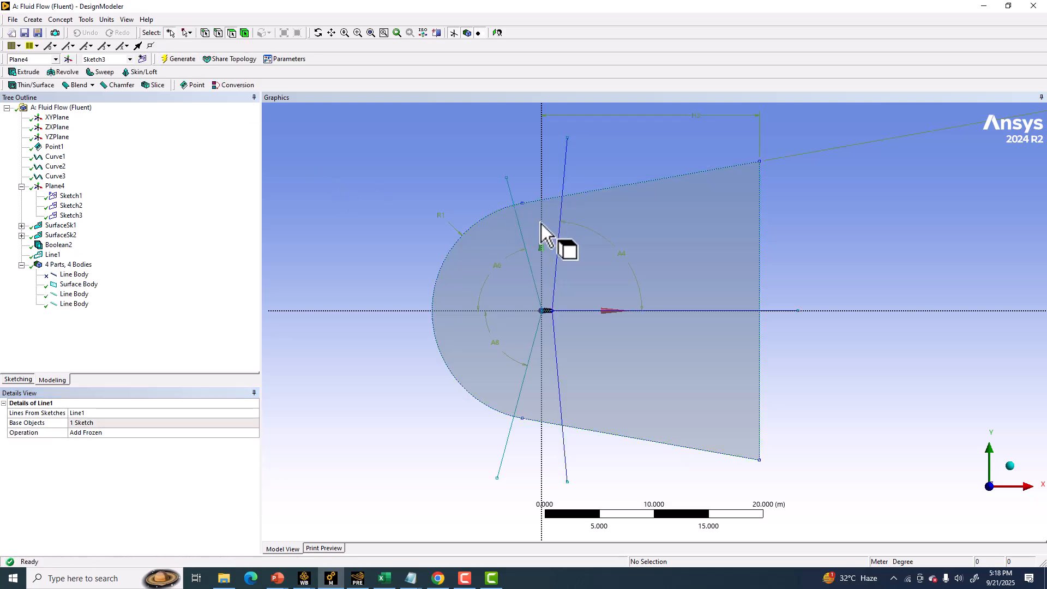
Step: Draw a horizontal line about 20.4 m long in Sketch3 from the airfoil nose upstream past the curved inlet, and regenerate the model
ctrl+middle_drag(370, 180, 353, 203)
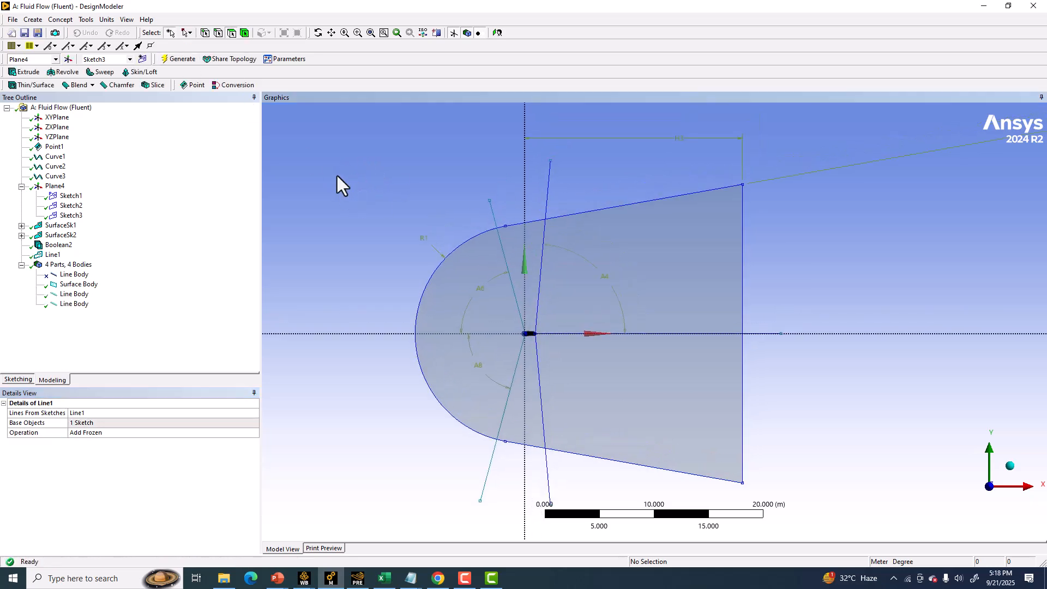
click(71, 216)
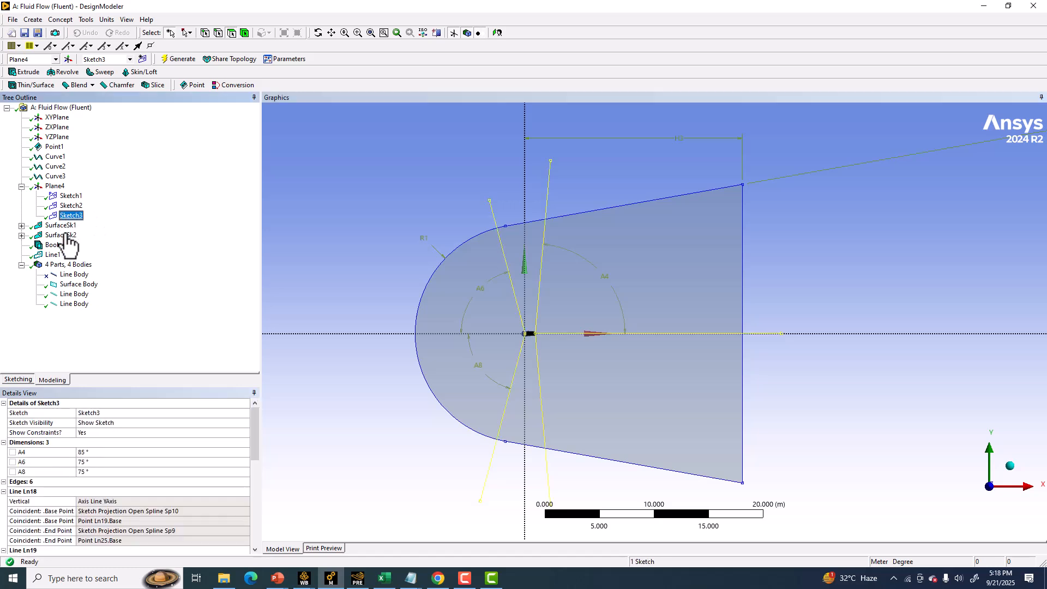
click(15, 379)
click(20, 122)
click(525, 334)
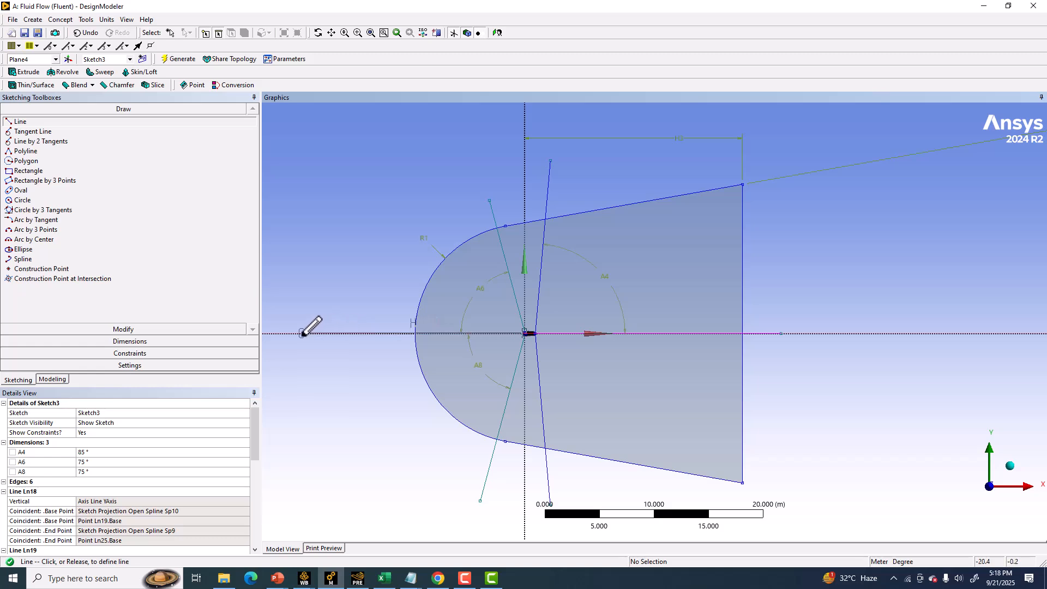
click(302, 334)
scroll(347, 358, up, 6)
ctrl+middle_drag(377, 367, 786, 330)
scroll(666, 329, up, 9)
mouse_move(673, 326)
ctrl+middle_down()
mouse_move(588, 334)
mouse_move(525, 355)
ctrl+middle_up()
scroll(525, 354, up, 1)
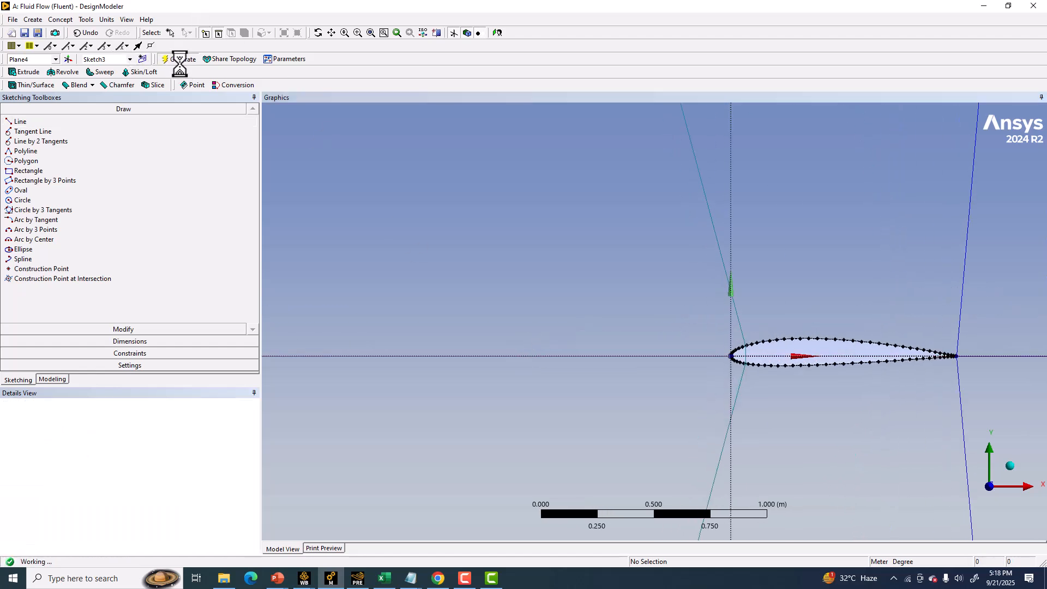
Step: Examine which dividing lines each of the three active line bodies contains across the domain
click(48, 380)
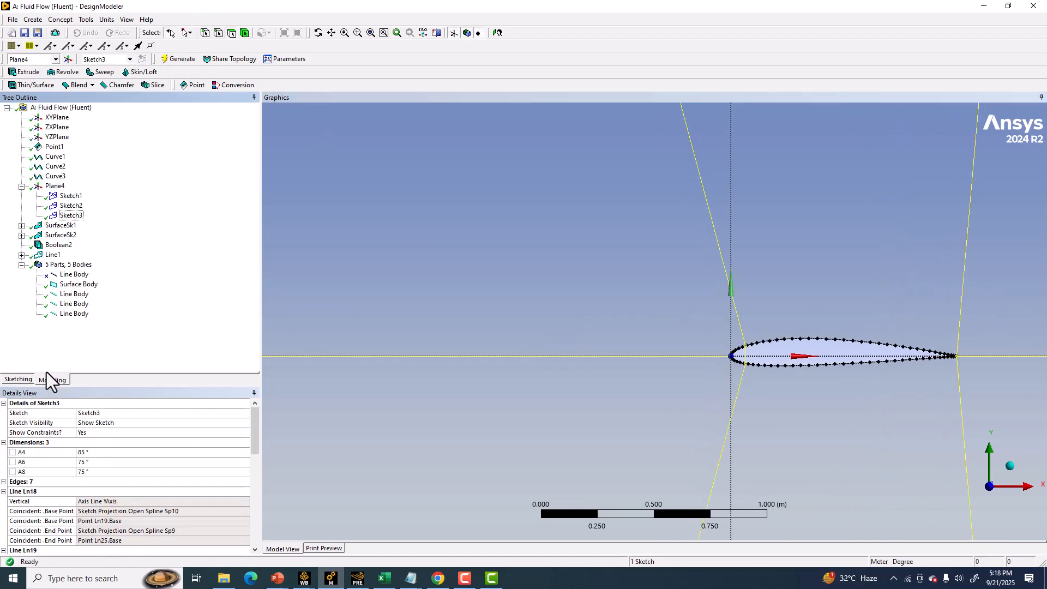
click(76, 314)
scroll(436, 327, down, 10)
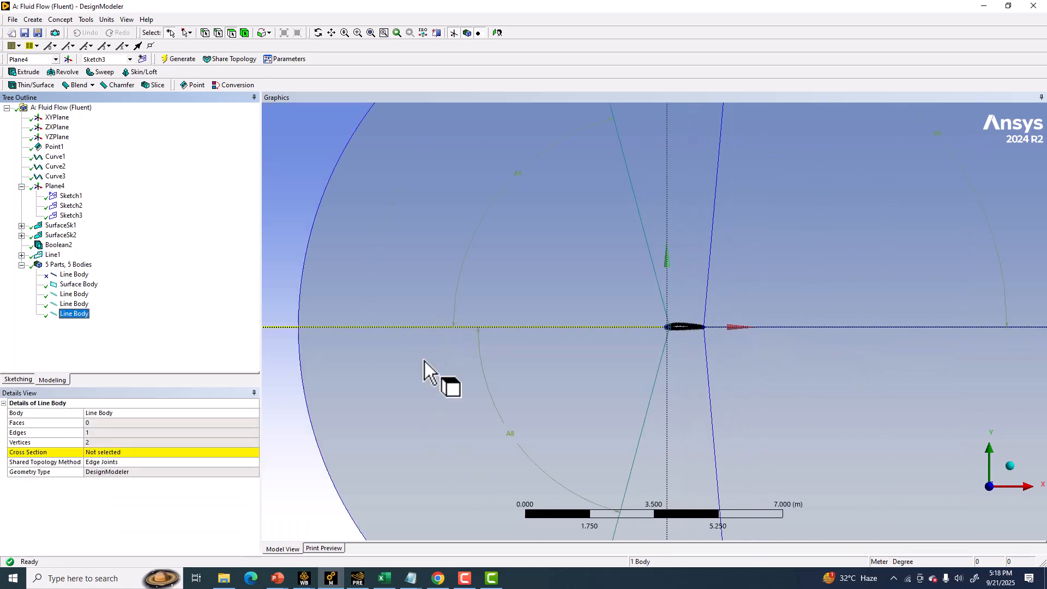
click(80, 307)
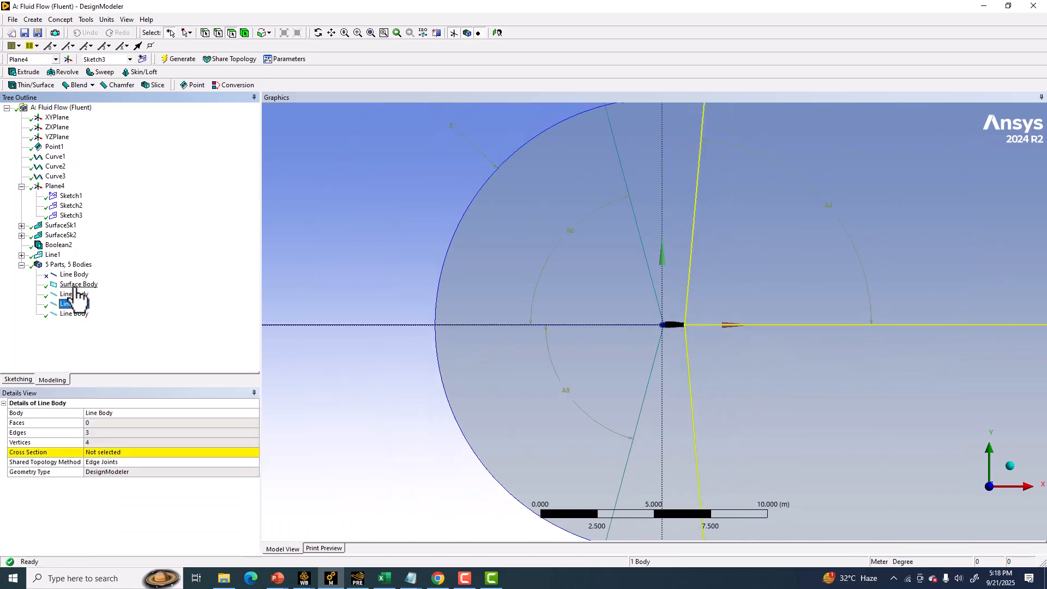
click(73, 294)
scroll(383, 308, down, 5)
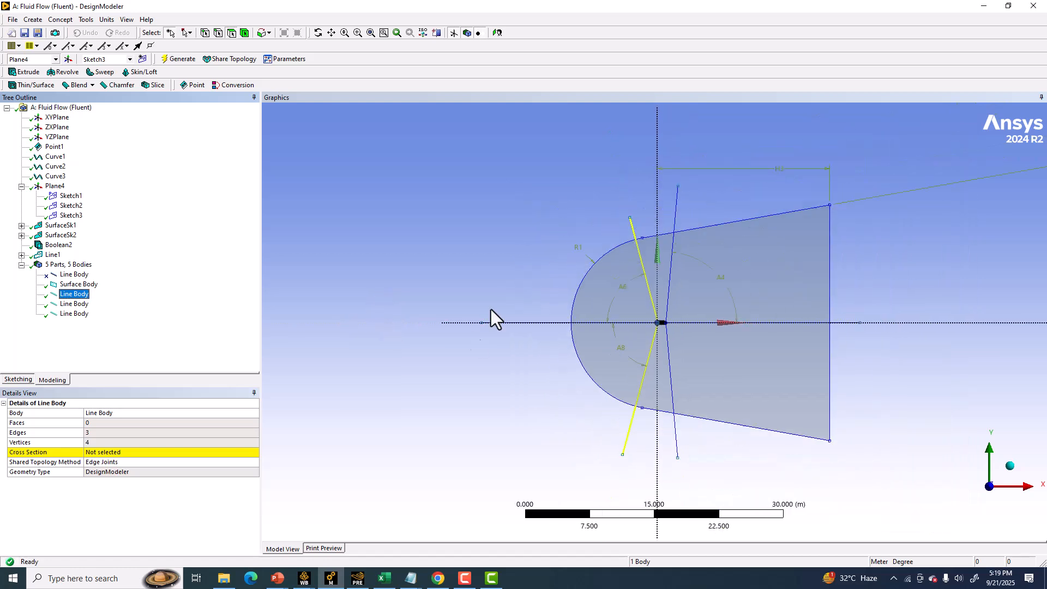
ctrl+middle_drag(492, 288, 389, 319)
Step: Start a Face Split feature and assign the domain surface as its target face
click(86, 20)
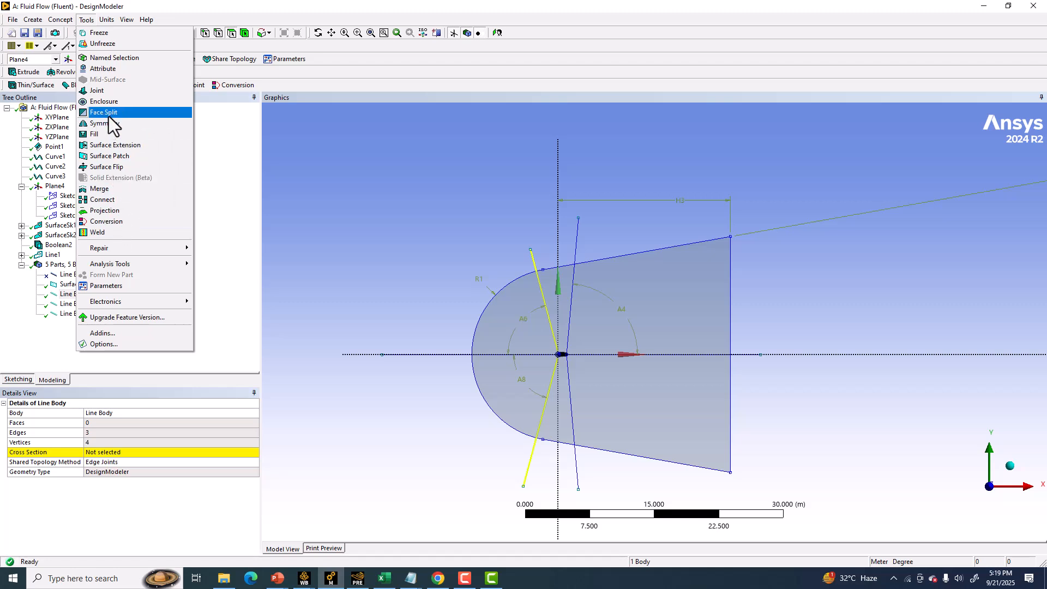
click(136, 112)
click(508, 307)
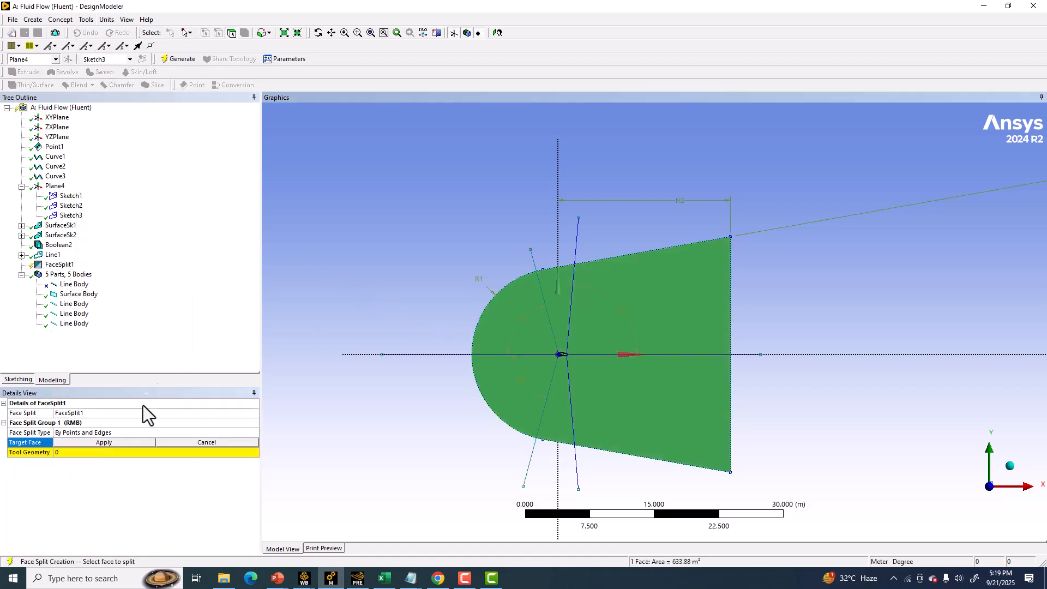
click(117, 441)
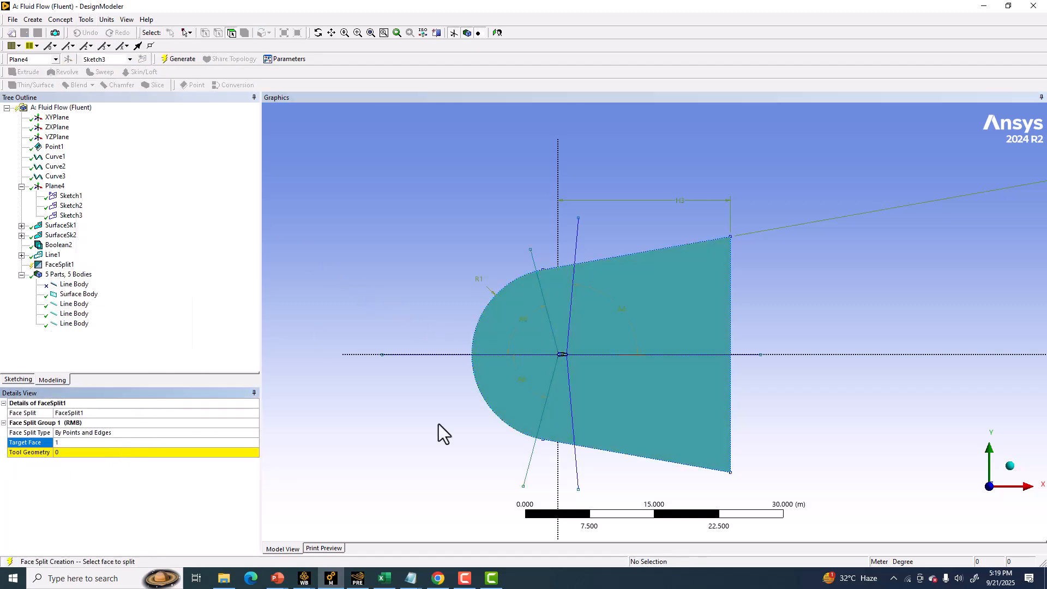
Step: Try to assign the three active line bodies as the face split's tool geometry and generate the split
click(70, 453)
click(218, 33)
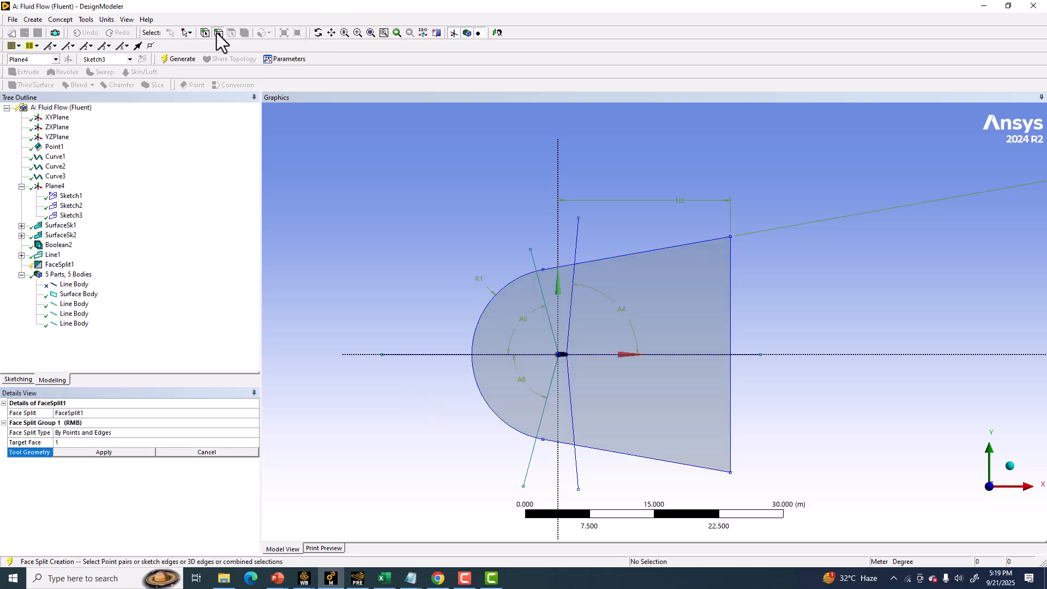
click(73, 303)
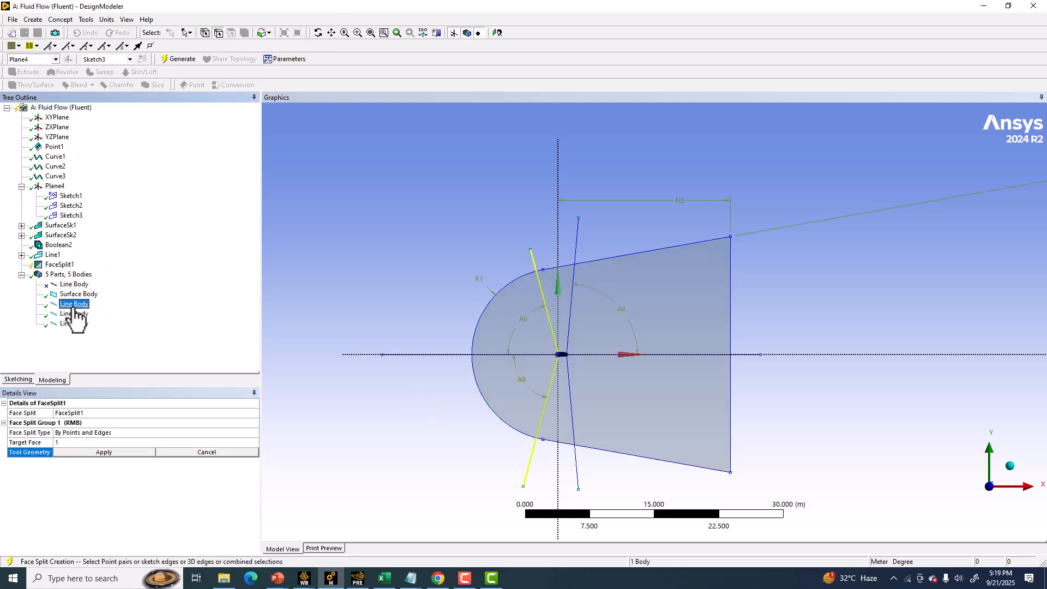
ctrl+click(75, 314)
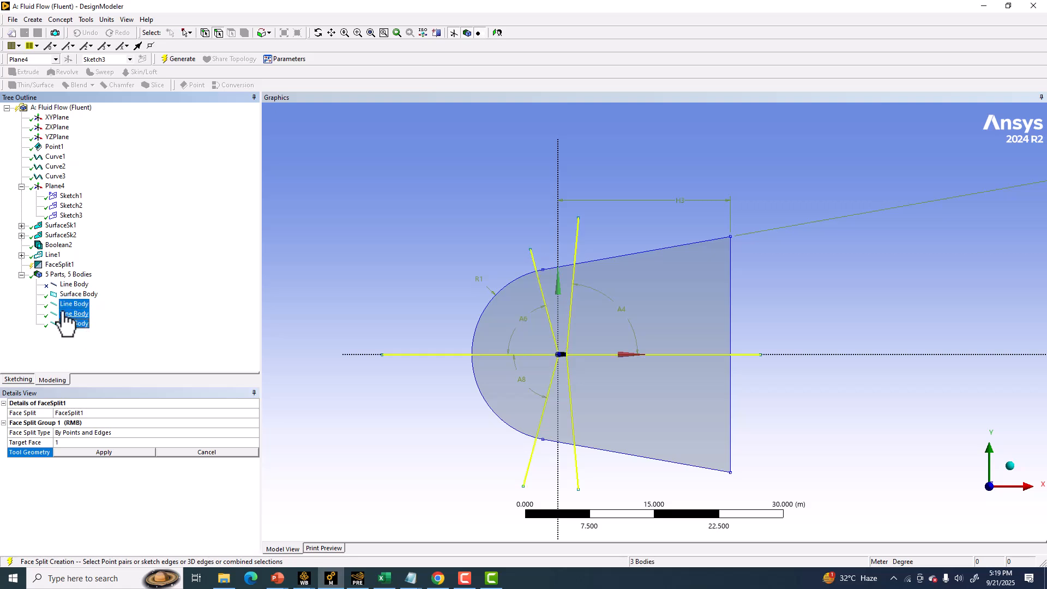
click(63, 450)
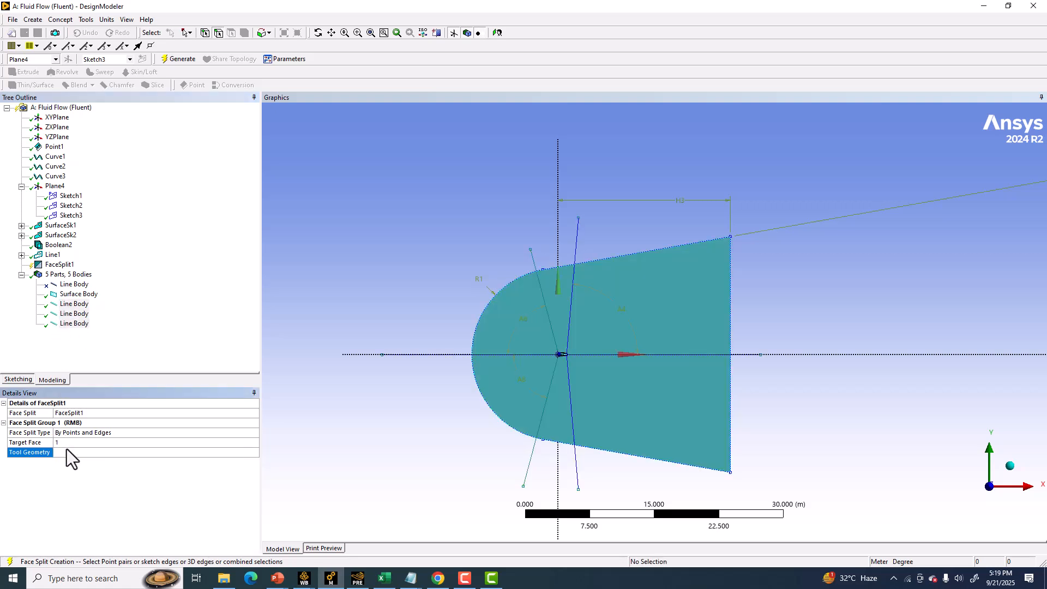
click(174, 61)
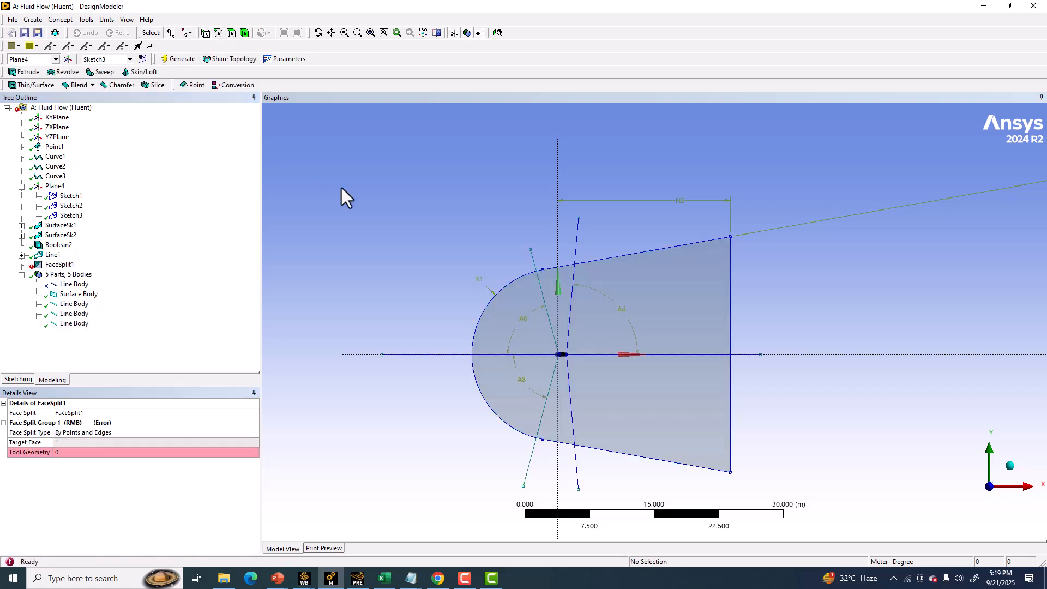
Step: Reopen FaceSplit1's selections and retry assigning the three active line bodies as its tool geometry
click(230, 36)
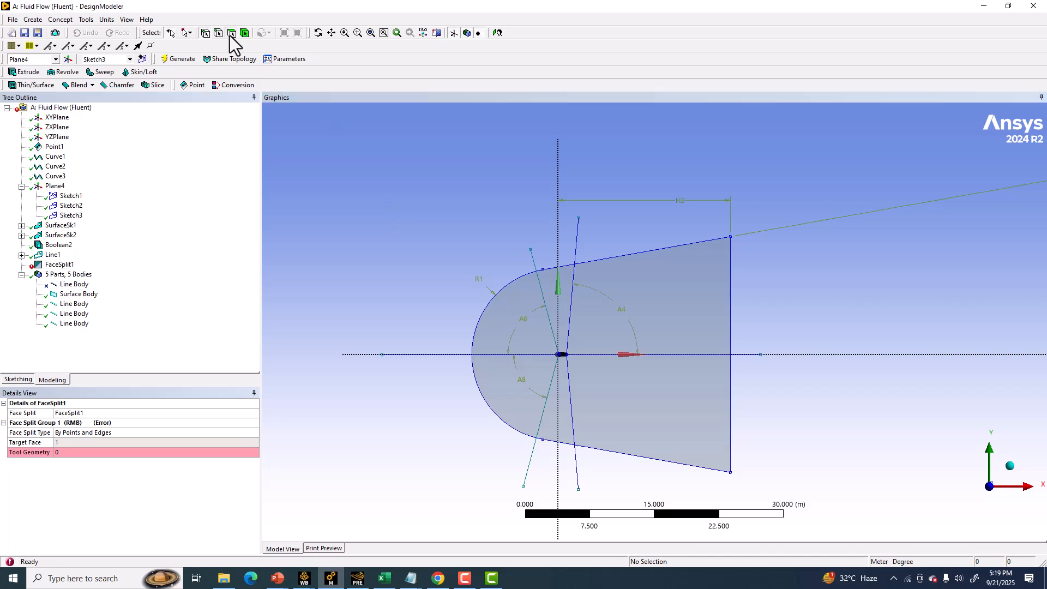
right_click(63, 269)
click(80, 269)
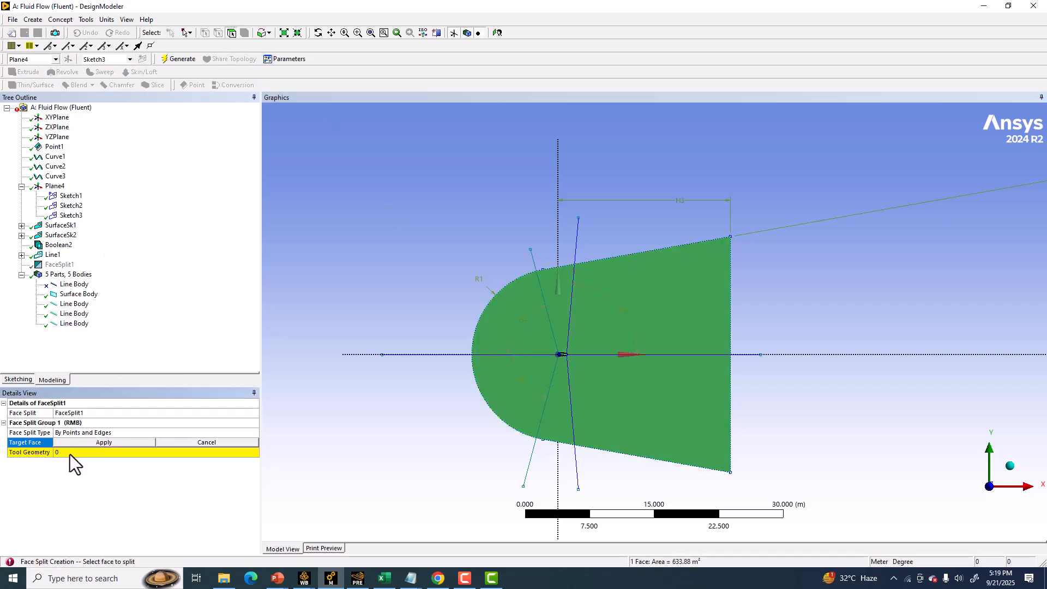
click(70, 453)
click(217, 33)
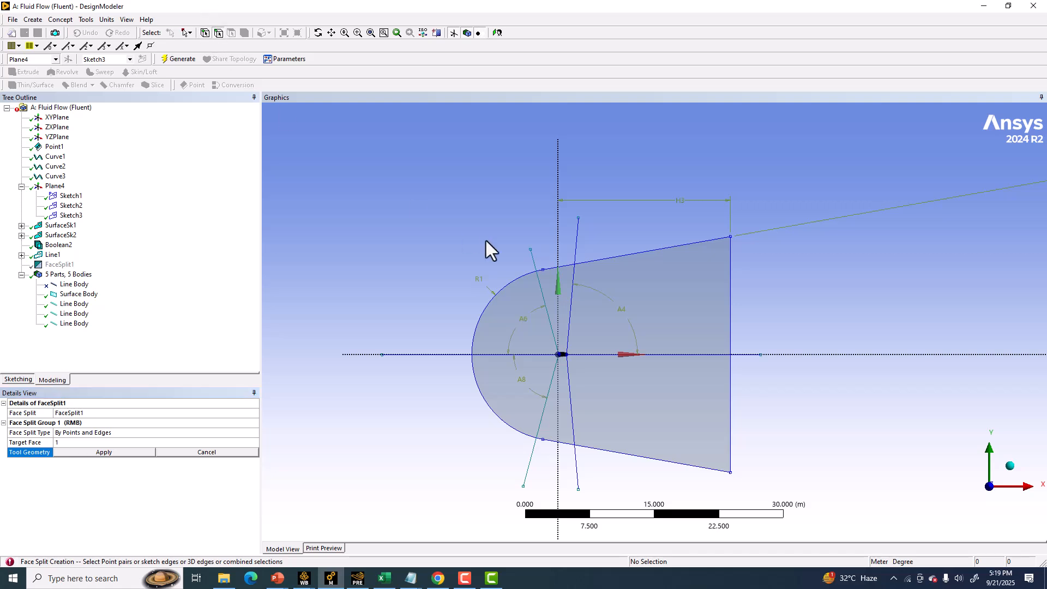
click(73, 304)
ctrl+click(73, 313)
ctrl+click(72, 323)
click(99, 453)
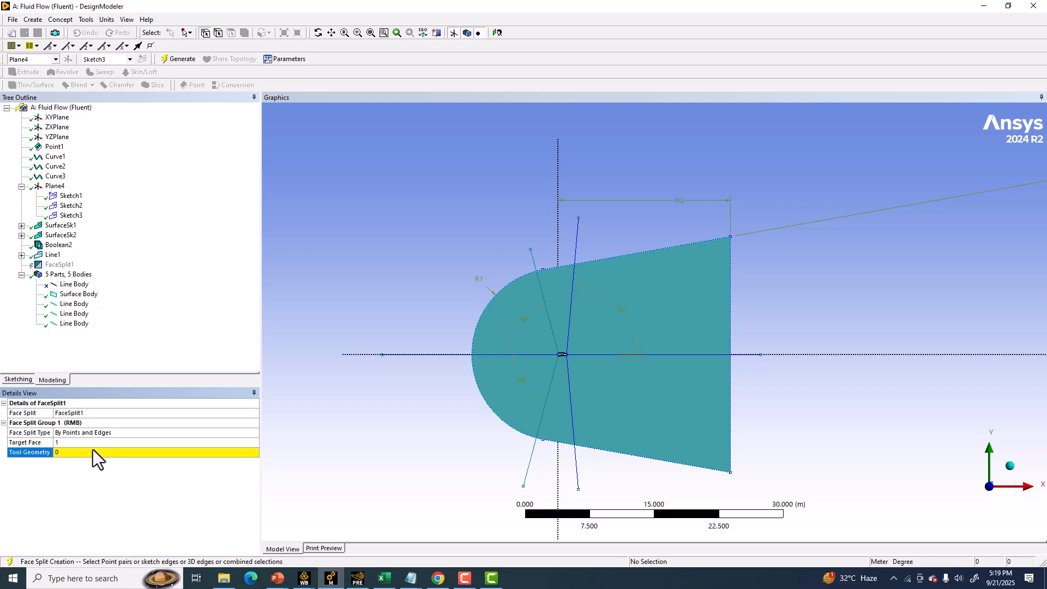
Step: Assign the six dividing-line edges radiating from the airfoil as FaceSplit1's tool geometry and generate the split
click(93, 450)
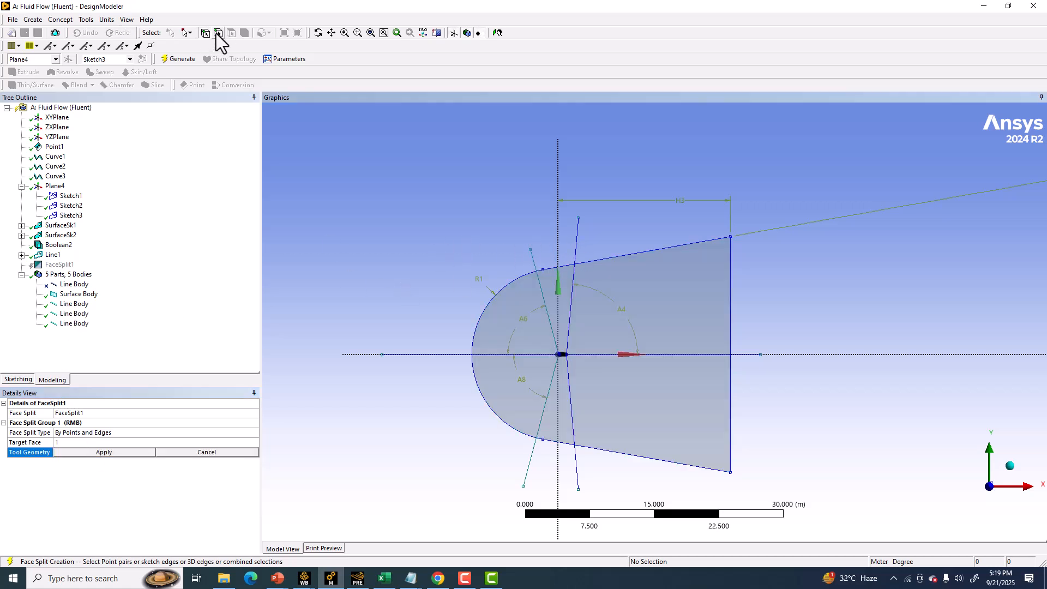
click(576, 238)
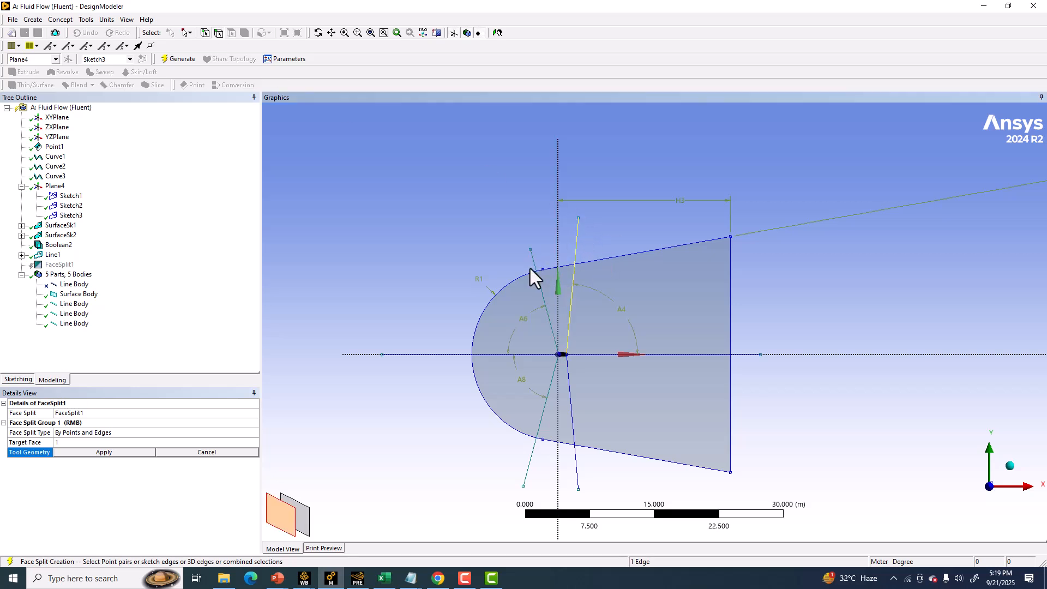
ctrl+click(536, 269)
ctrl+click(422, 354)
ctrl+click(527, 472)
ctrl+click(576, 467)
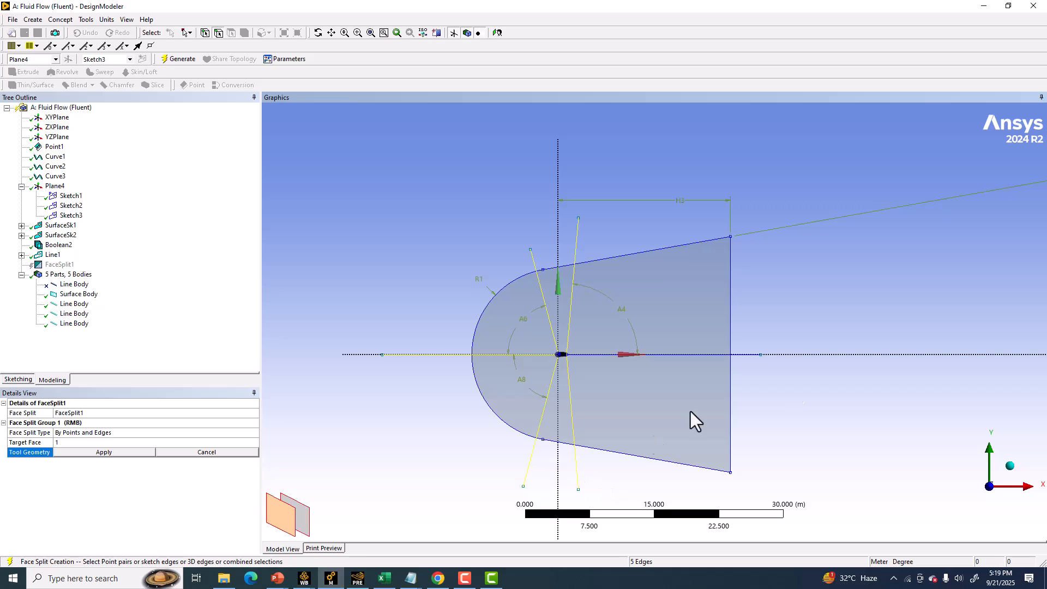
ctrl+click(751, 355)
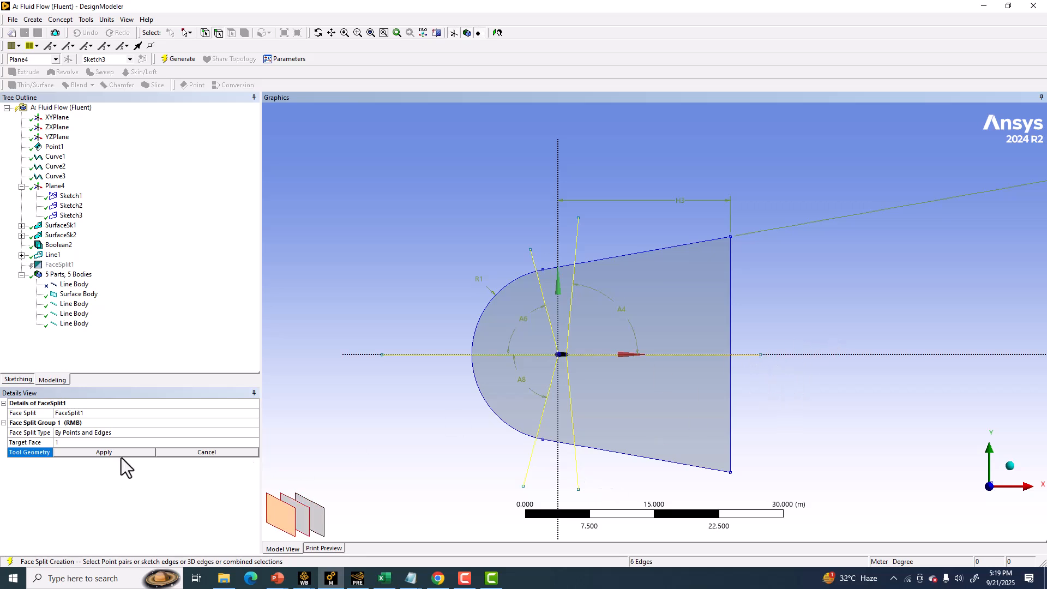
click(104, 453)
click(177, 59)
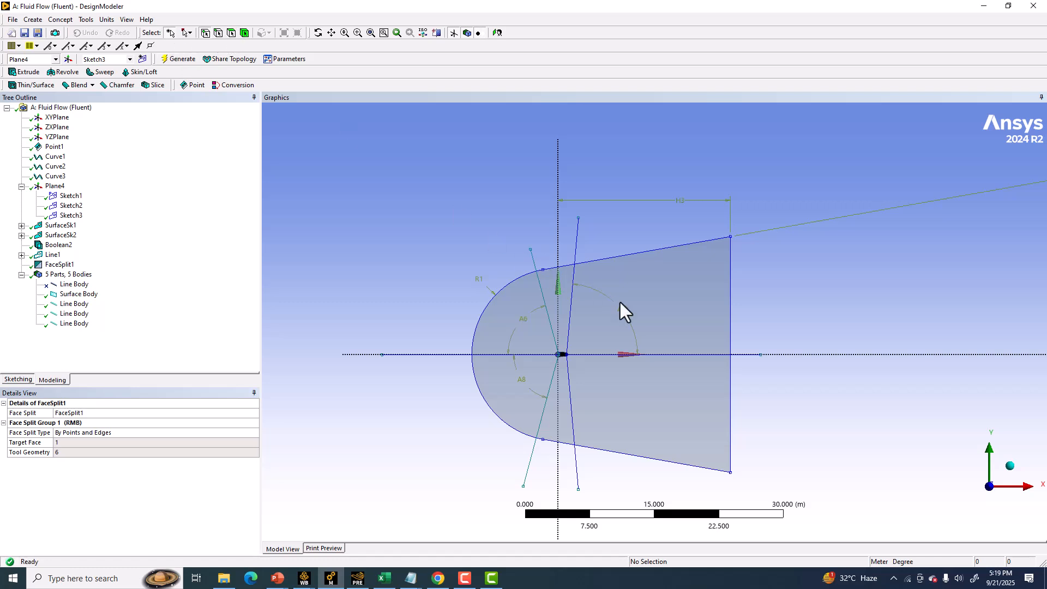
Step: Check the split by selecting individual faces of the domain above and below the airfoil's centreline
click(580, 290)
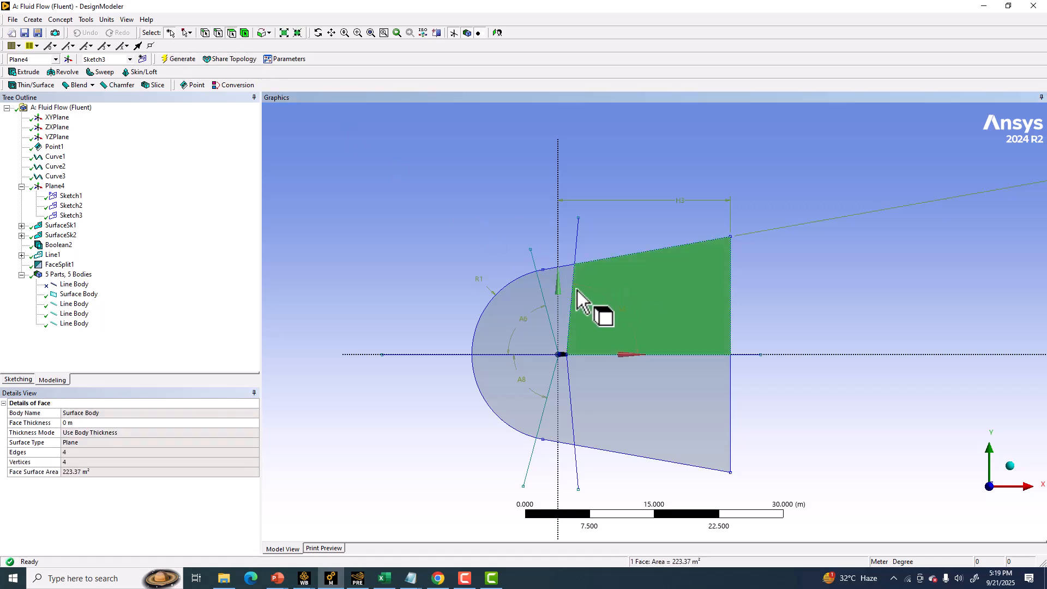
click(557, 286)
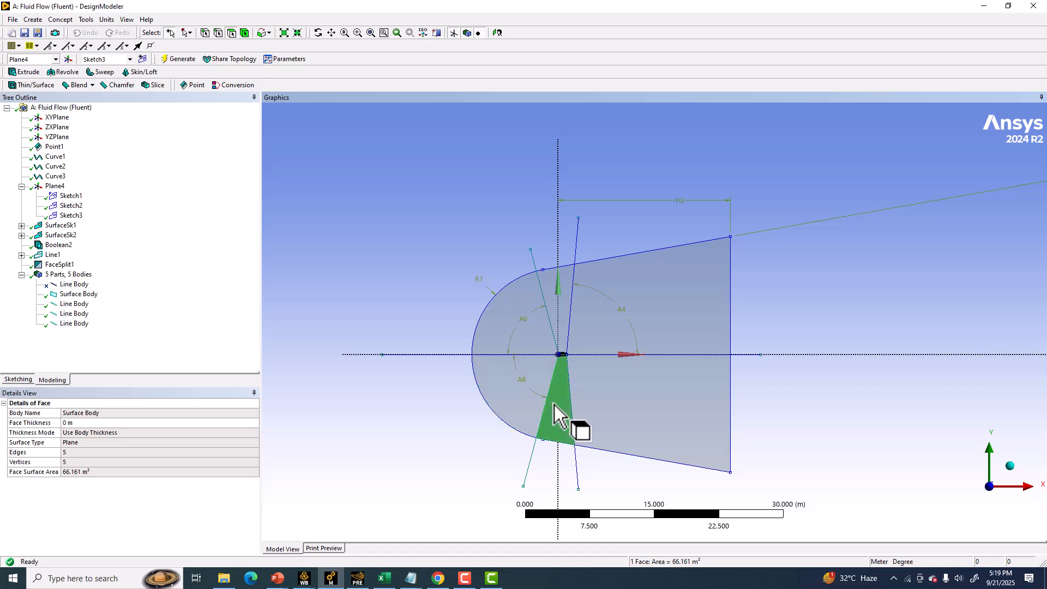
click(600, 425)
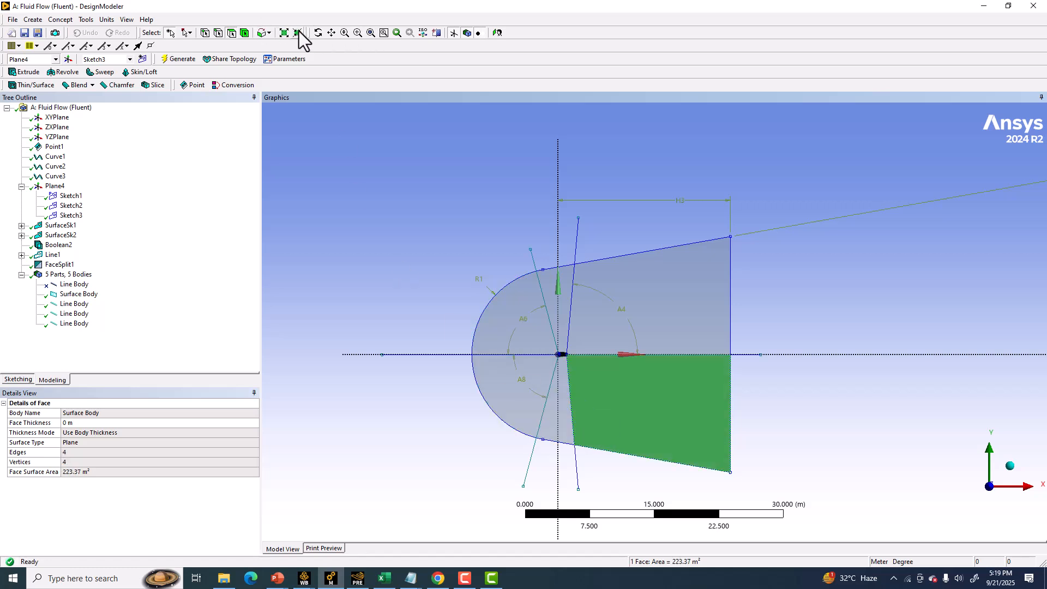
Step: Turn off the plane display and suppress the three active line bodies, leaving only the surface body active
click(452, 33)
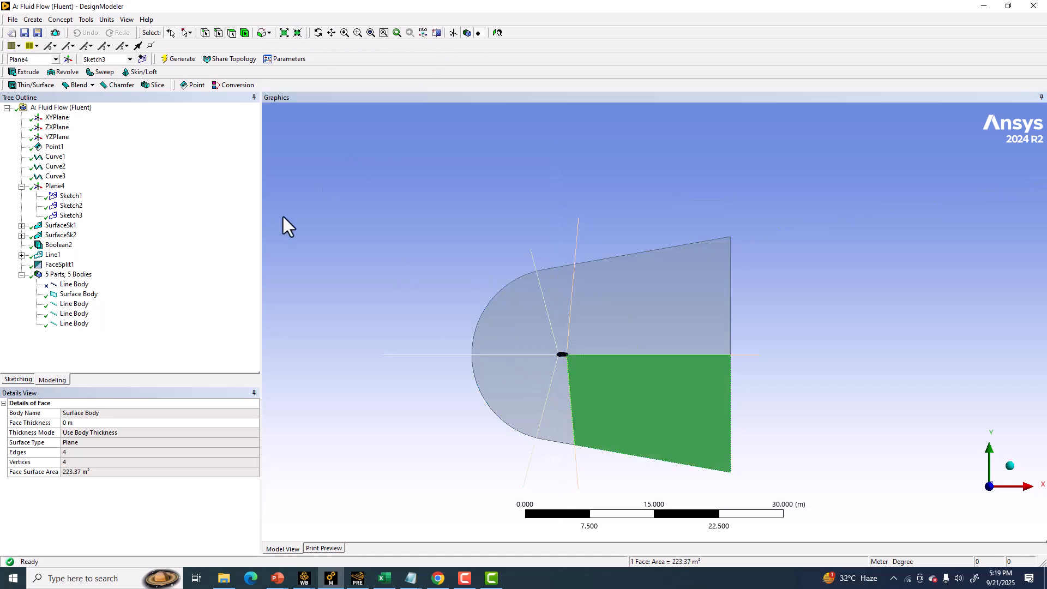
click(418, 262)
click(71, 304)
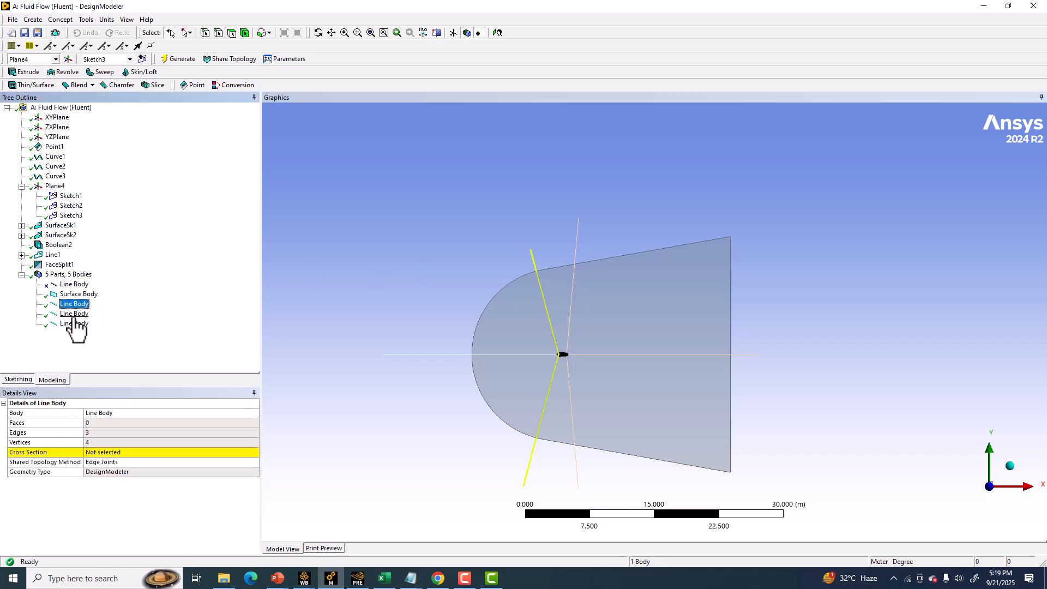
shift+click(75, 323)
right_click(75, 325)
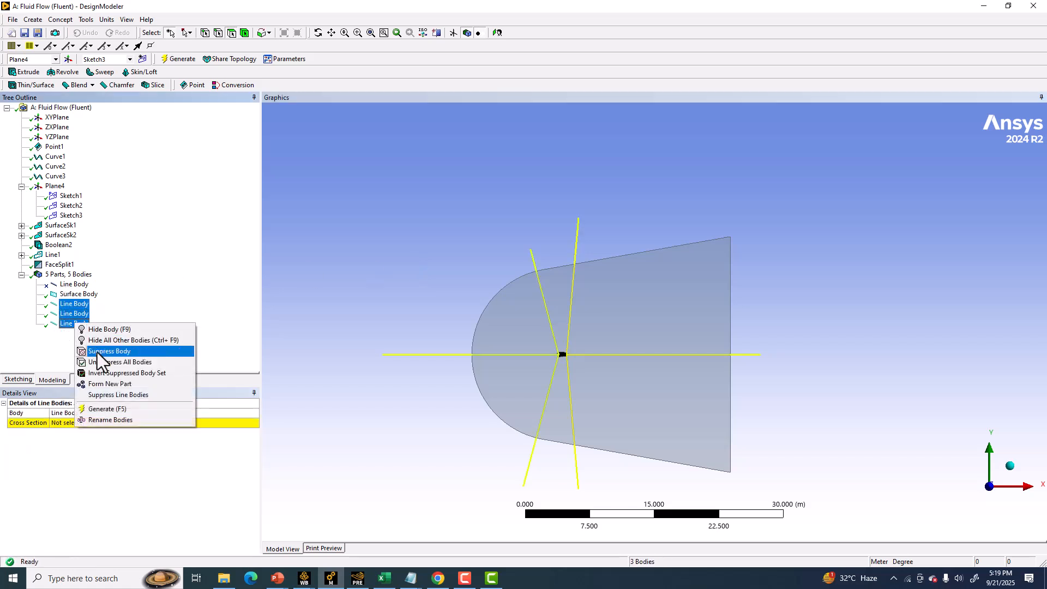
click(101, 350)
Step: Merge the two boundary edge segments between the slanted dividing lines above the airfoil, and likewise the two below, using a manual edge Merge
scroll(483, 284, up, 3)
scroll(480, 298, up, 5)
ctrl+middle_drag(465, 301, 587, 360)
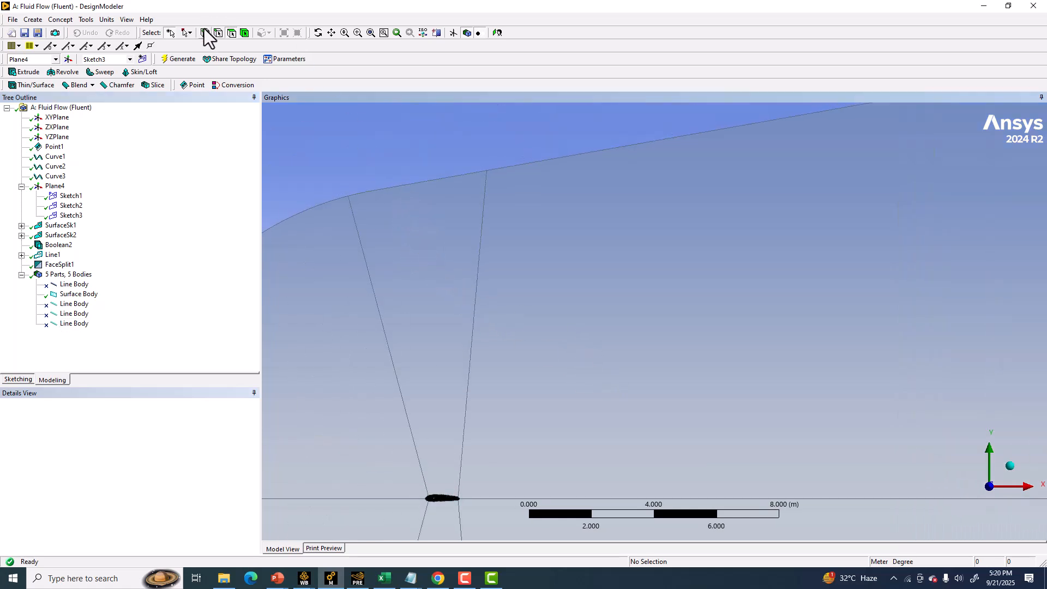
click(384, 189)
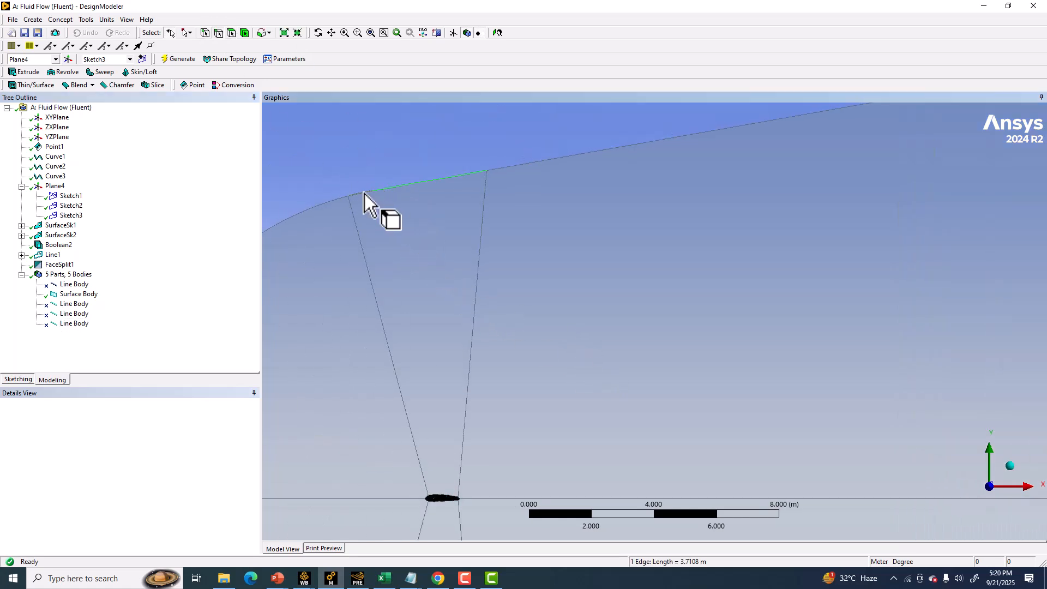
ctrl+click(359, 192)
scroll(384, 224, down, 5)
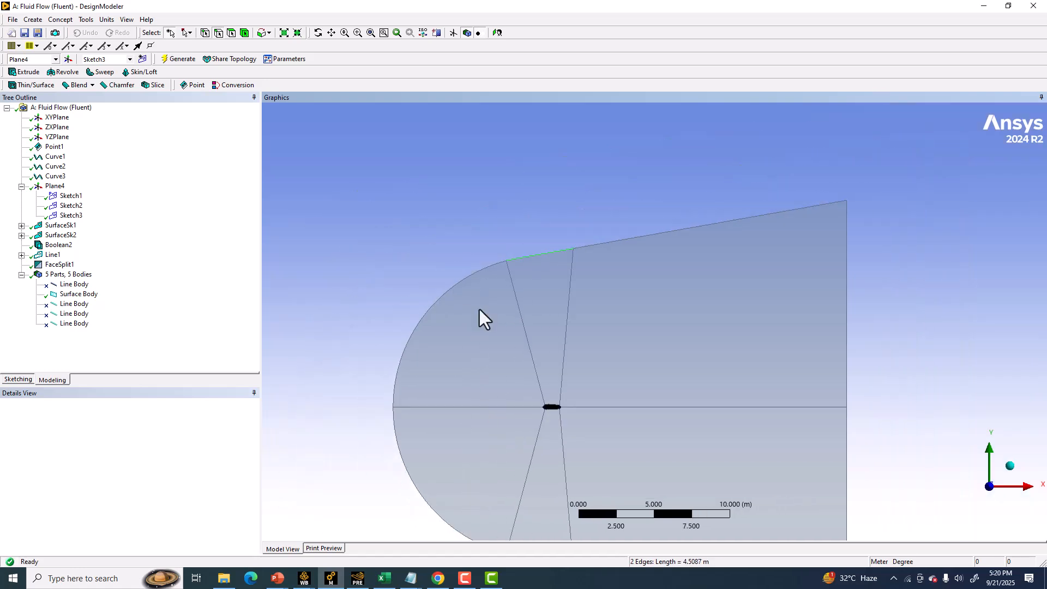
ctrl+click(478, 470)
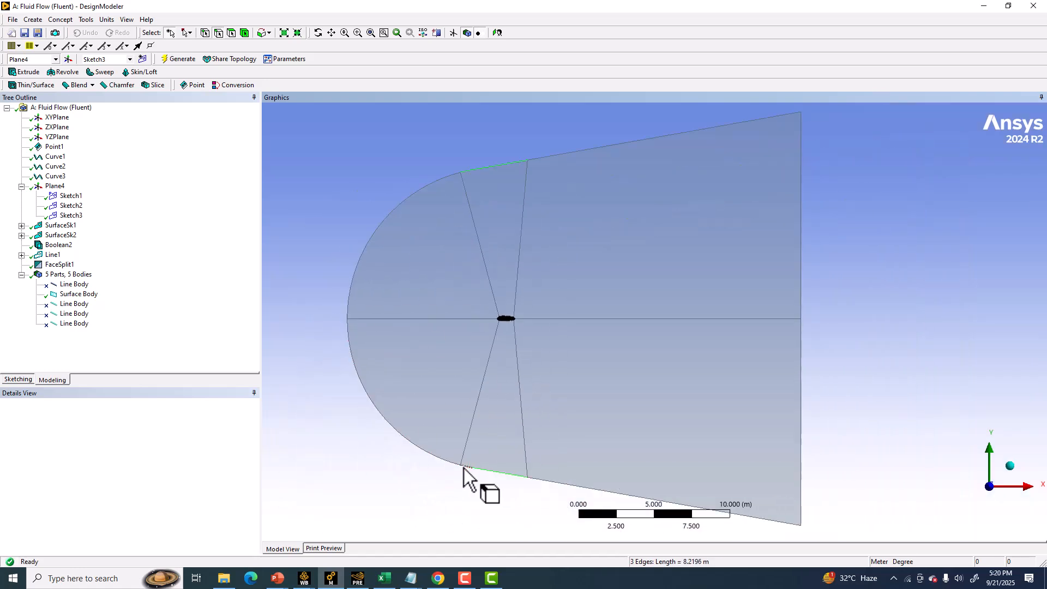
click(86, 20)
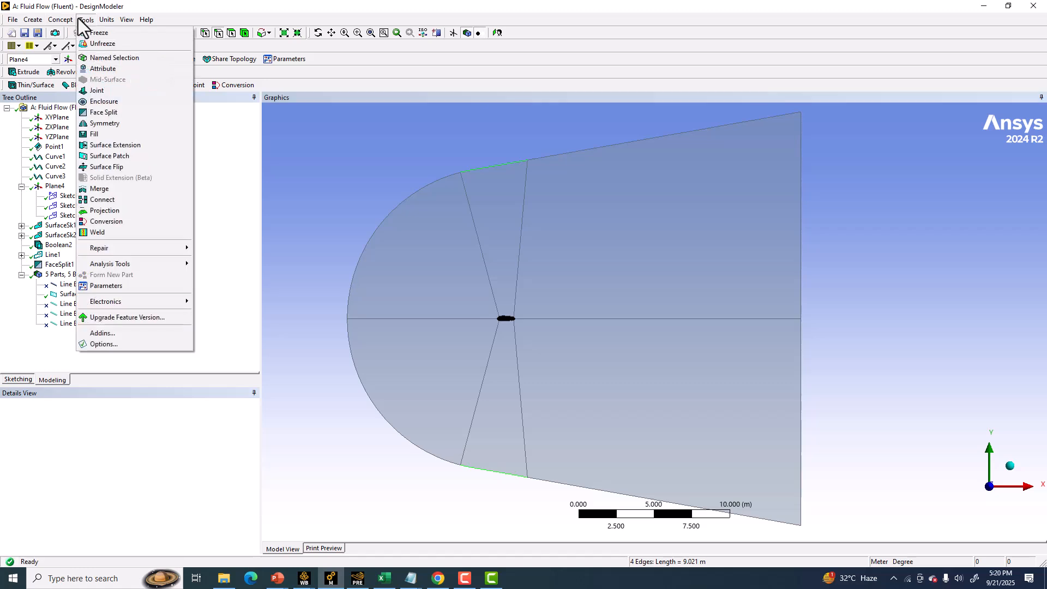
click(106, 187)
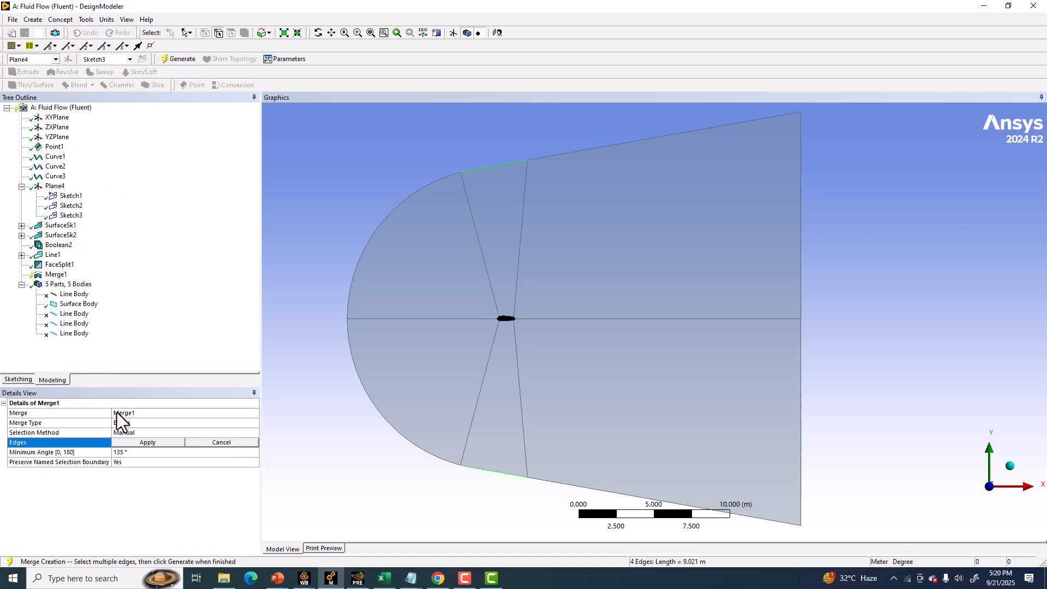
click(137, 443)
click(184, 61)
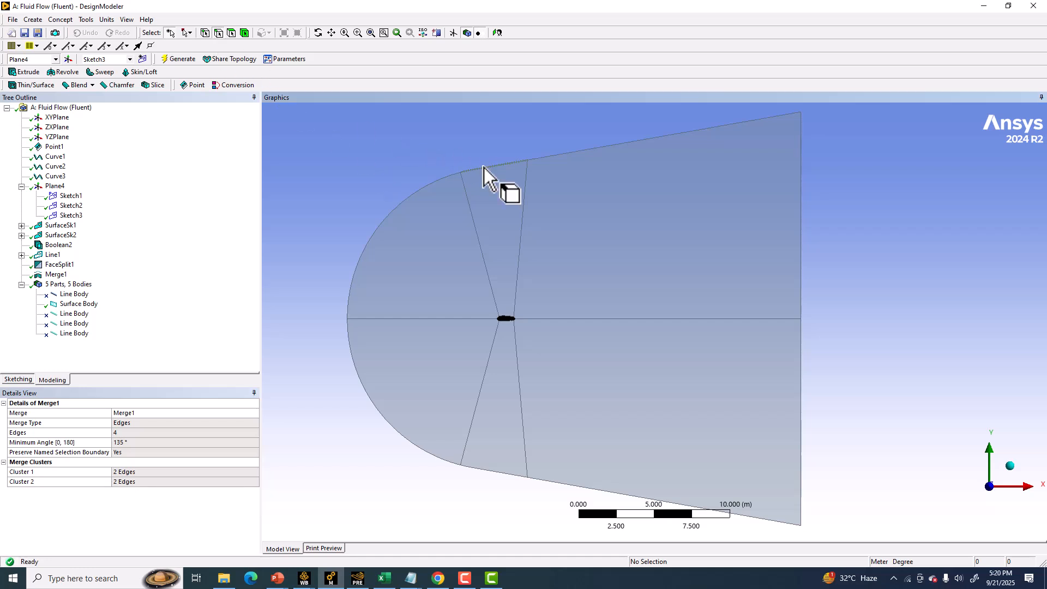
scroll(403, 158, down, 4)
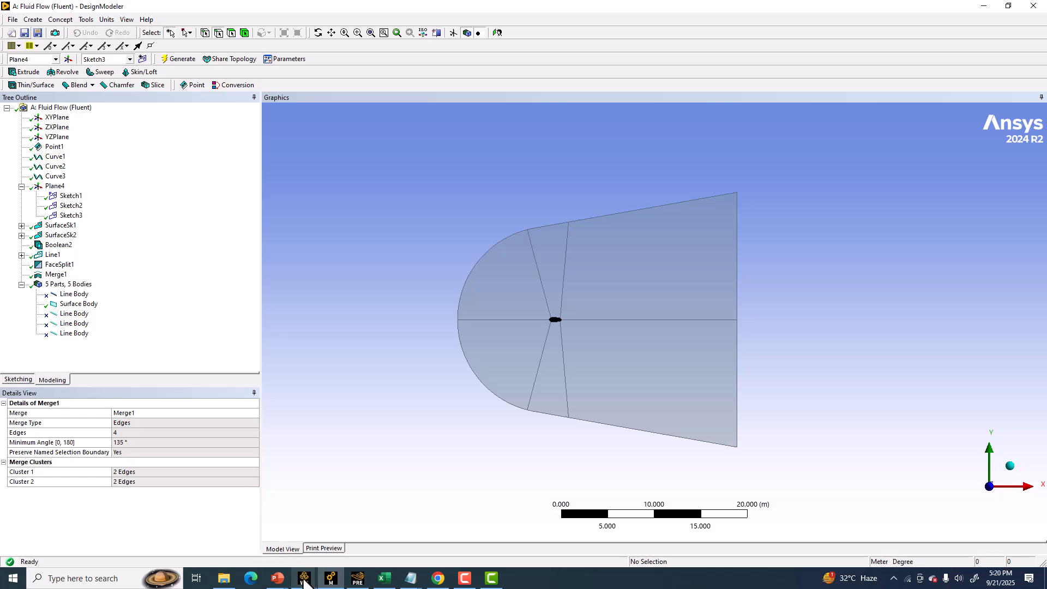
Step: Switch to the Workbench project and open the Fluid Flow (Fluent) system's Mesh cell in Meshing
mouse_move(305, 579)
click(327, 537)
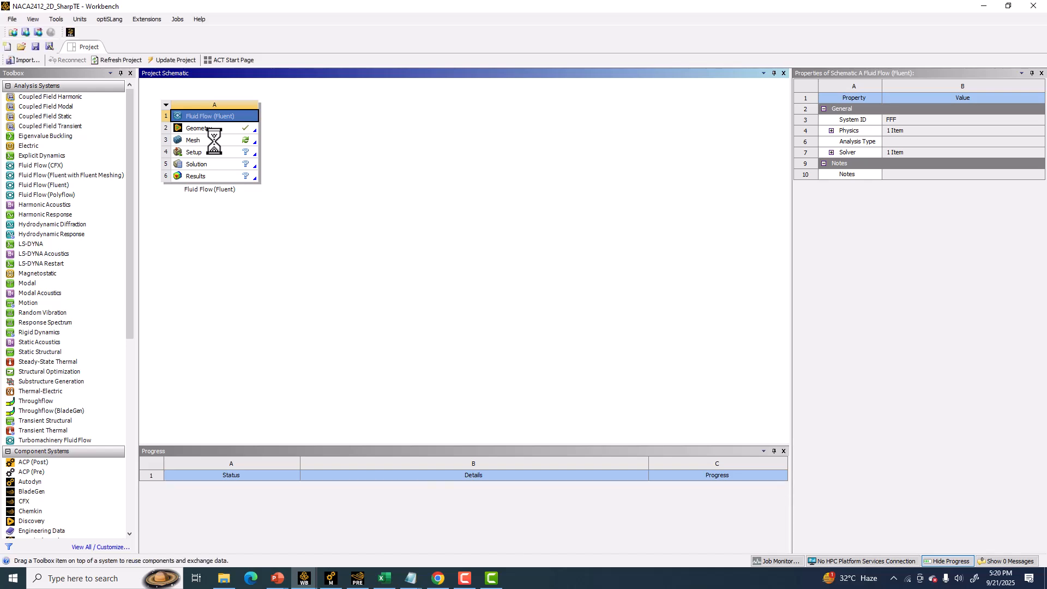
double_click(214, 140)
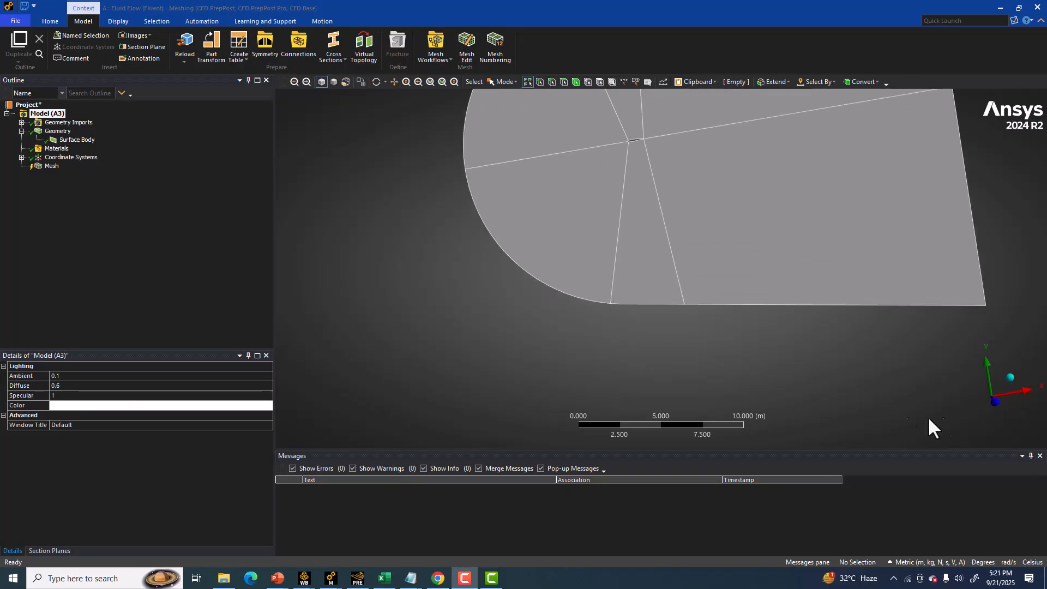
Step: View the domain square to the XY plane and examine the airfoil's outline, trailing edge and surrounding split lines
click(992, 401)
scroll(519, 218, up, 3)
ctrl+middle_drag(519, 223, 518, 431)
scroll(683, 305, up, 4)
scroll(590, 391, up, 1)
ctrl+middle_drag(584, 406, 593, 258)
scroll(589, 262, up, 10)
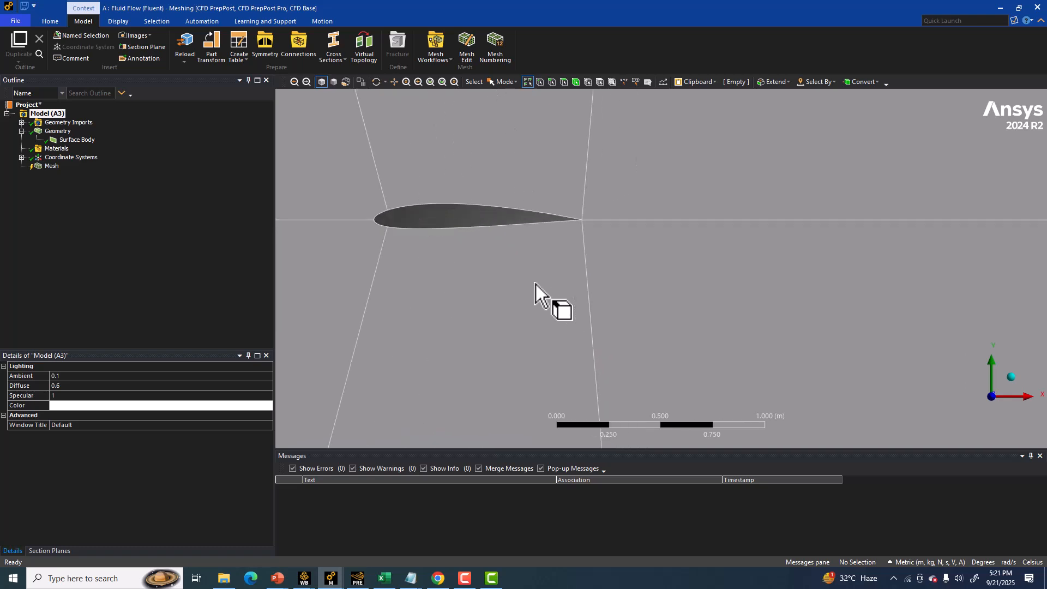
ctrl+middle_drag(470, 234, 497, 329)
scroll(497, 329, up, 7)
ctrl+middle_drag(321, 357, 374, 272)
scroll(829, 258, up, 4)
scroll(499, 282, up, 8)
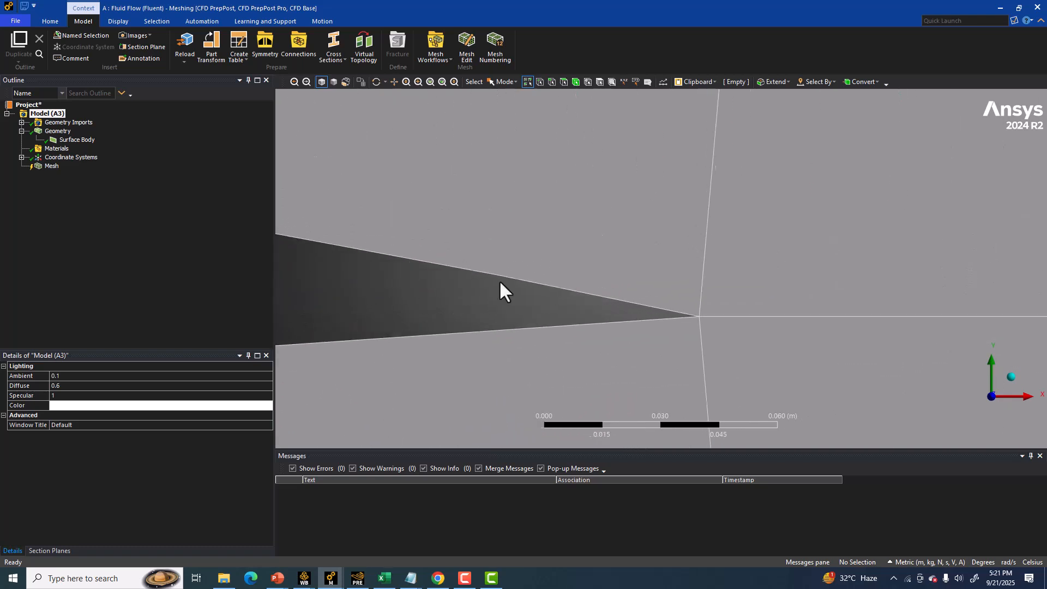
scroll(501, 290, down, 2)
scroll(500, 289, down, 15)
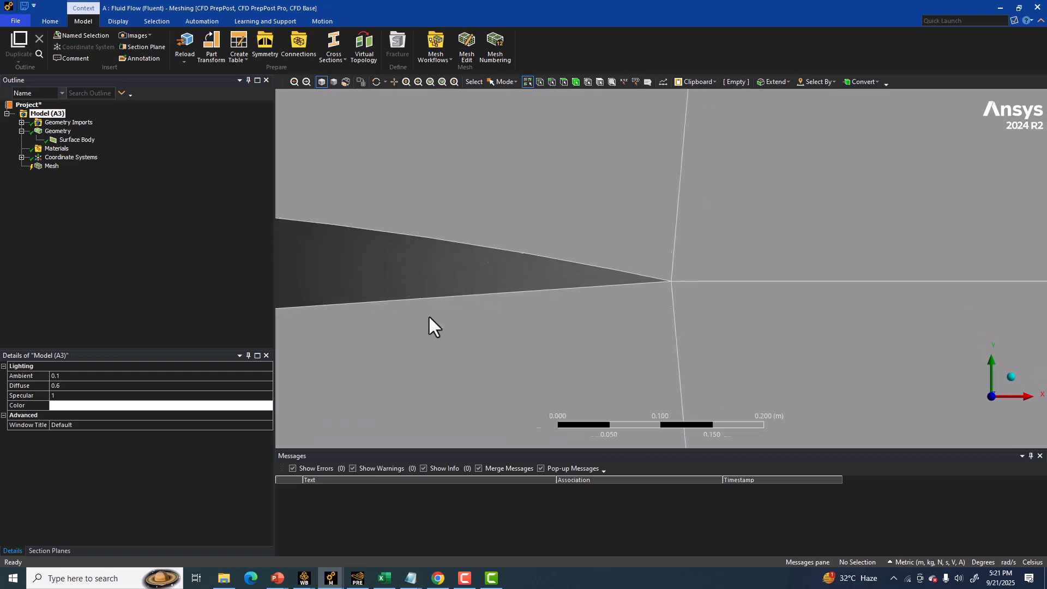
scroll(410, 289, down, 13)
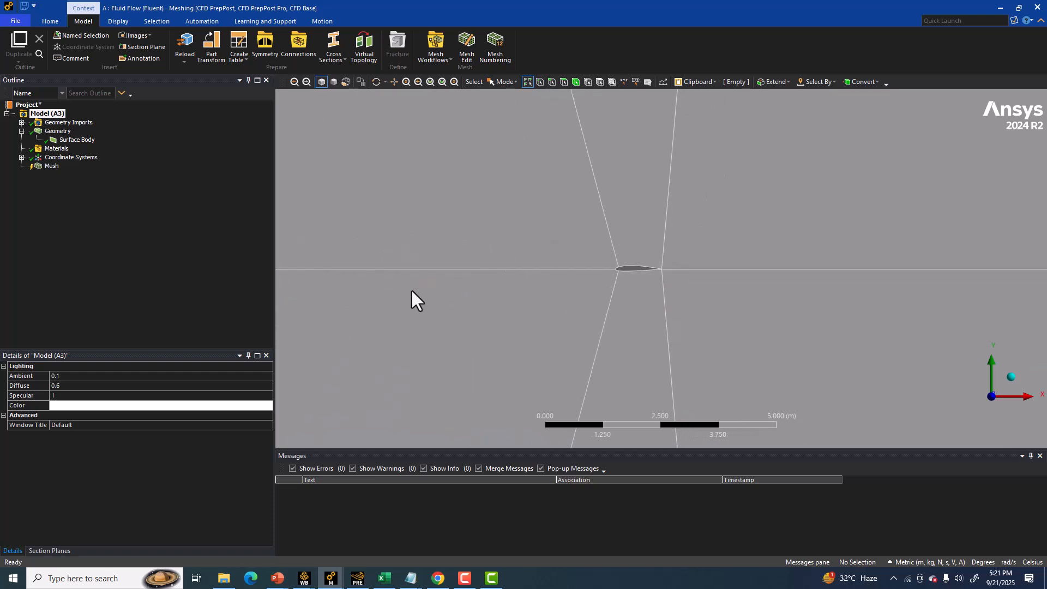